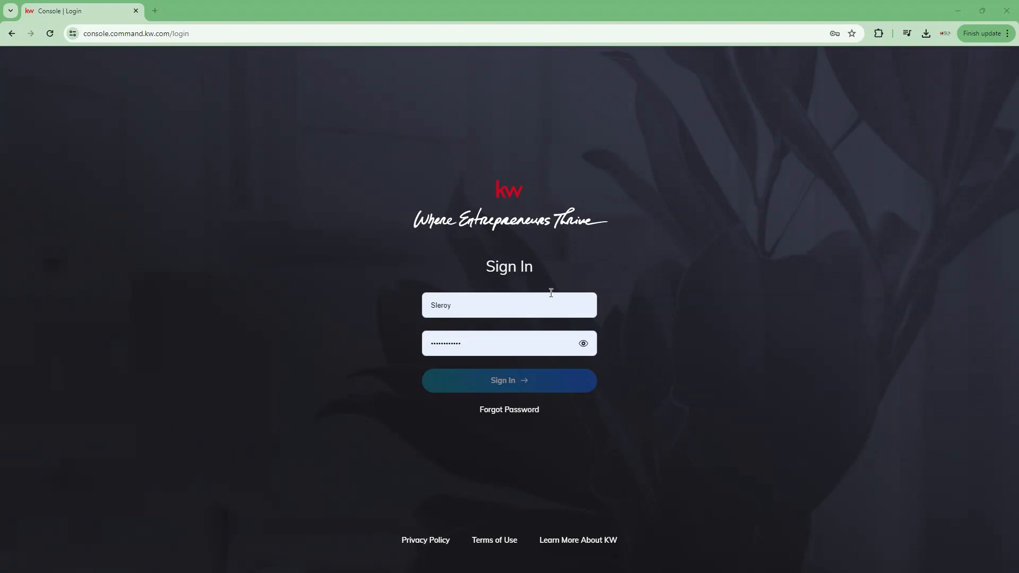
Step: Let the saved username and password autofill, then sign in to the KW Command dashboard
left_click(668, 261)
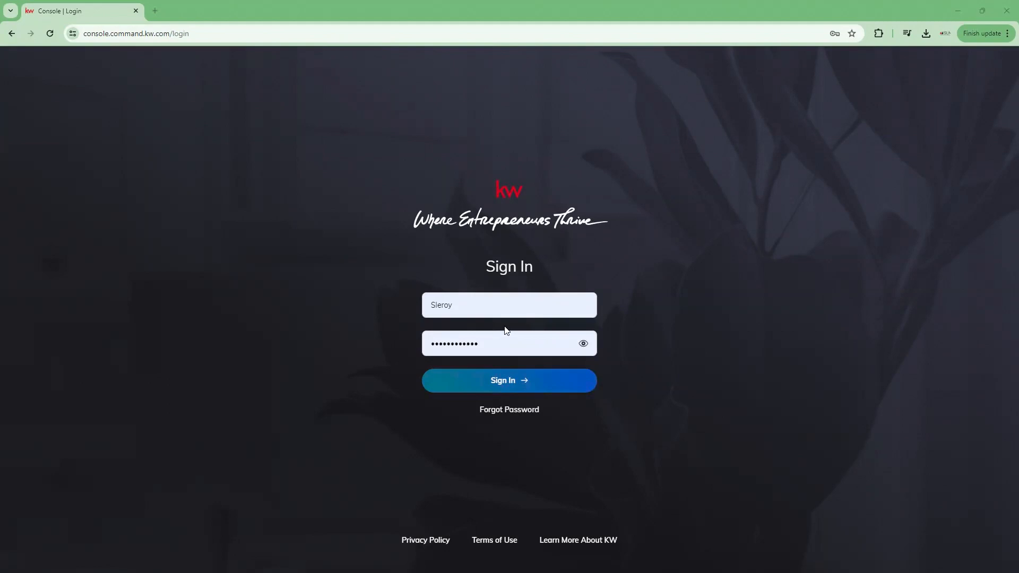
left_click(511, 385)
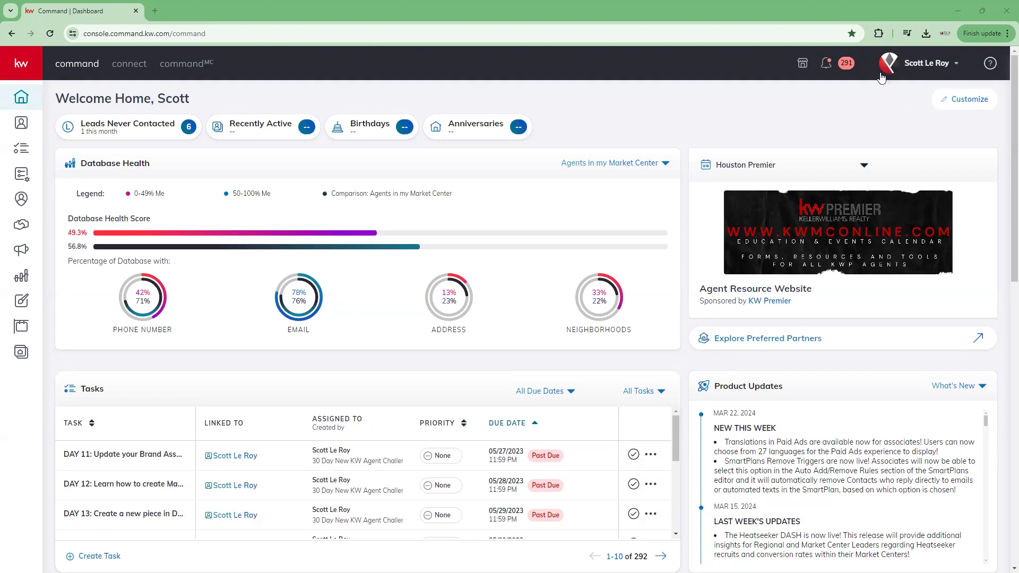
Step: Go to account Settings from the account menu and dismiss the personal account notice
left_click(937, 72)
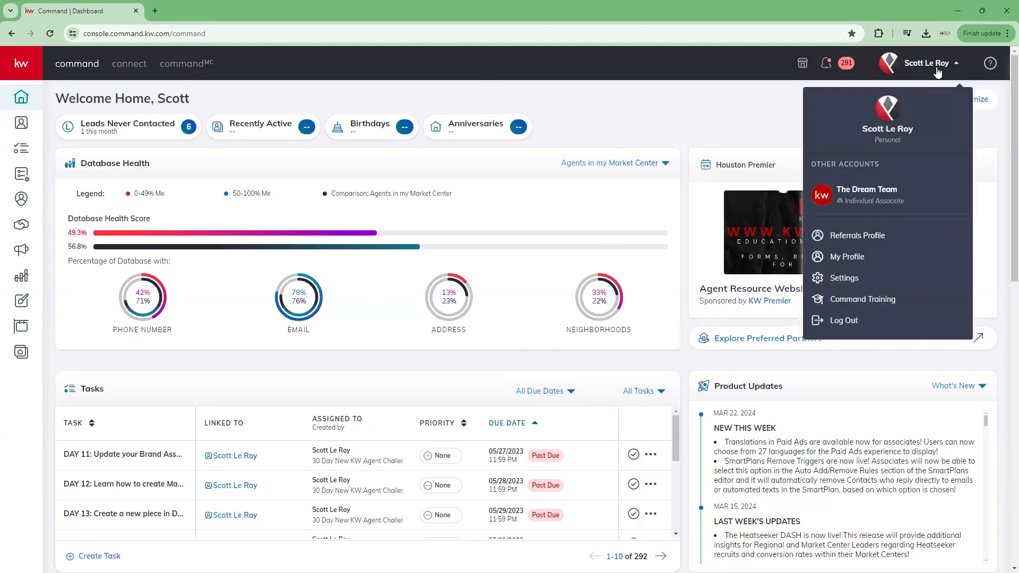
left_click(881, 277)
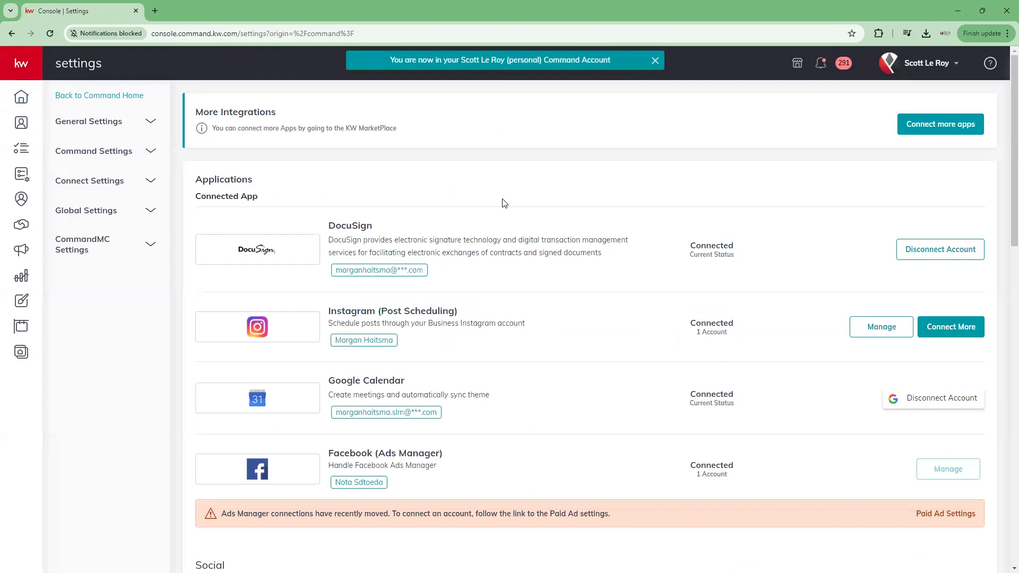
left_click(656, 62)
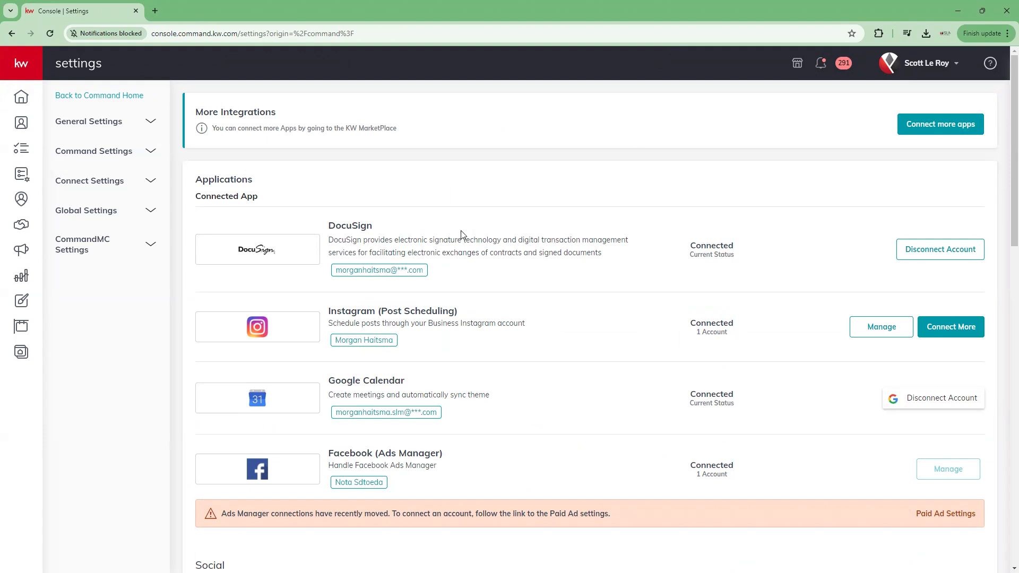
Step: Find Command Email under Email Services and open its Manage panel
scroll(279, 243, "down", 4)
scroll(280, 242, "down", 2)
scroll(278, 240, "up", 3)
scroll(279, 239, "down", 5)
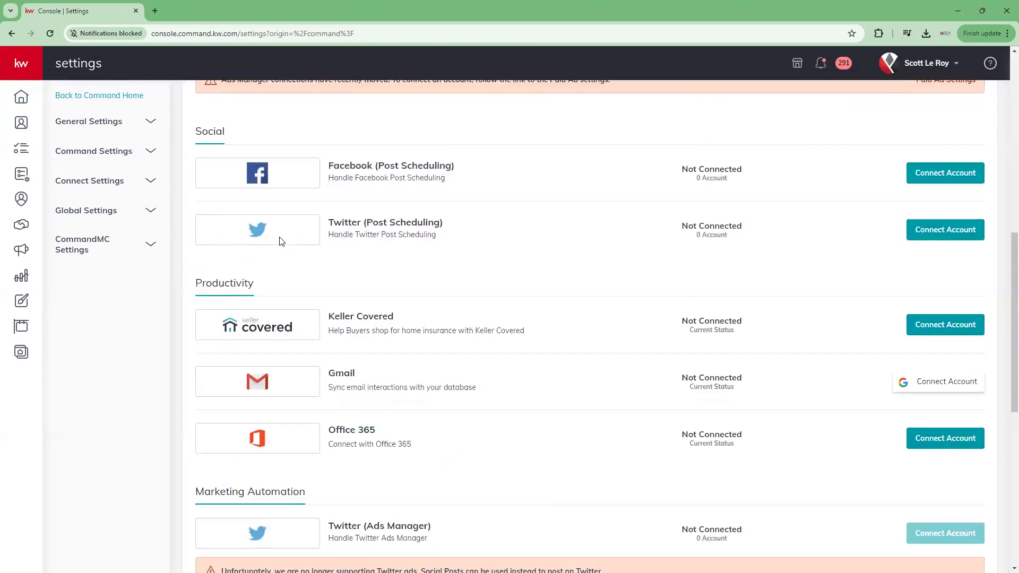
scroll(282, 242, "down", 8)
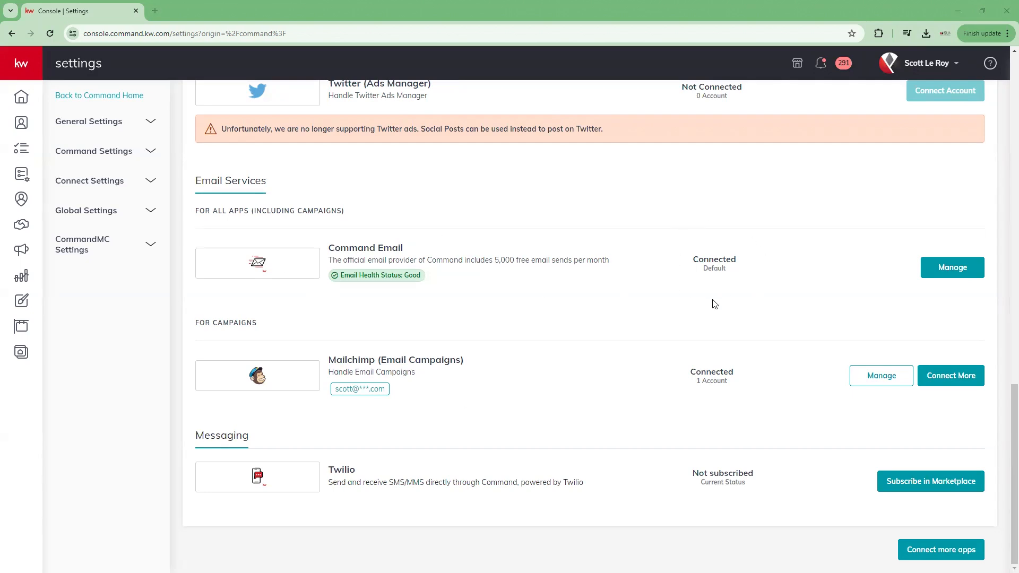
left_click(965, 277)
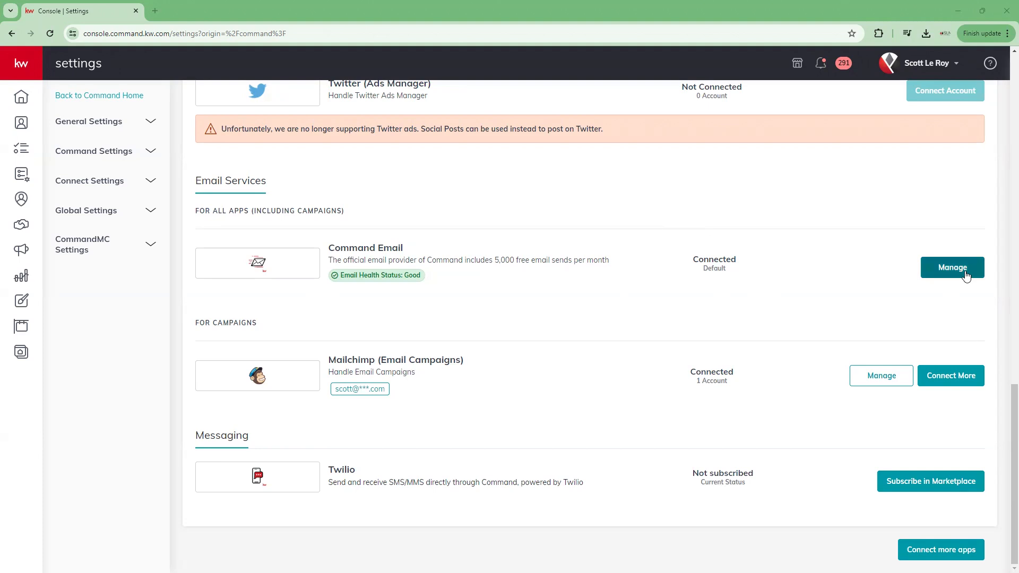
Step: Open the Manage Command Email panel showing email health and monthly usage
left_click(963, 275)
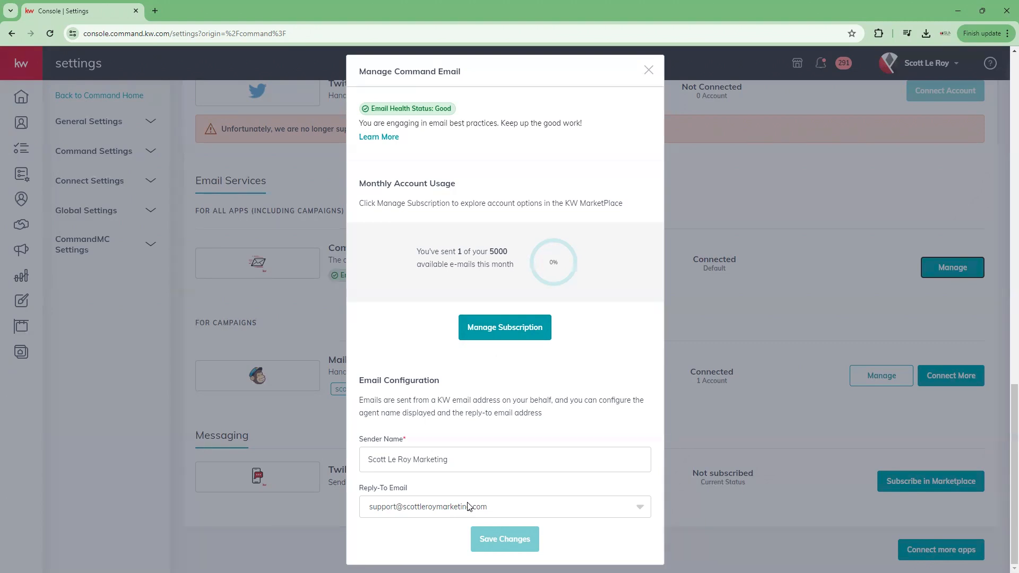
Step: Keep the Marketing sender name and start editing the support address in the Reply-To Email list
left_click(454, 462)
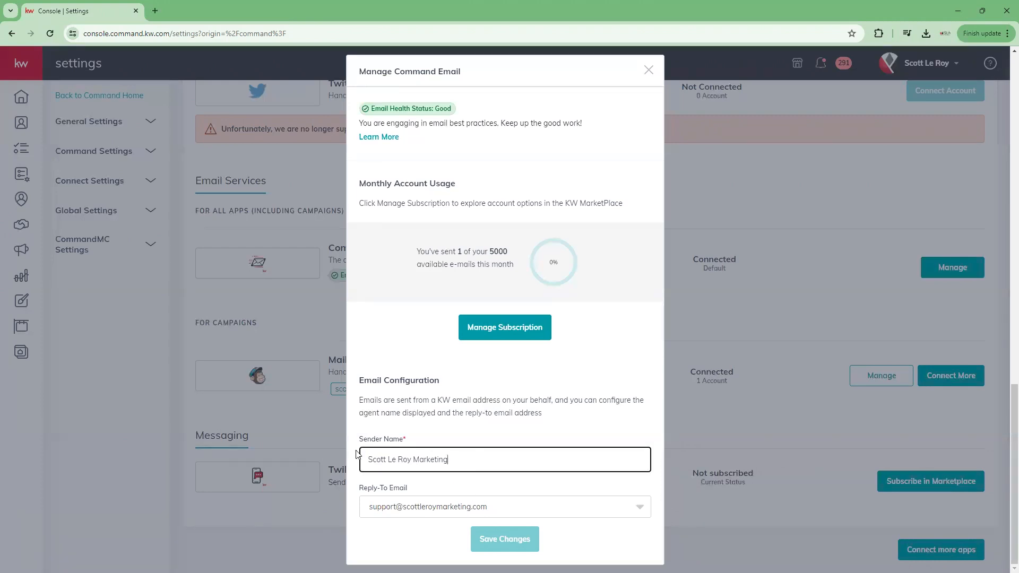
left_click_drag(448, 460, 411, 459)
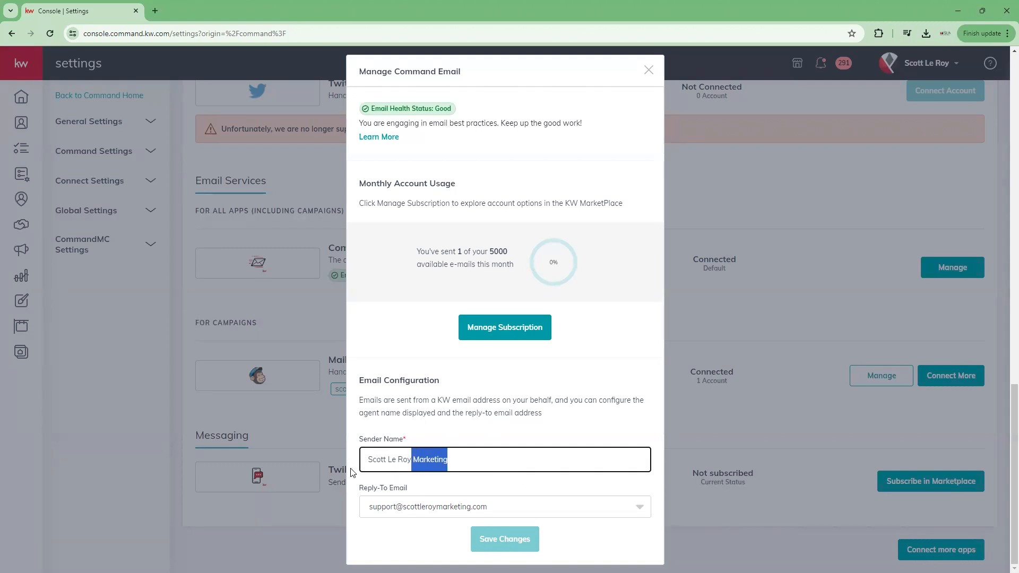
left_click(446, 440)
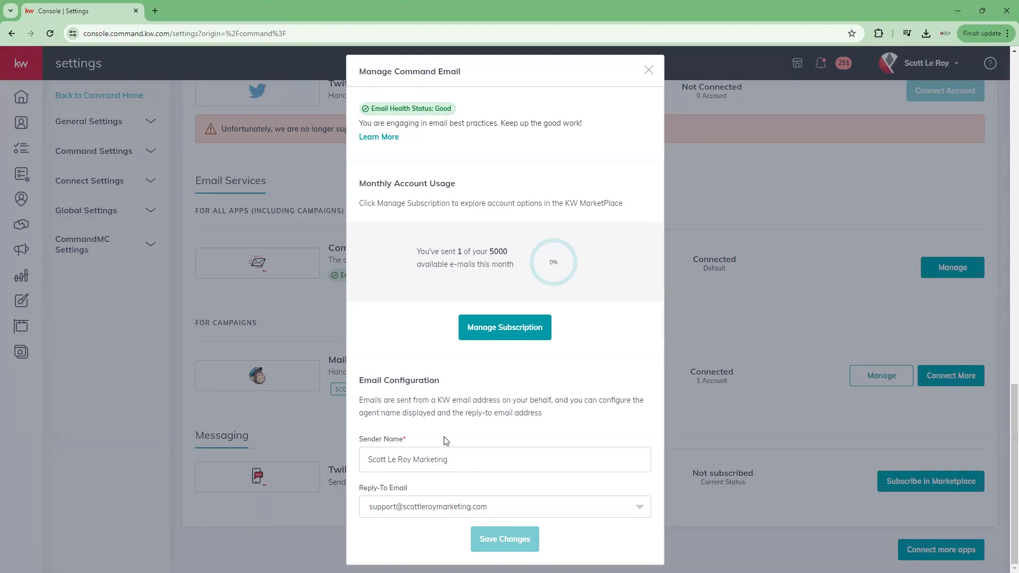
left_click(421, 509)
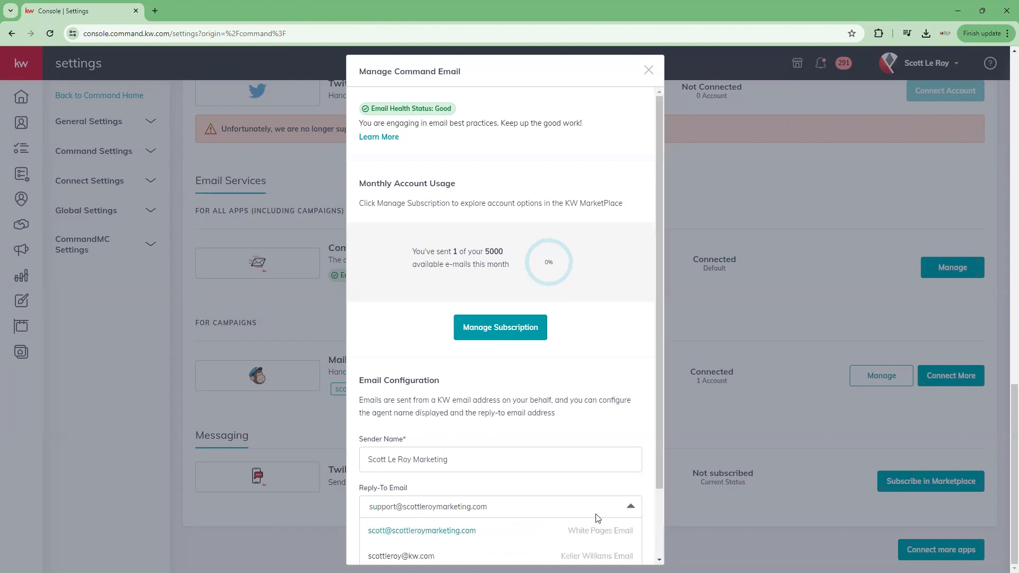
scroll(565, 499, "down", 2)
scroll(564, 499, "down", 1)
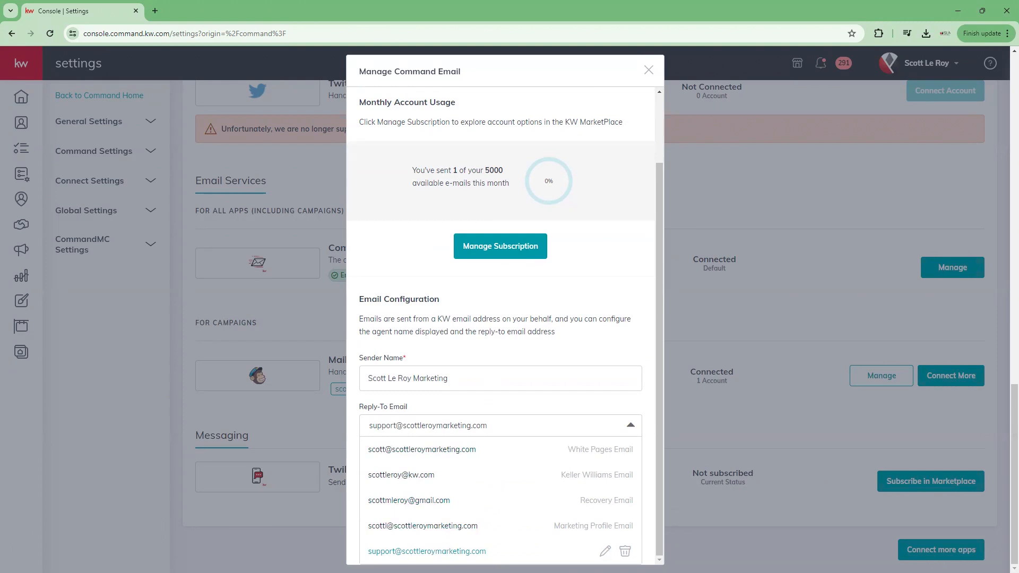
left_click(604, 551)
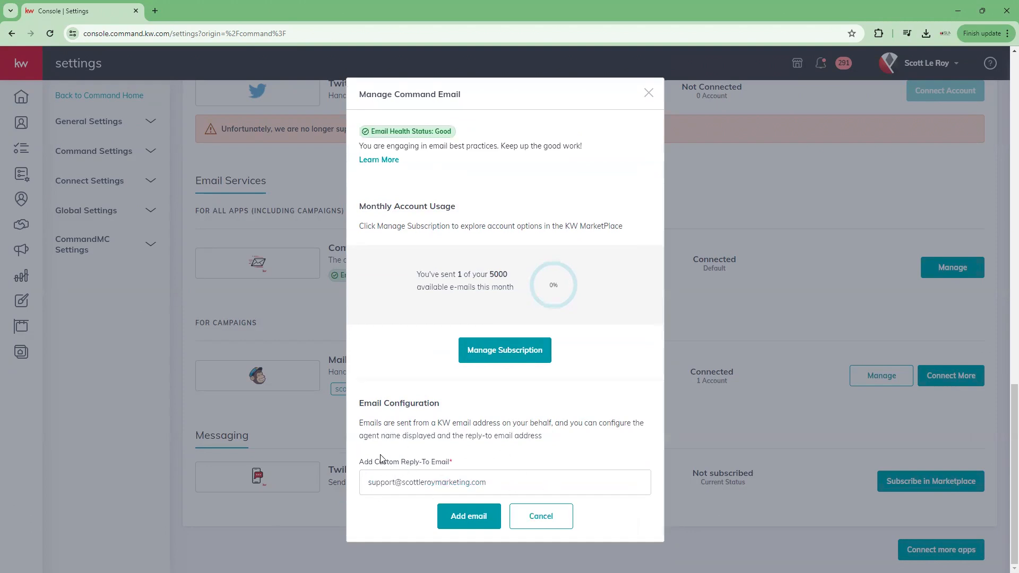
Step: Cancel the custom reply-to edit, keeping the support address as reply-to email
left_click(545, 519)
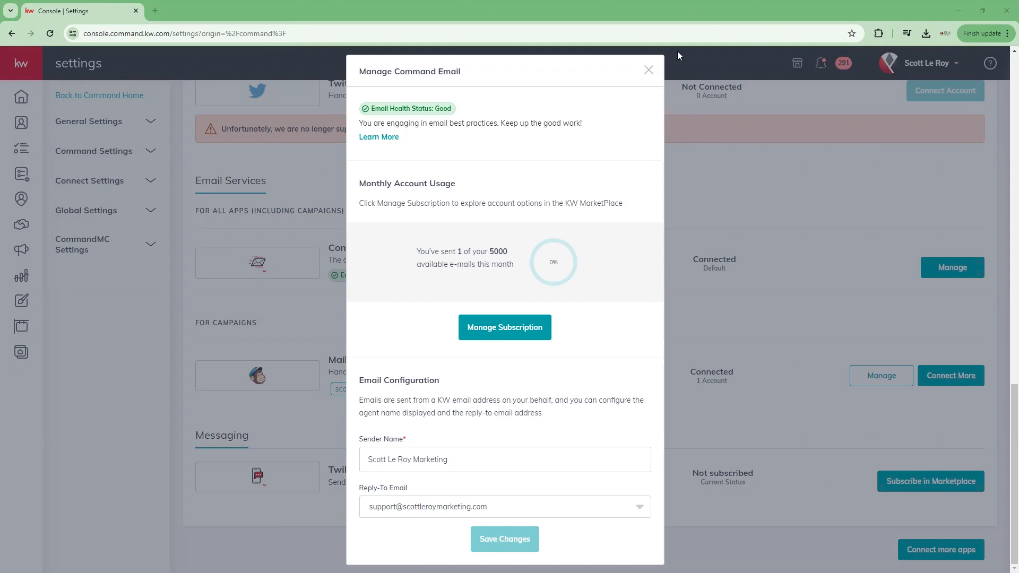
Step: Close the Manage Command Email dialog to return to Email Services
left_click(647, 71)
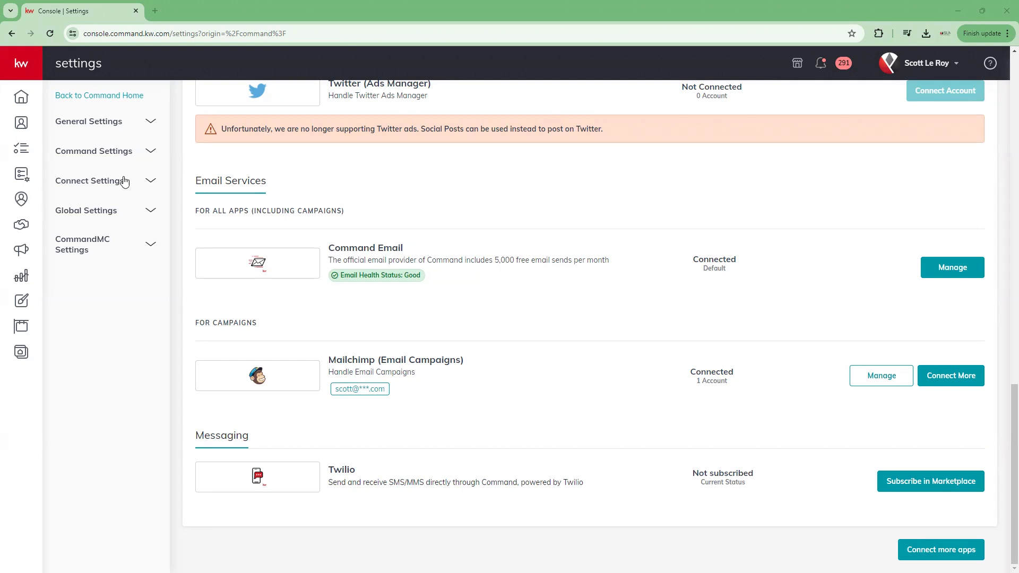
left_click(106, 181)
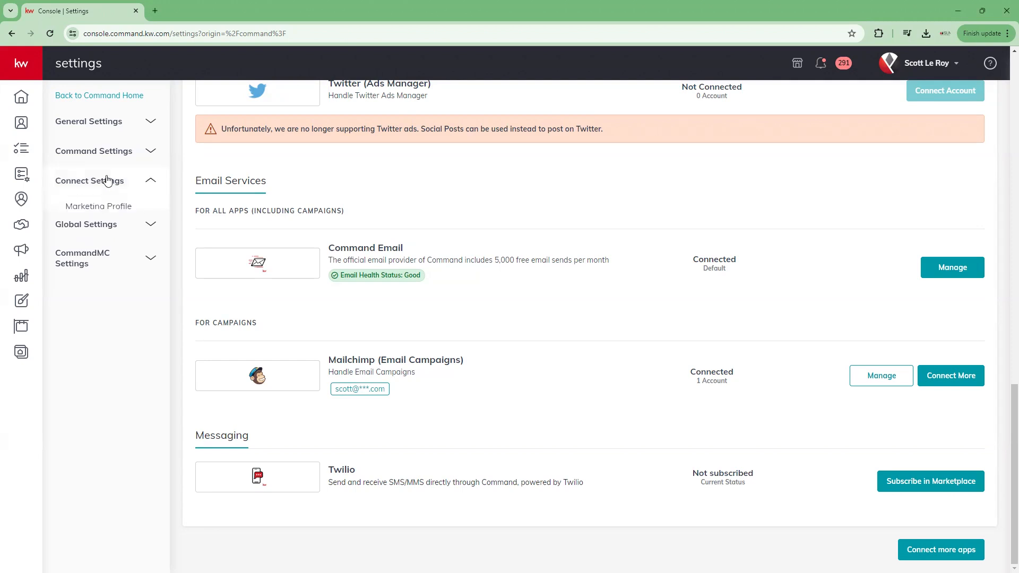
left_click(108, 212)
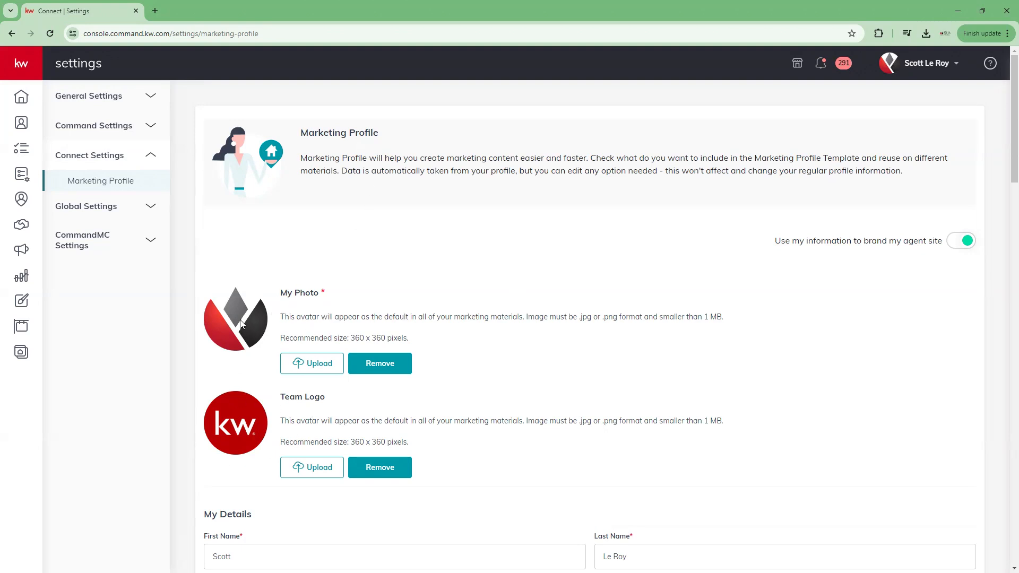
scroll(390, 416, "down", 6)
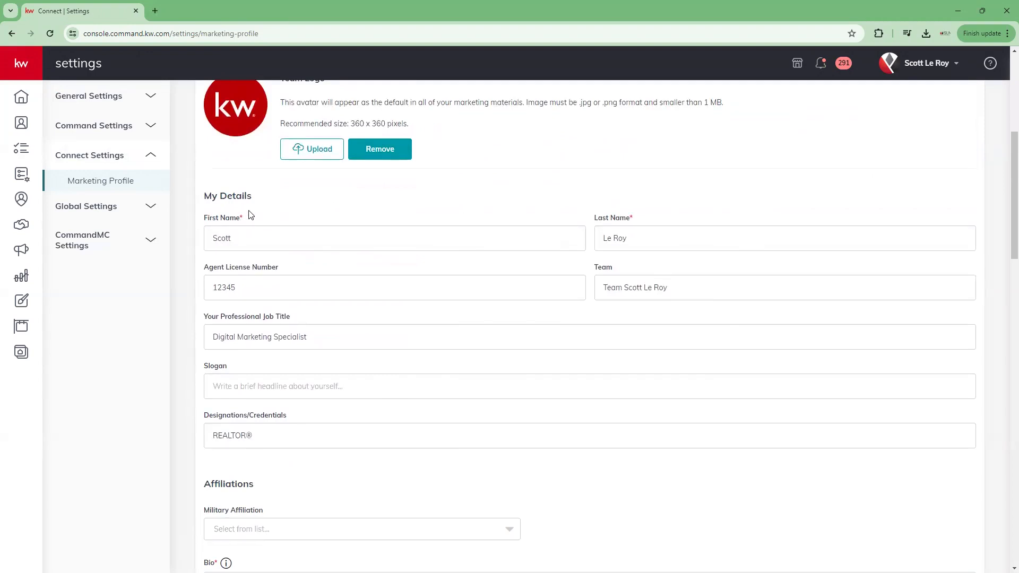
scroll(253, 218, "down", 1)
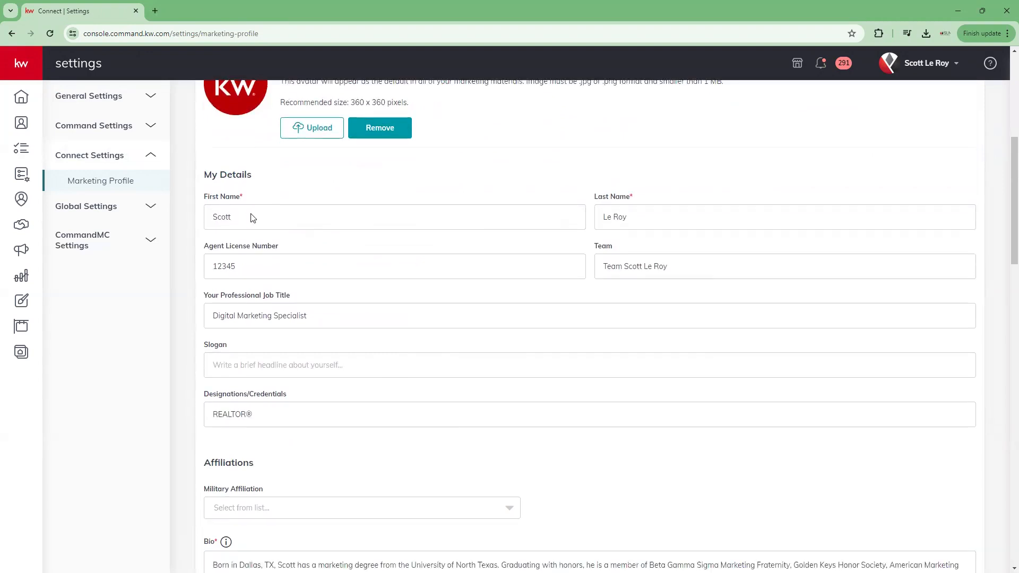
scroll(253, 218, "down", 2)
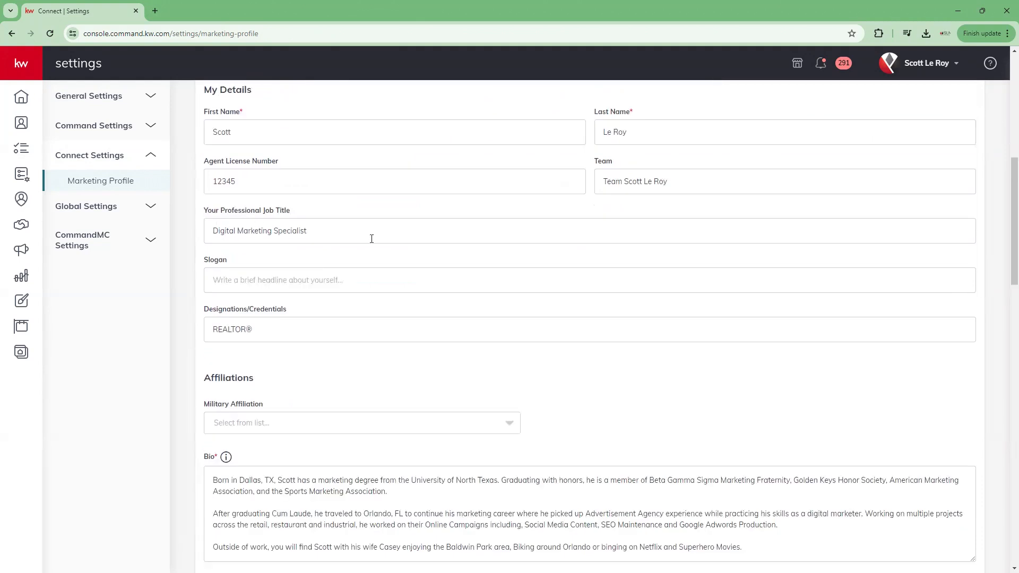
scroll(382, 253, "down", 1)
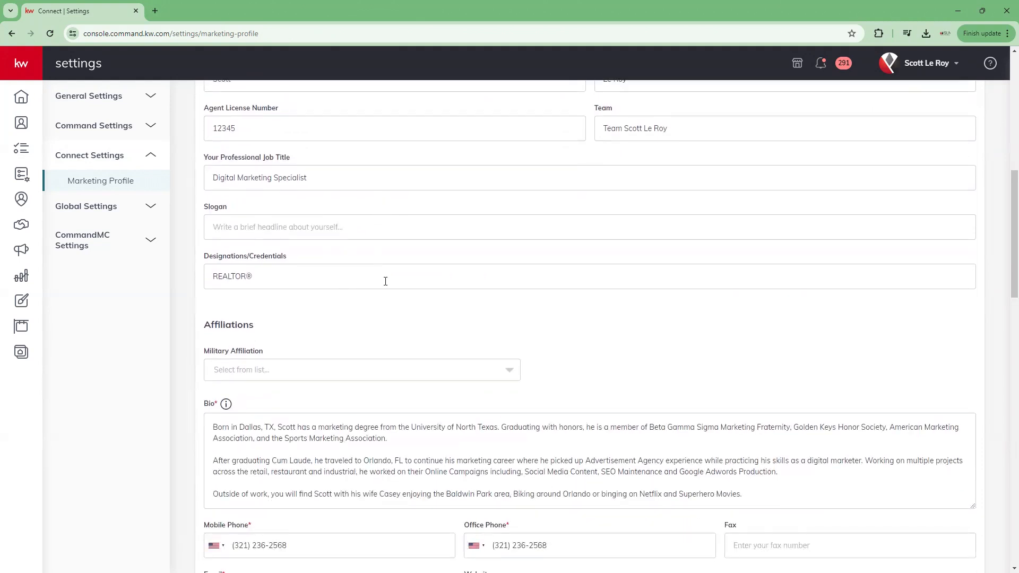
scroll(384, 281, "down", 3)
scroll(385, 282, "down", 2)
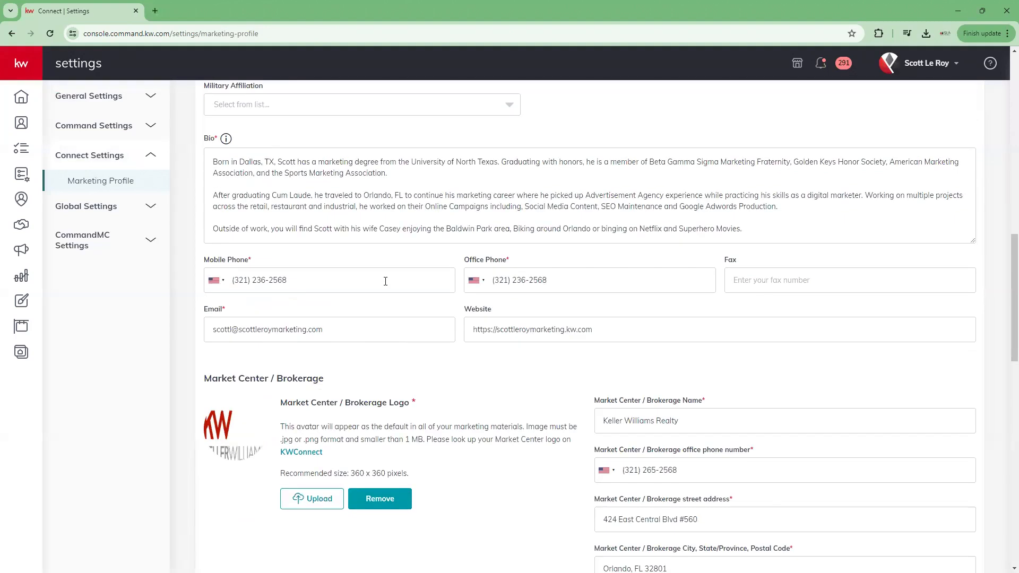
scroll(386, 282, "down", 1)
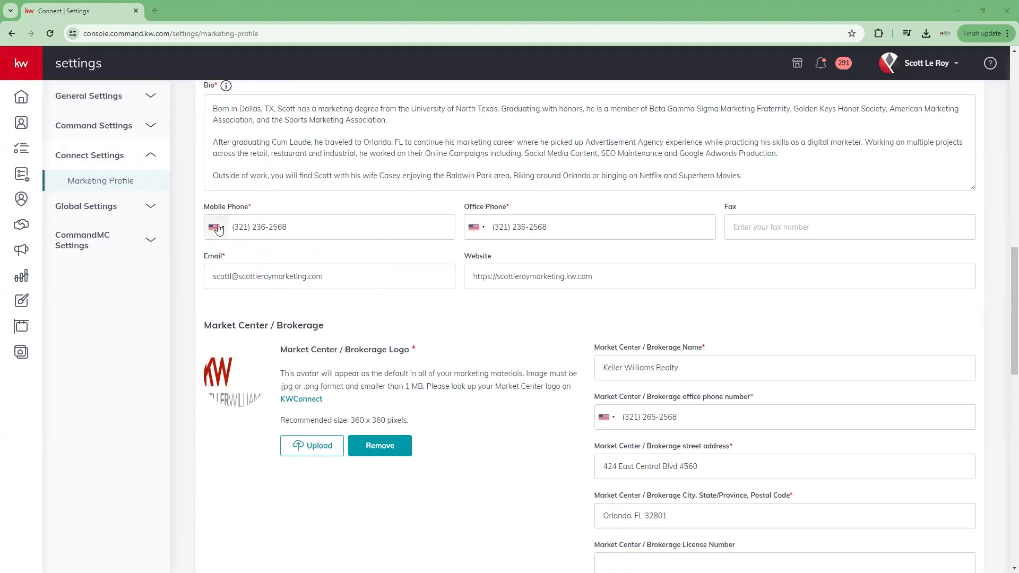
scroll(594, 284, "down", 1)
scroll(594, 283, "down", 10)
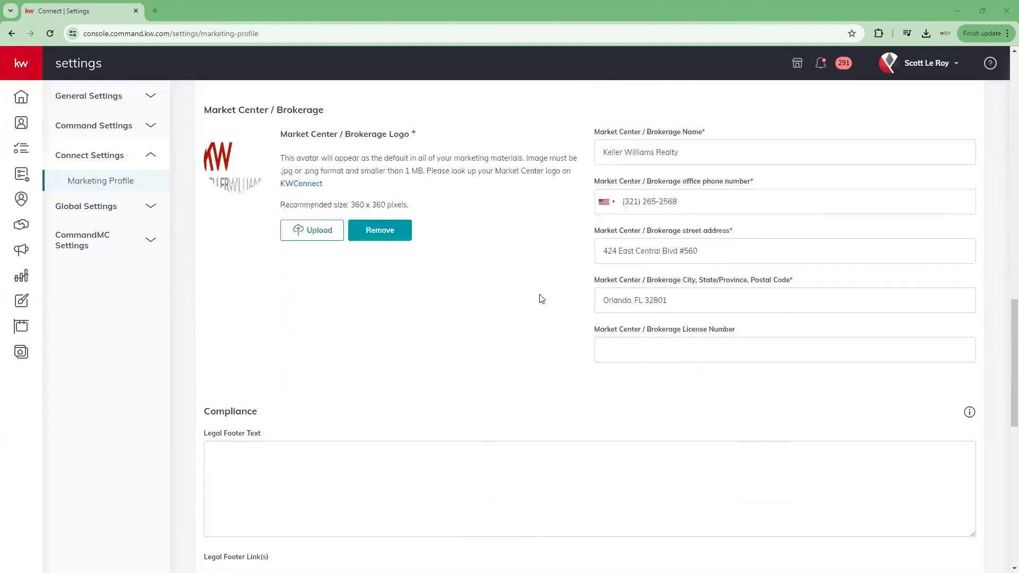
scroll(362, 284, "down", 5)
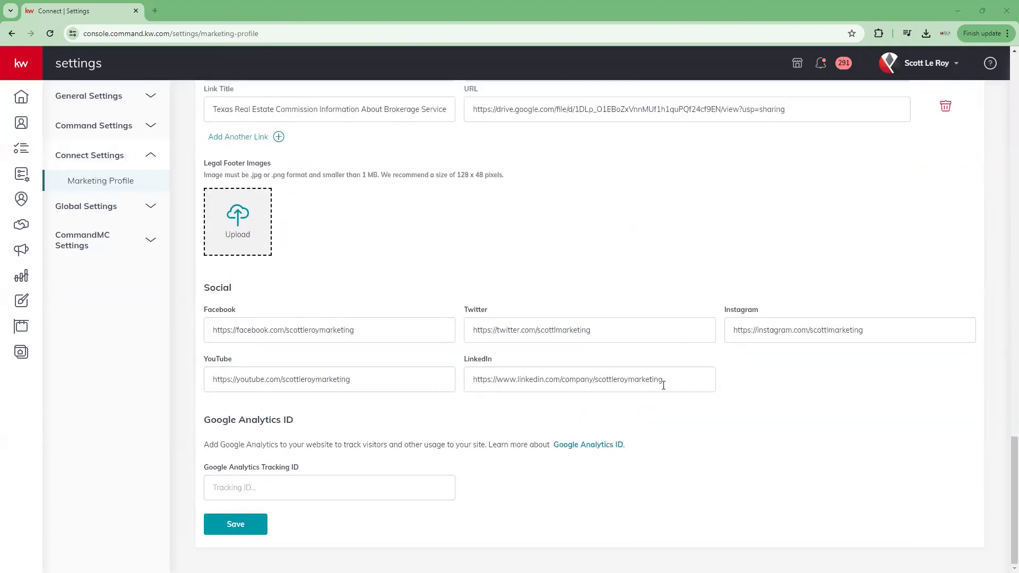
scroll(664, 385, "up", 15)
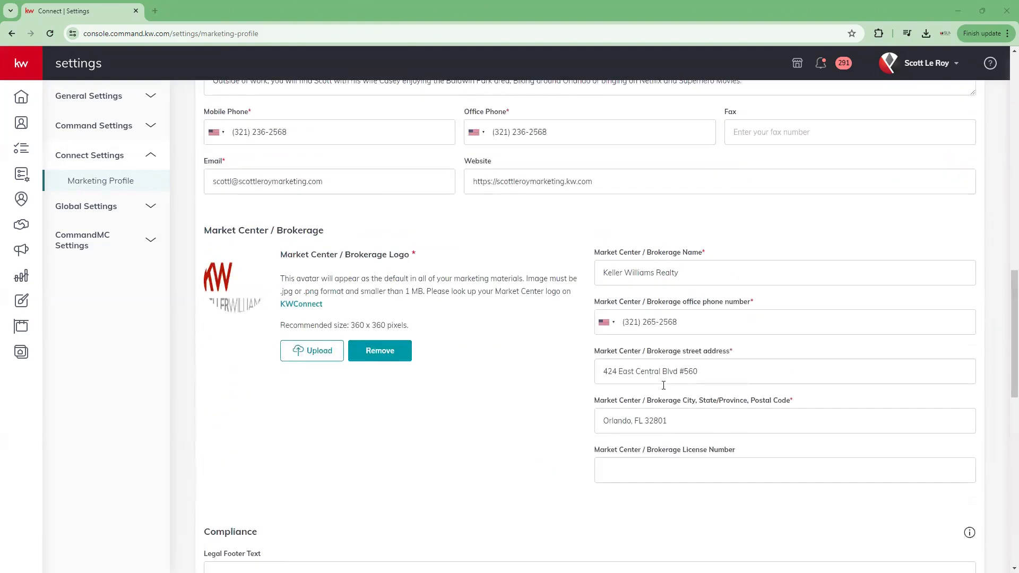
scroll(663, 385, "up", 10)
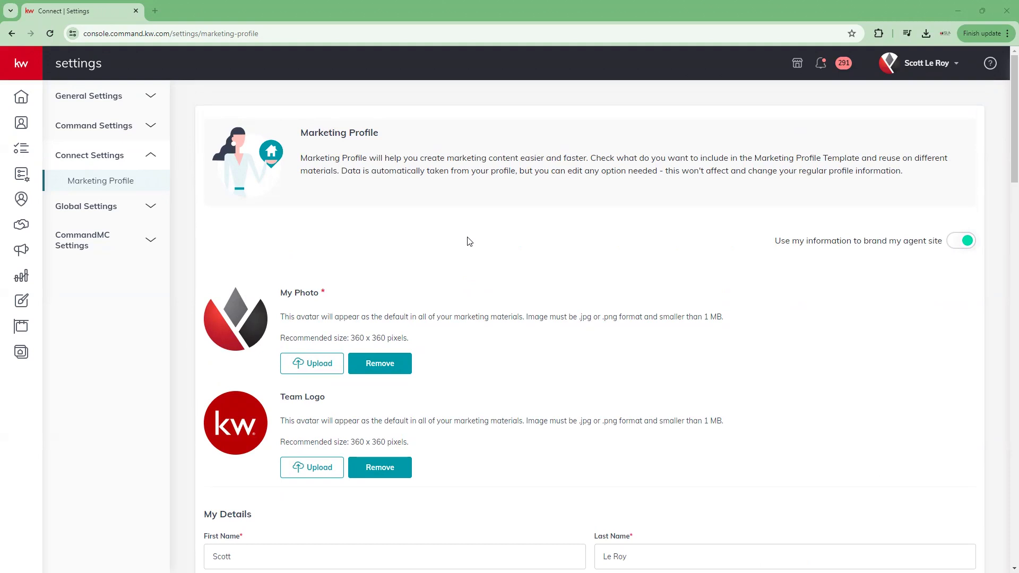
Step: Collapse Connect Settings and go to Command Settings > SmartPlans > Time & Date
left_click(101, 159)
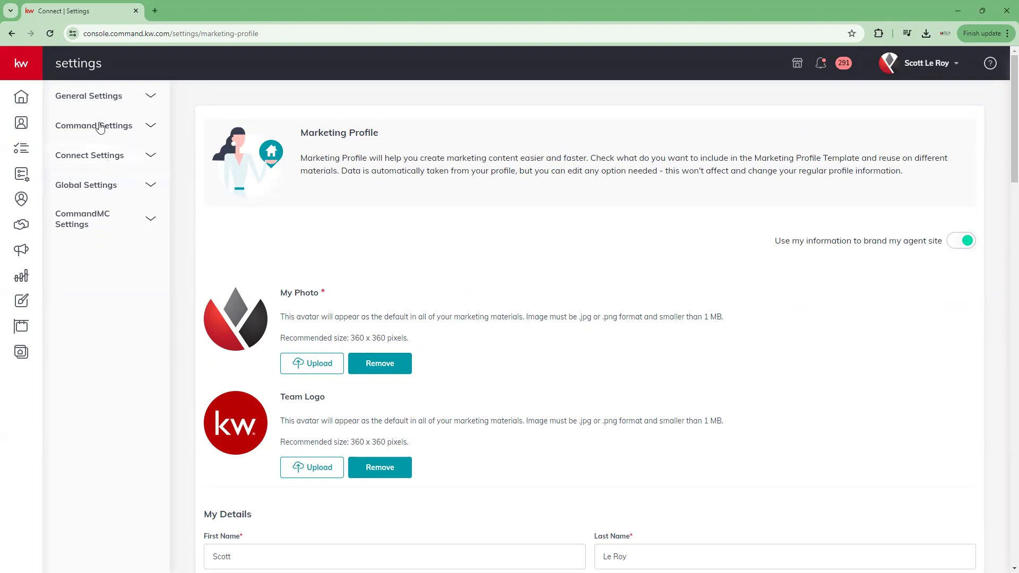
left_click(123, 130)
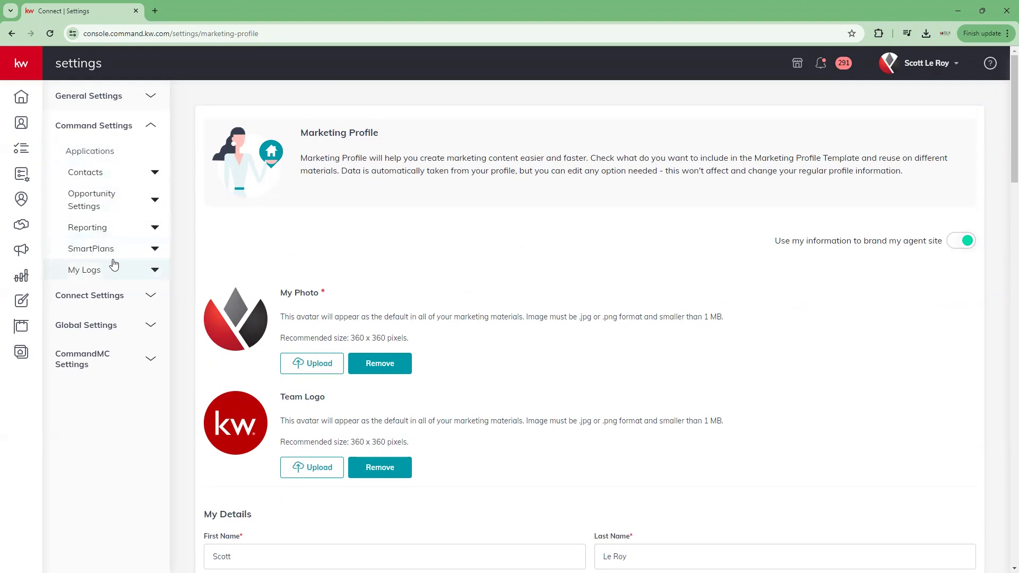
left_click(135, 252)
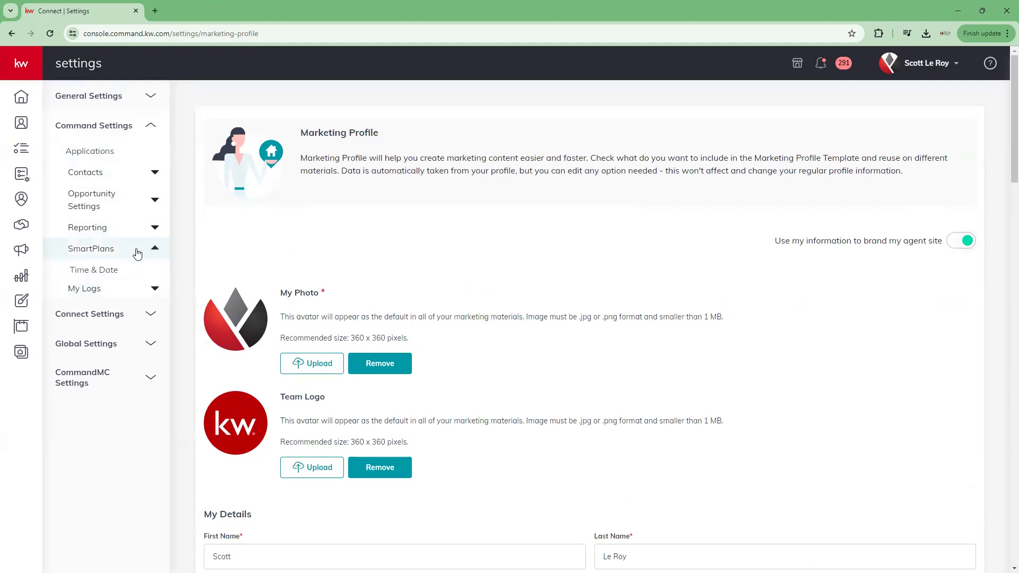
left_click(123, 275)
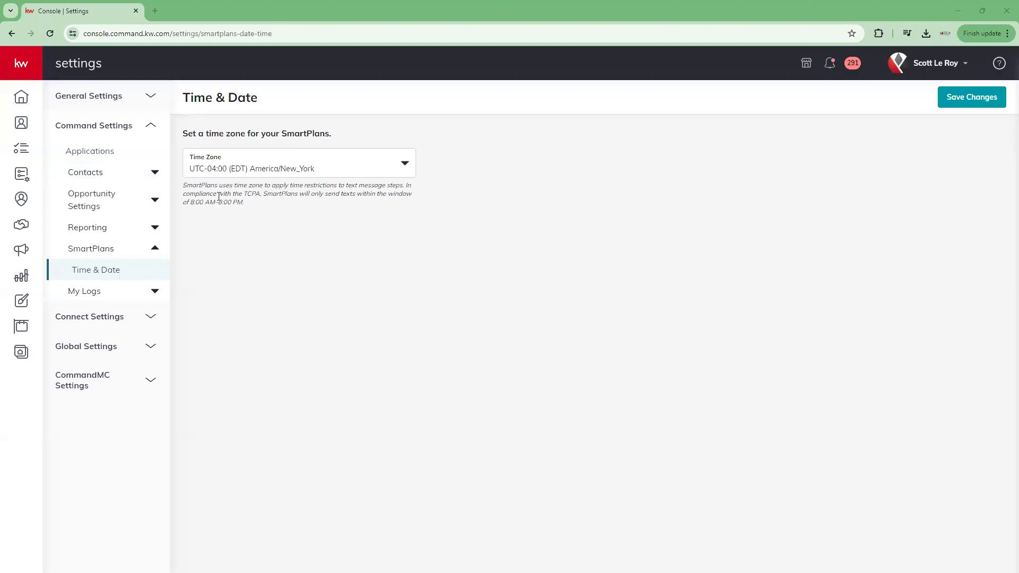
Step: Keep America/New_York (UTC-04:00 EDT) as the SmartPlans time zone and save the change
left_click(402, 165)
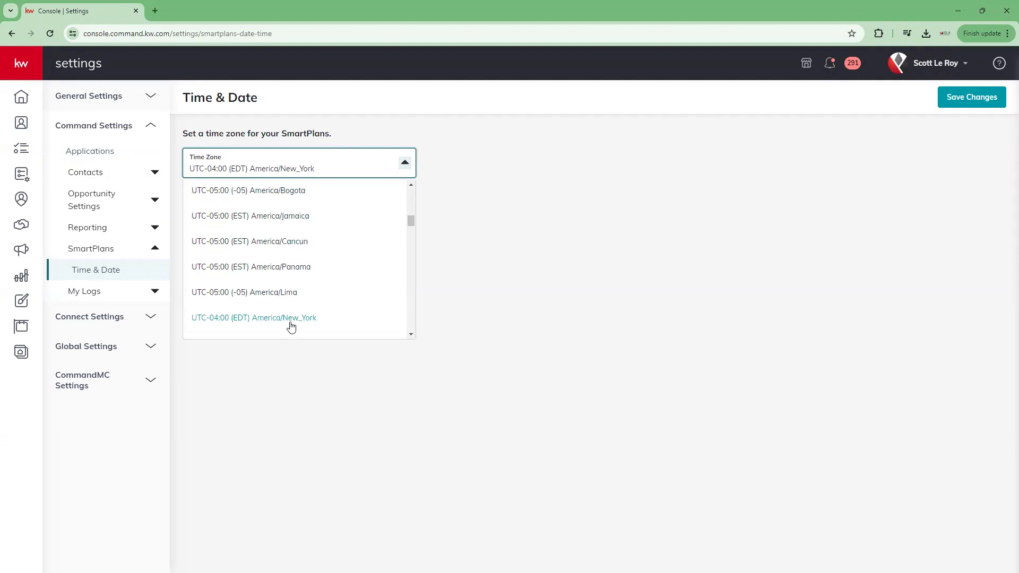
scroll(282, 236, "down", 2)
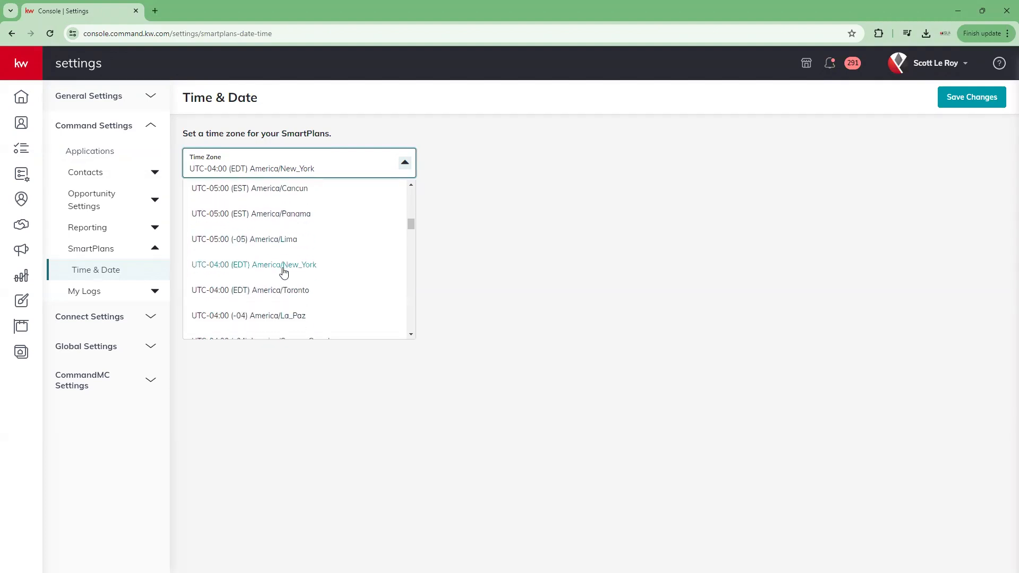
left_click(282, 269)
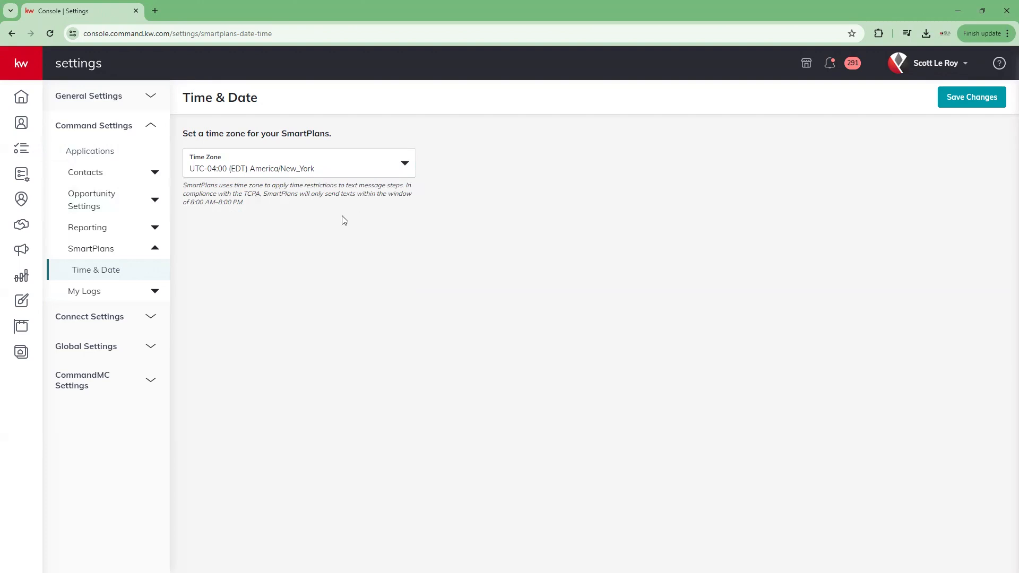
left_click_drag(197, 205, 280, 208)
left_click(283, 209)
left_click_drag(193, 203, 241, 203)
left_click(269, 207)
left_click(986, 99)
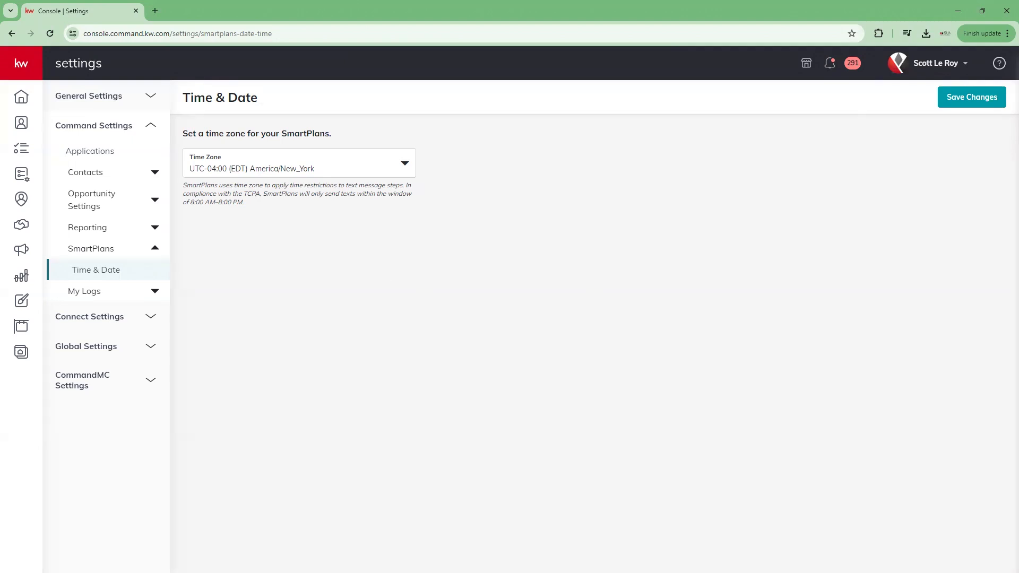
Step: Open the Designs library from the left sidebar
left_click(22, 303)
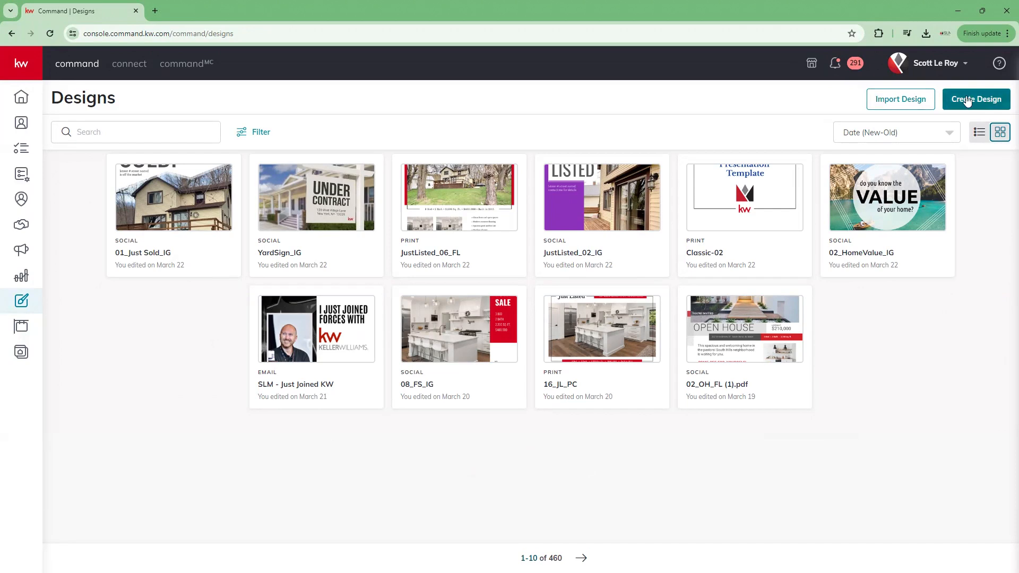
Step: Start a new design in kwebrand and switch from My Projects to the Templates library
left_click(914, 105)
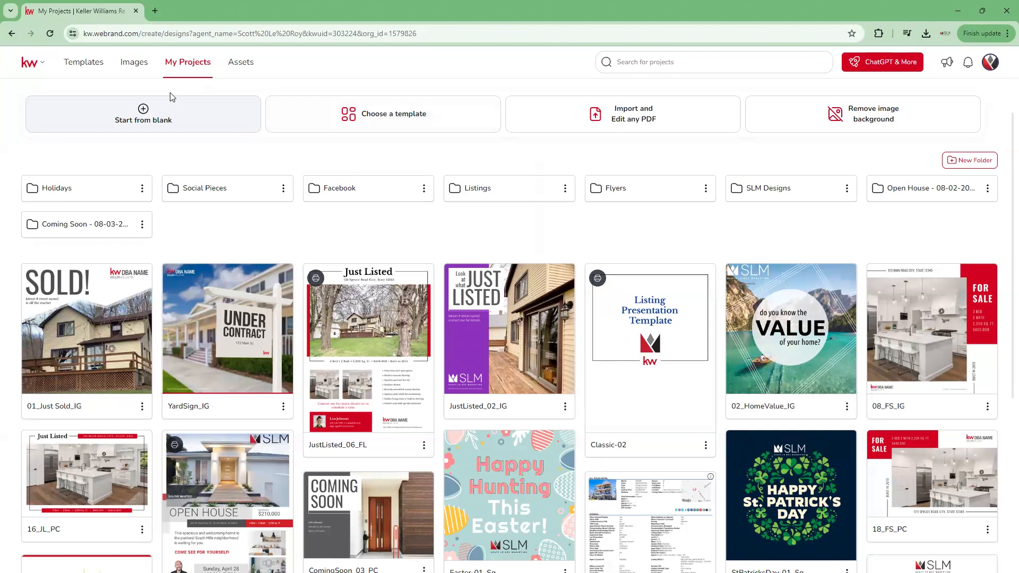
left_click(78, 65)
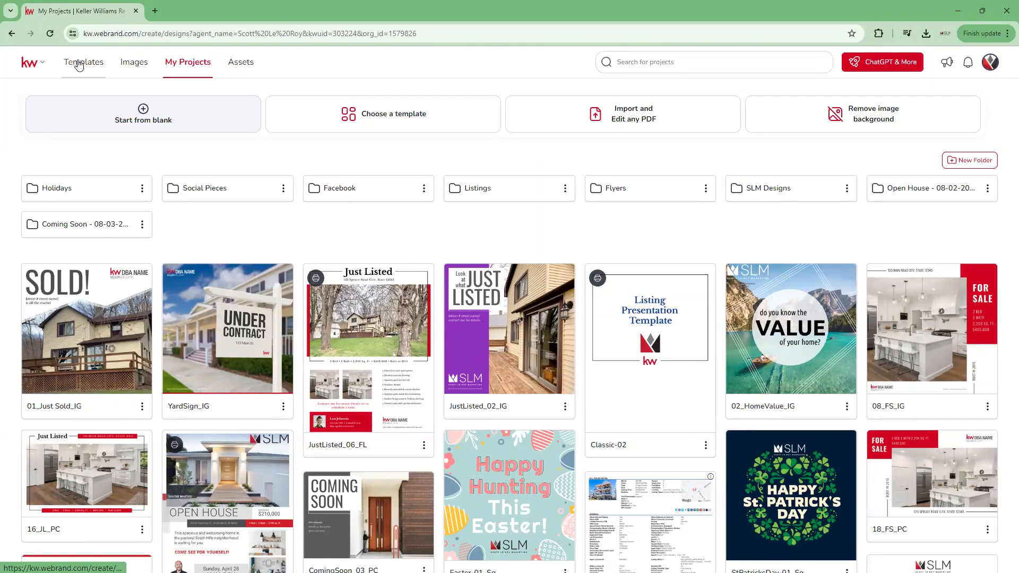
Step: Open the KW Designs template library and browse the Buyer and Lead Generation categories
left_click(78, 65)
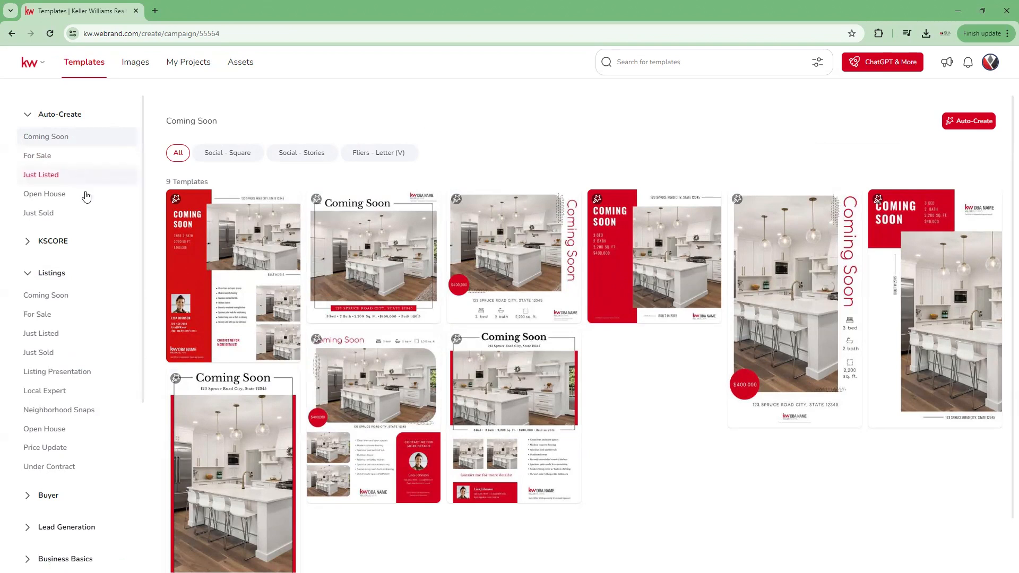
scroll(107, 357, "down", 5)
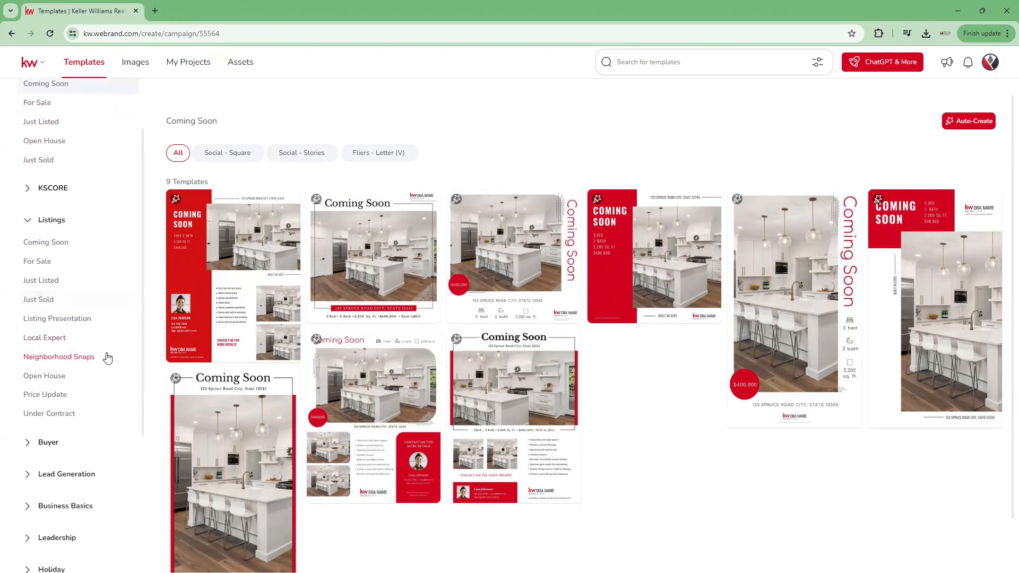
scroll(108, 358, "up", 5)
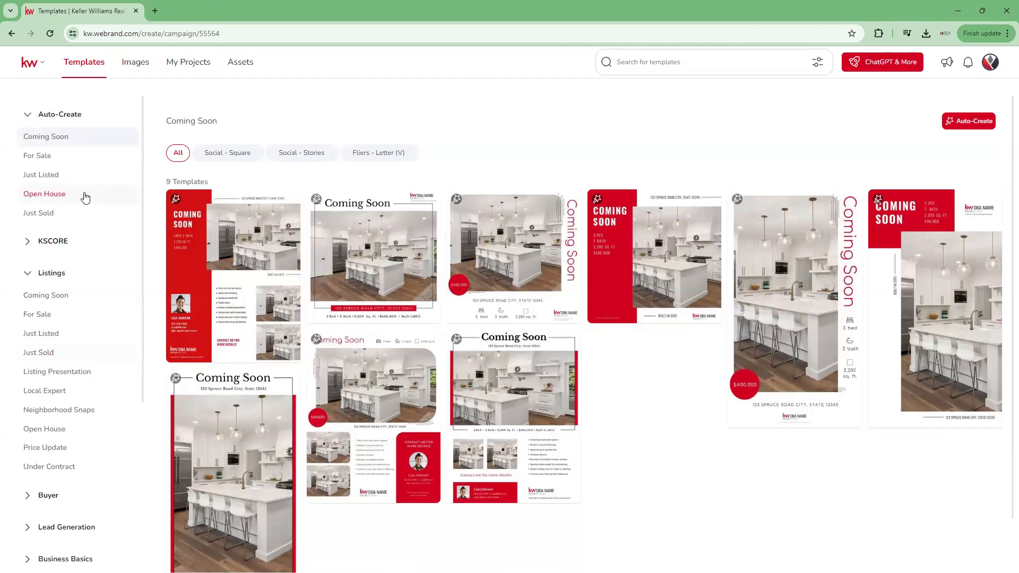
mouse_move(240, 201)
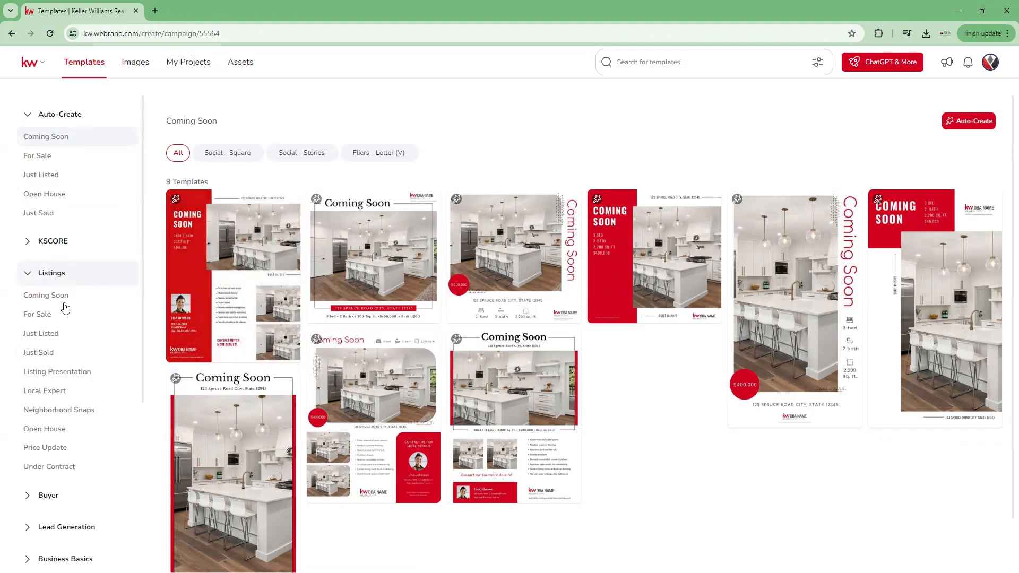
scroll(80, 402, "down", 2)
left_click(48, 390)
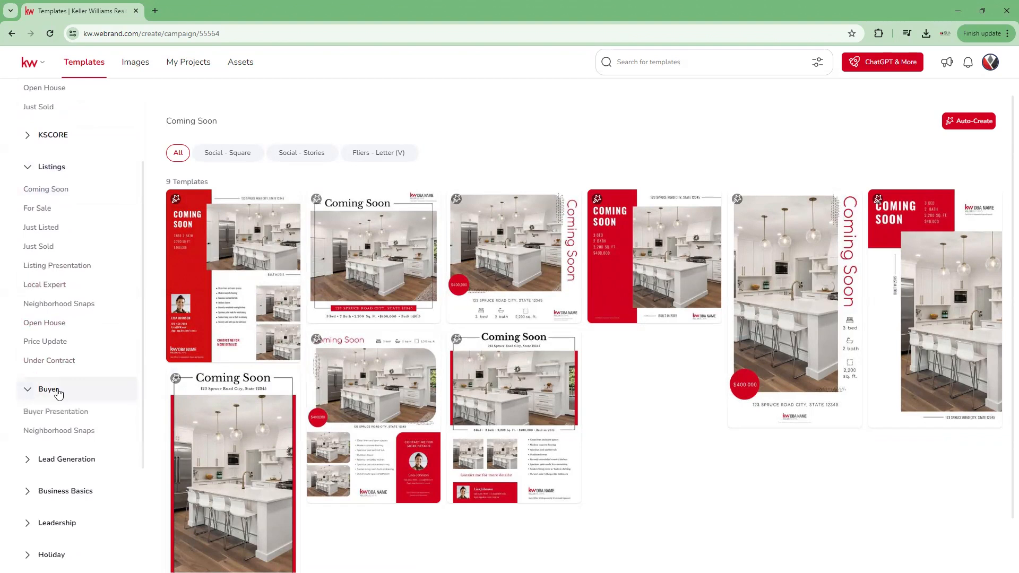
left_click(72, 463)
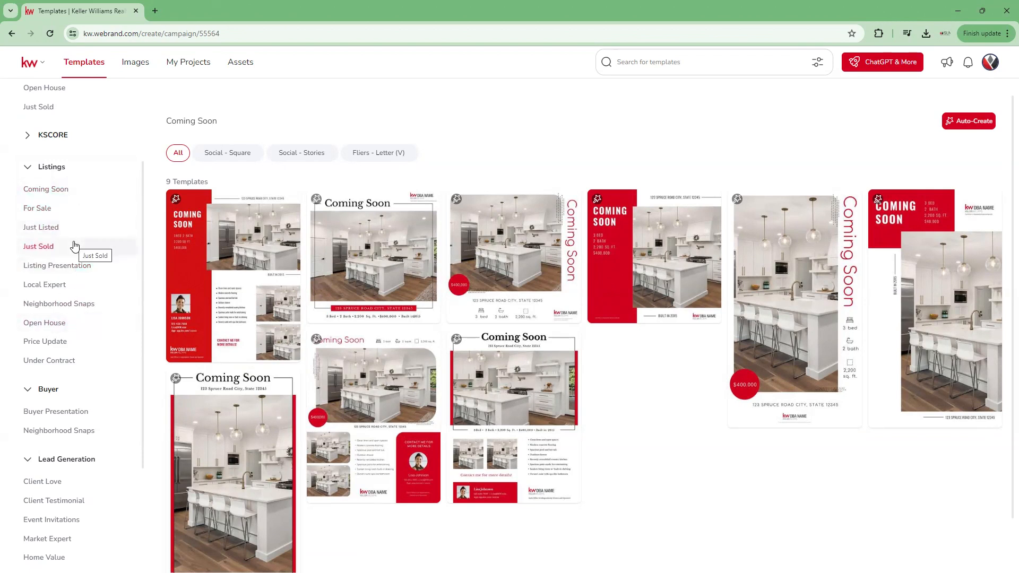
Step: Expand Business Basics and Holiday, then show the 37 April holiday templates
scroll(79, 323, "down", 5)
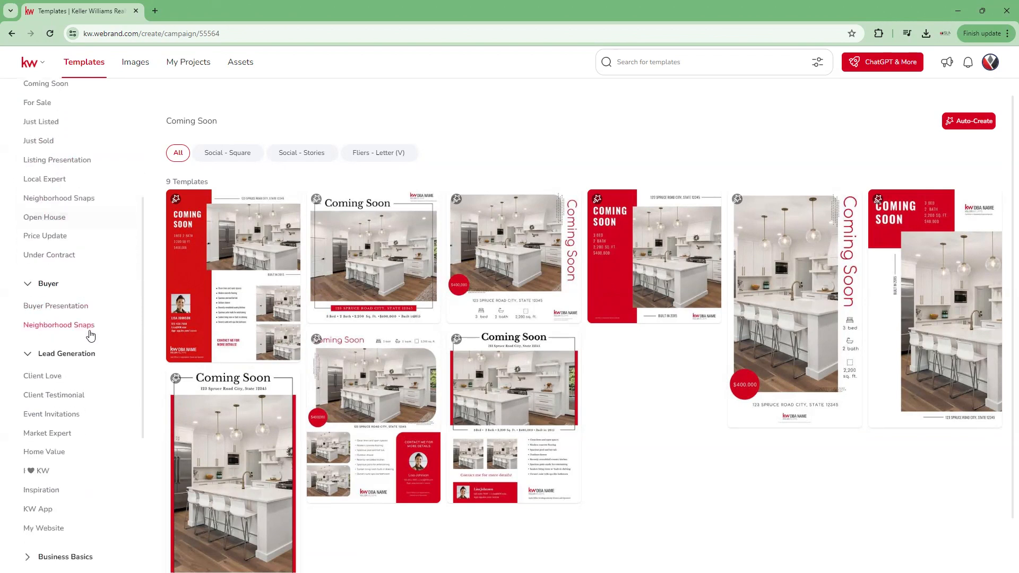
left_click(35, 399)
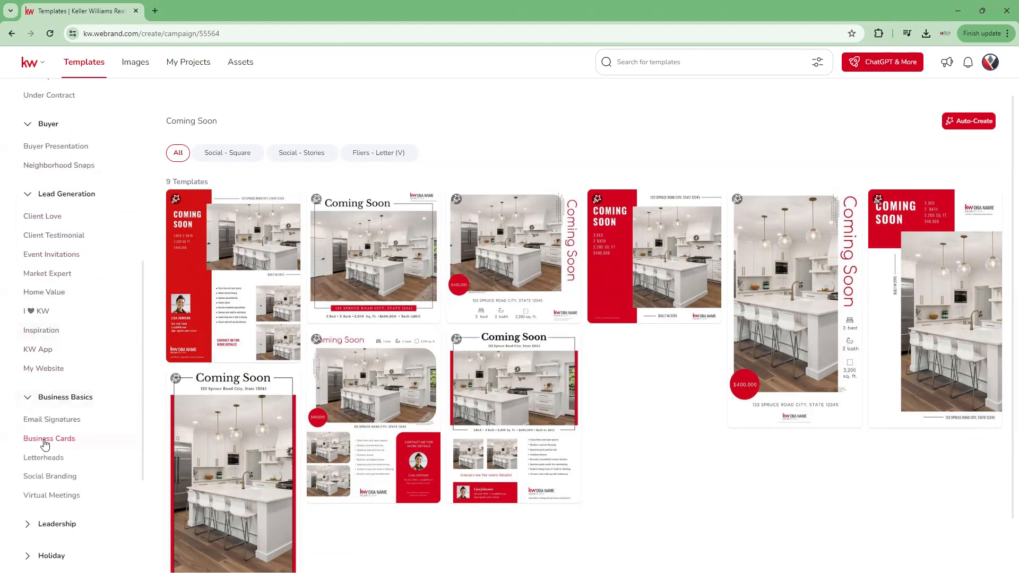
scroll(80, 474, "down", 3)
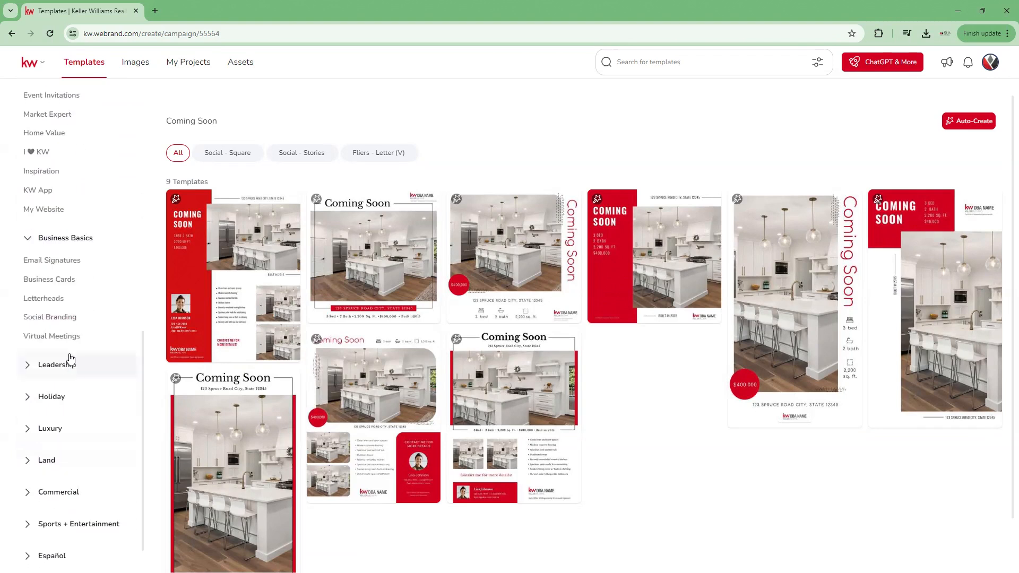
left_click(51, 397)
scroll(98, 414, "down", 5)
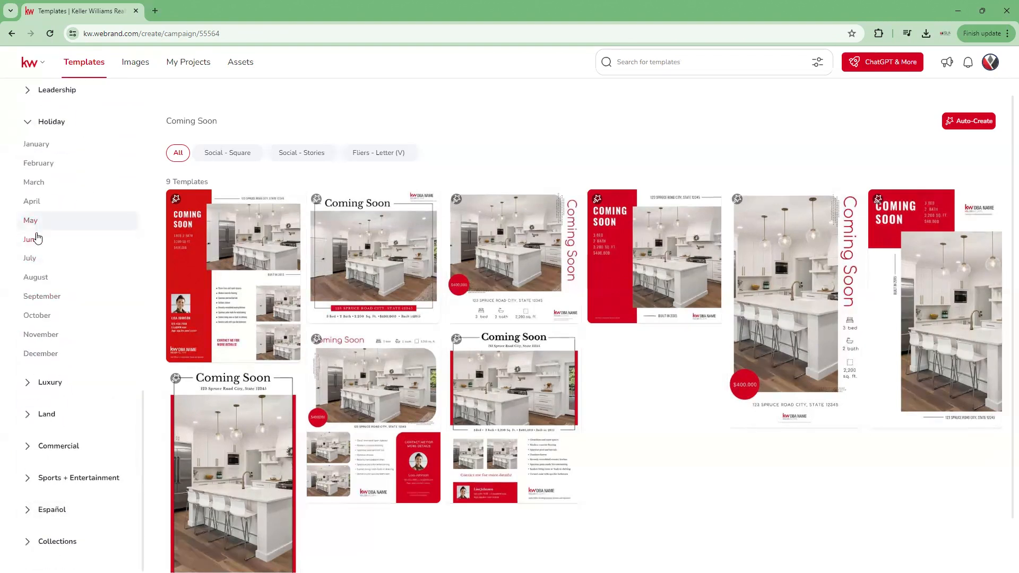
left_click(34, 204)
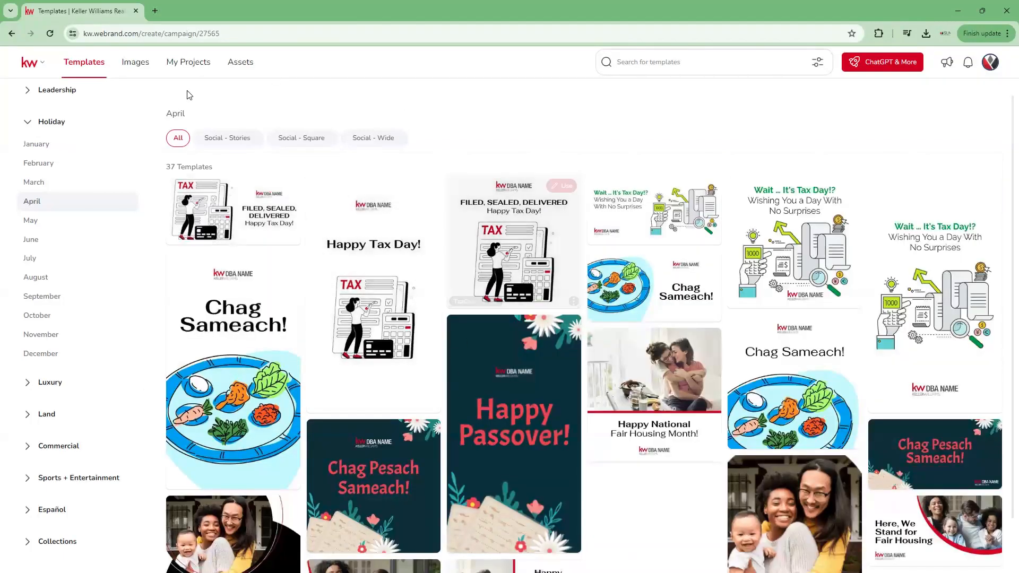
left_click(652, 58)
Step: Search templates for 'easter' and start a design from Happy Hunting This Easter!
type("easter")
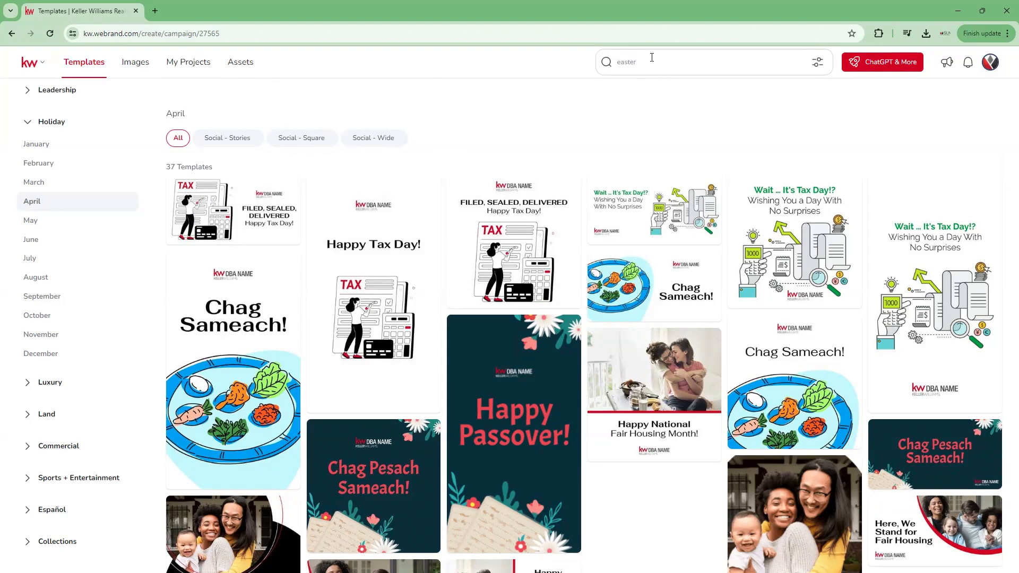
key("Return")
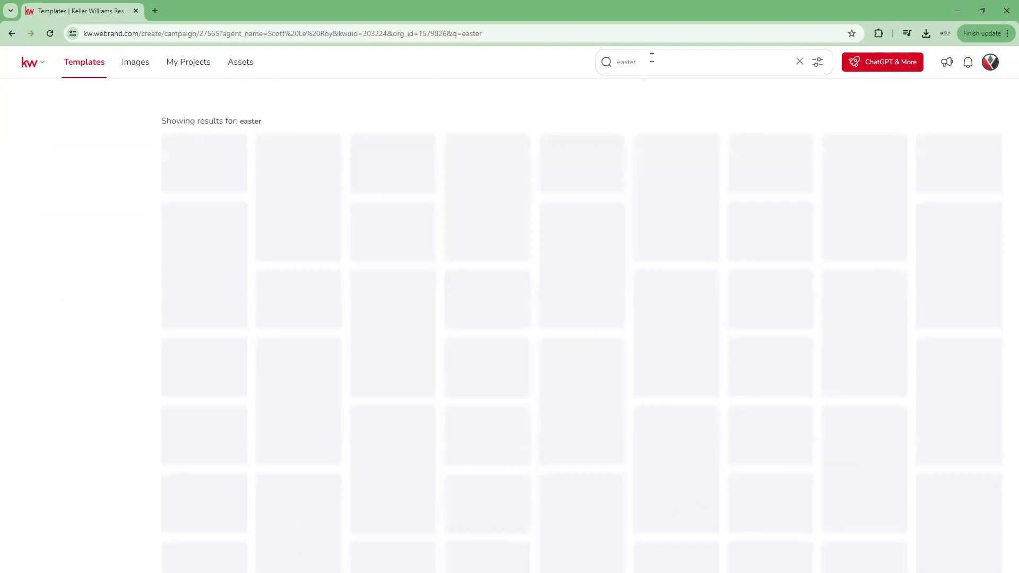
mouse_move(362, 186)
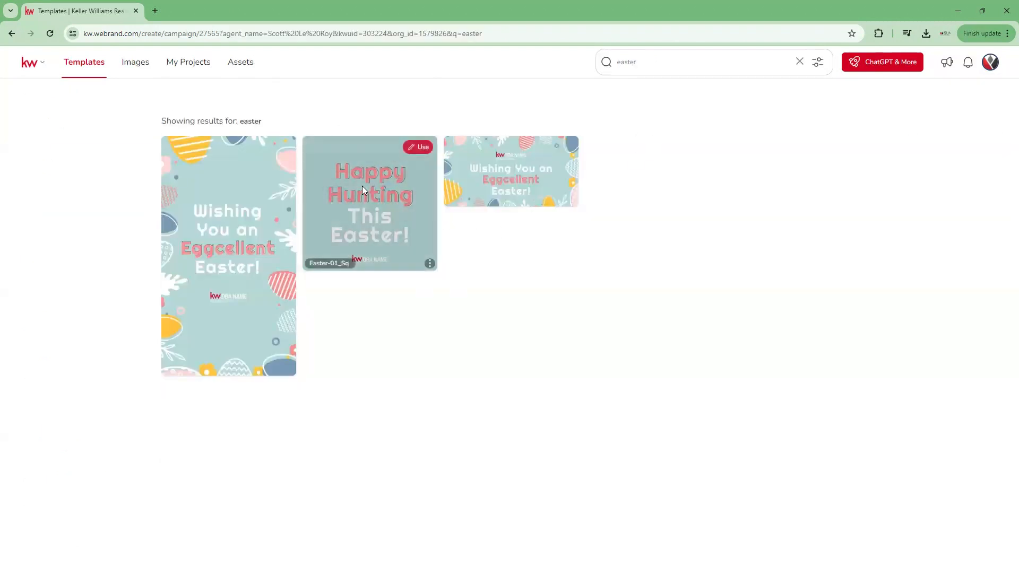
left_click(416, 147)
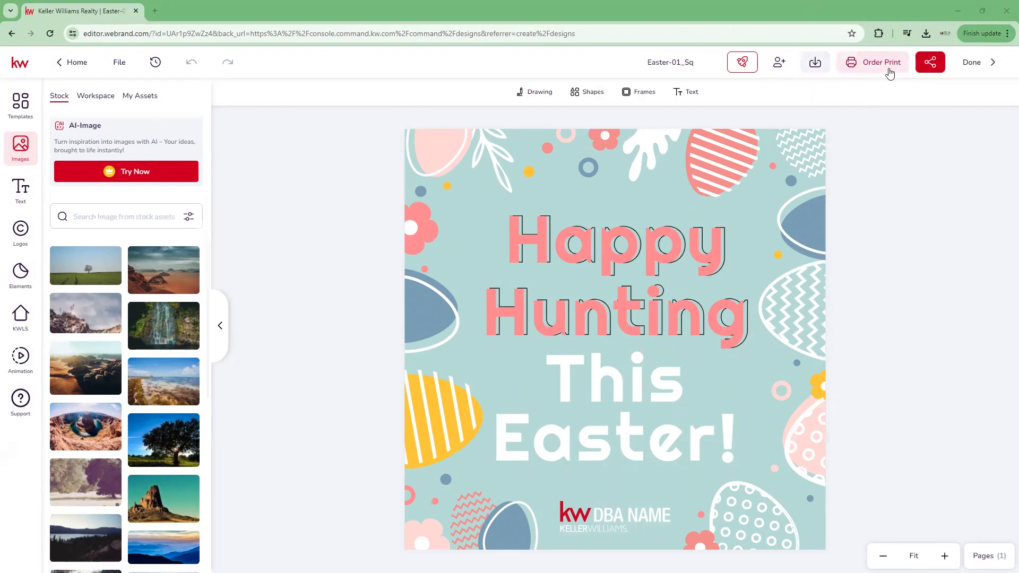
Step: Select the Happy and Hunting text, download the design as Easter-01_Sq.jpeg, and return home
left_click(616, 251)
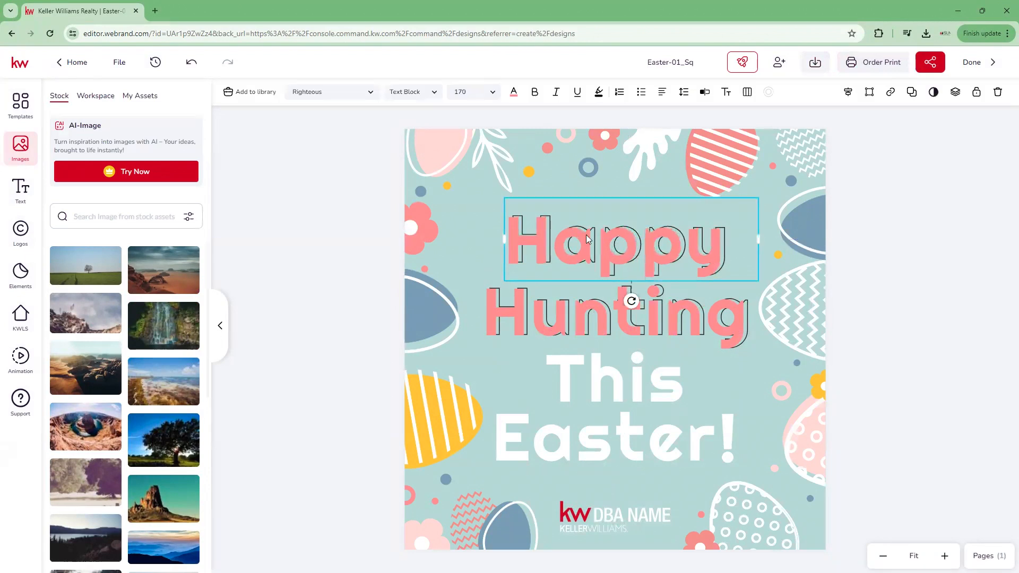
left_click(600, 346)
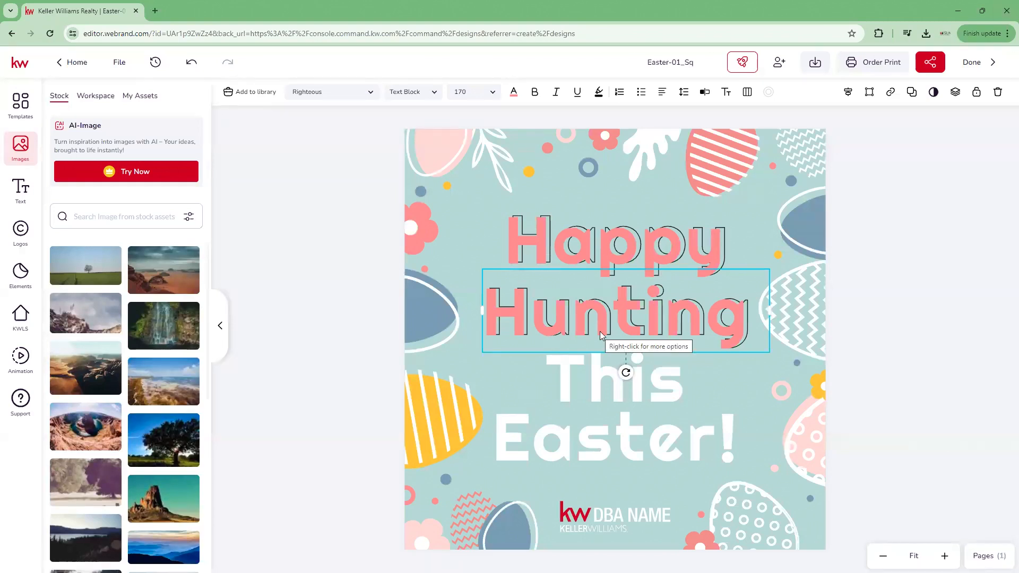
left_click(814, 63)
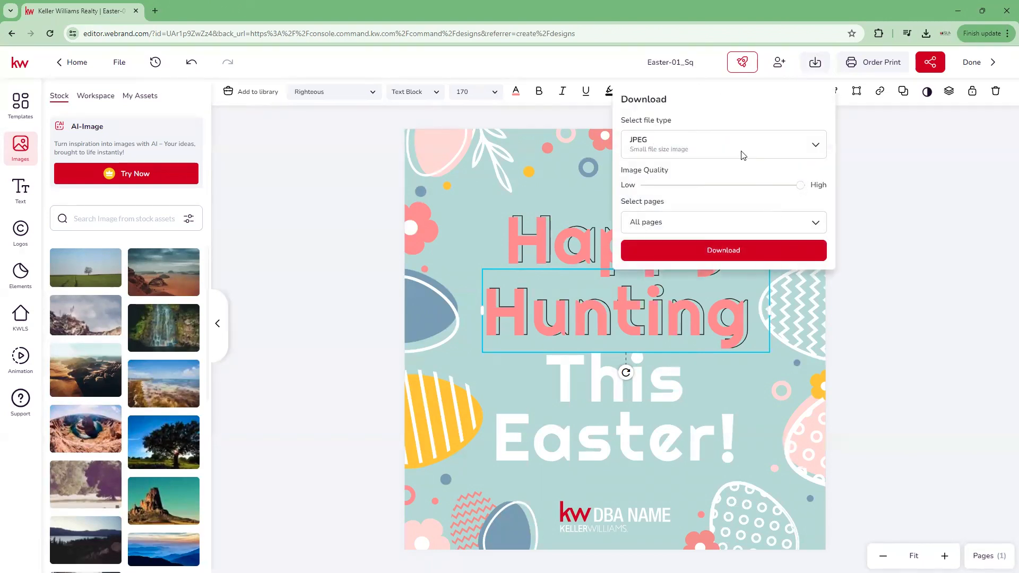
left_click(745, 251)
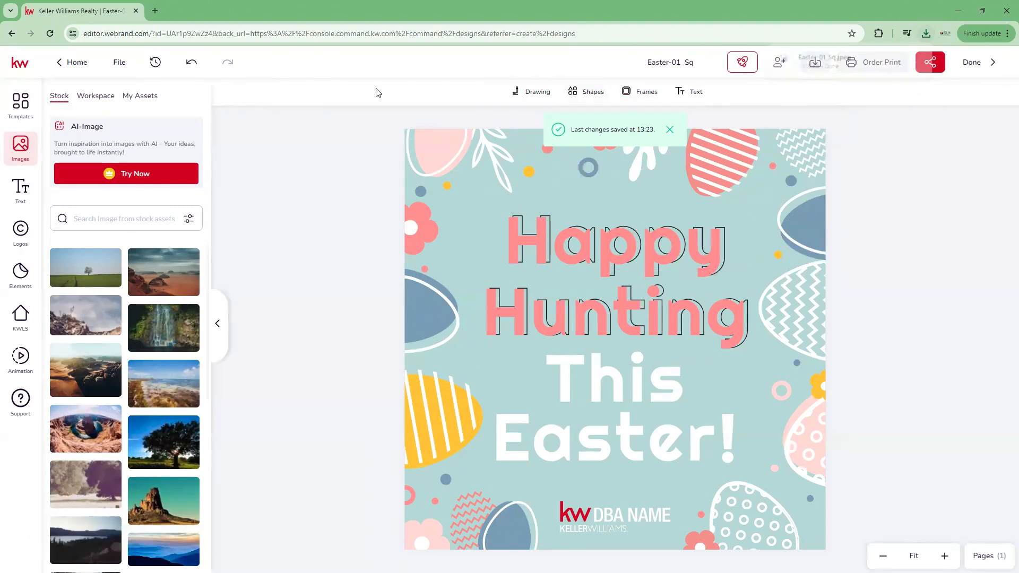
left_click(74, 64)
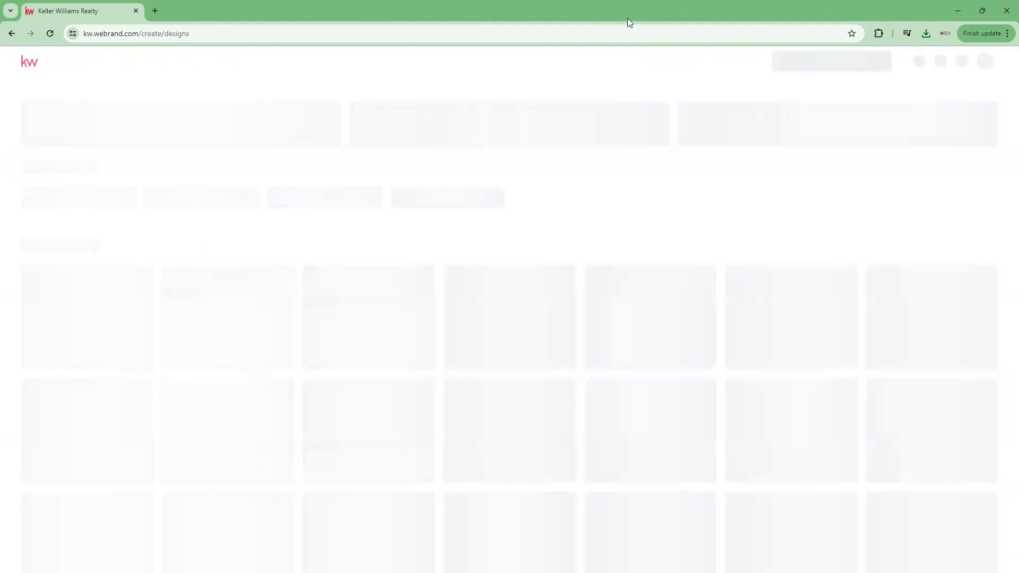
Step: Go back three pages to the Command Designs page listing 460 saved designs
left_click(12, 34)
left_click(13, 34)
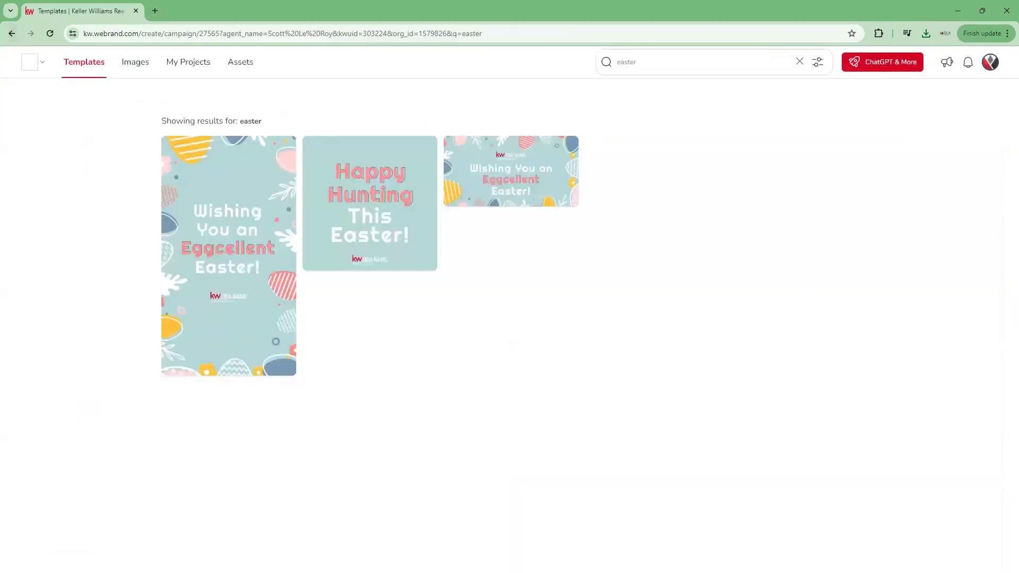
left_click(10, 33)
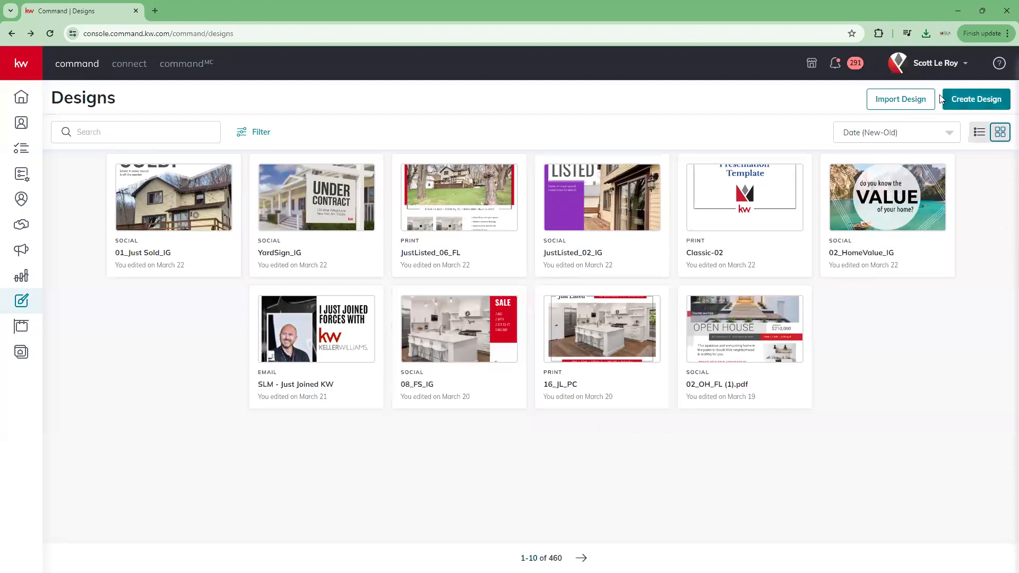
left_click(976, 99)
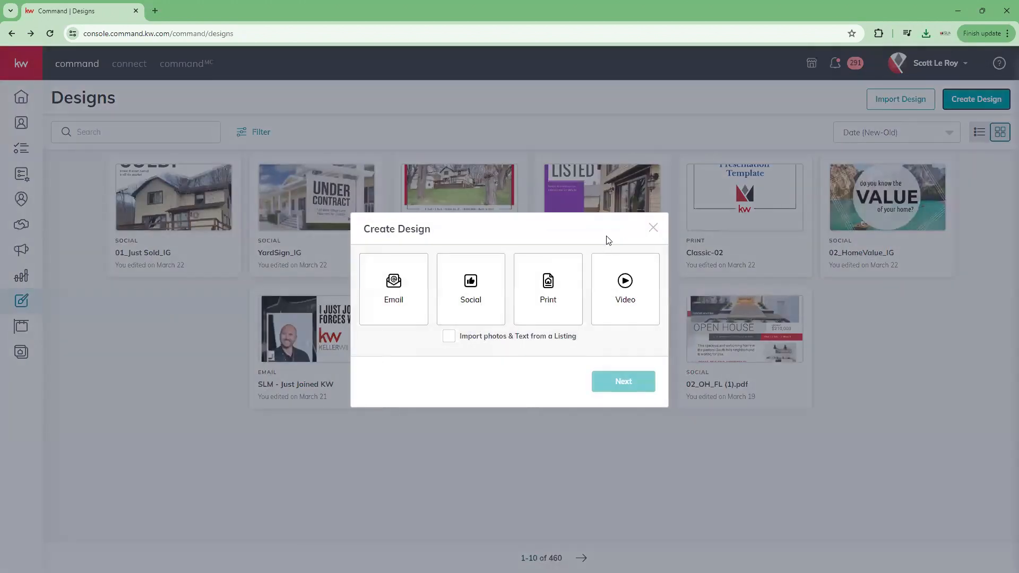
left_click(398, 302)
left_click(612, 382)
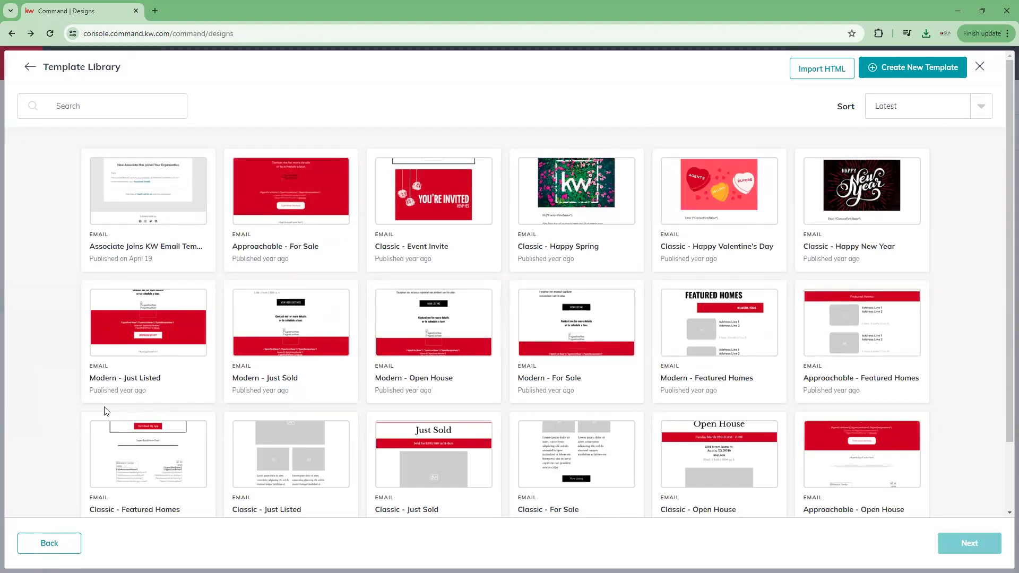
scroll(106, 412, "down", 2)
scroll(108, 415, "up", 1)
scroll(108, 415, "up", 1)
left_click(981, 67)
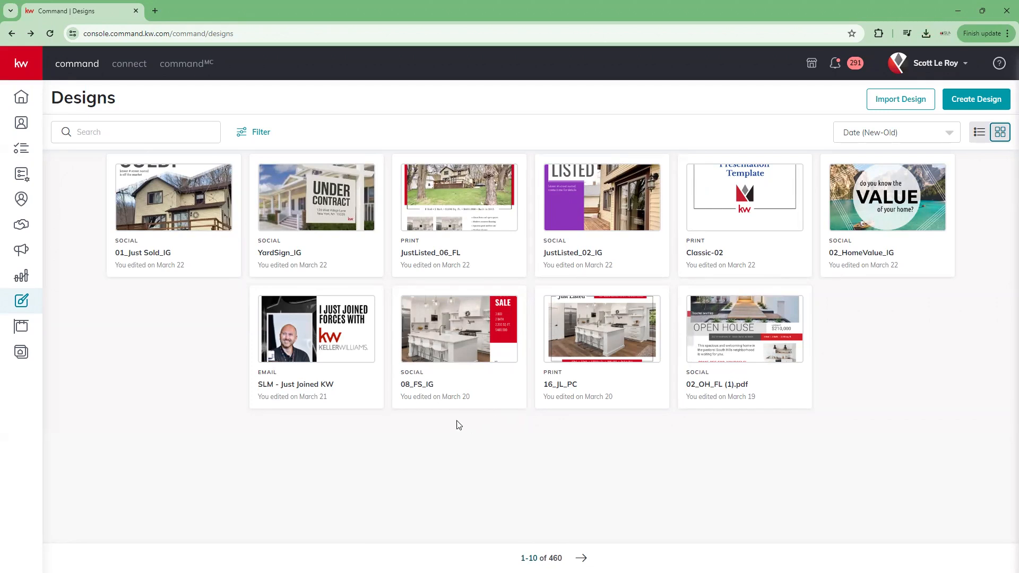
Step: Open the SmartPlans page, then the Contacts list from the left sidebar
left_click(21, 175)
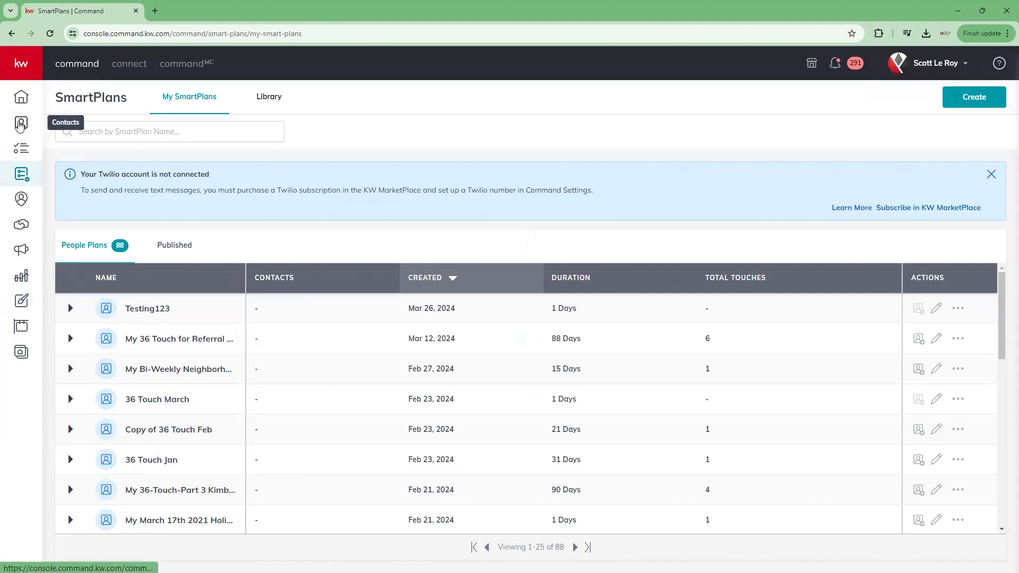
left_click(21, 124)
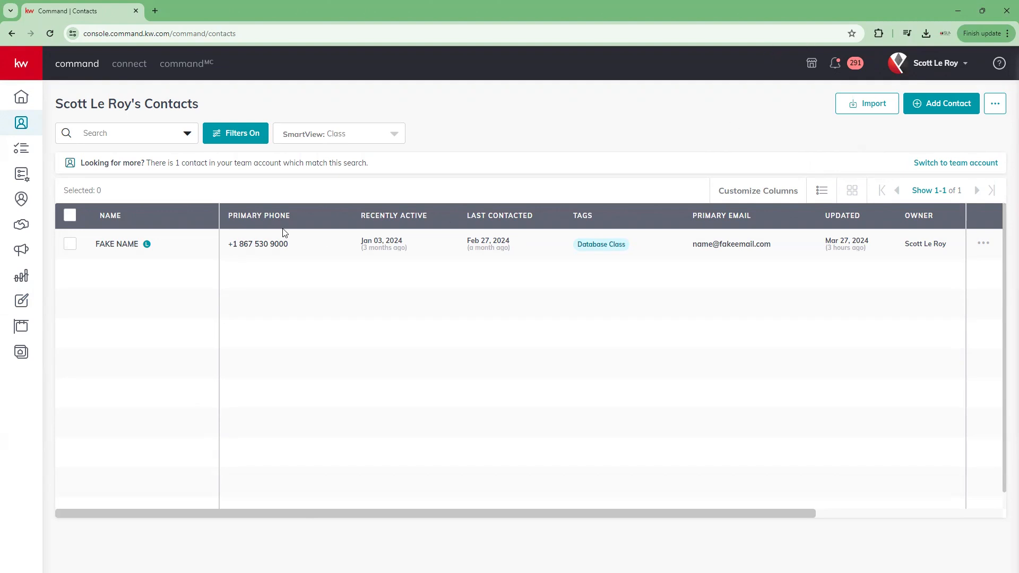
Step: Clear all contact filters to show all 47 contacts, then open the first contact's actions menu
left_click(248, 137)
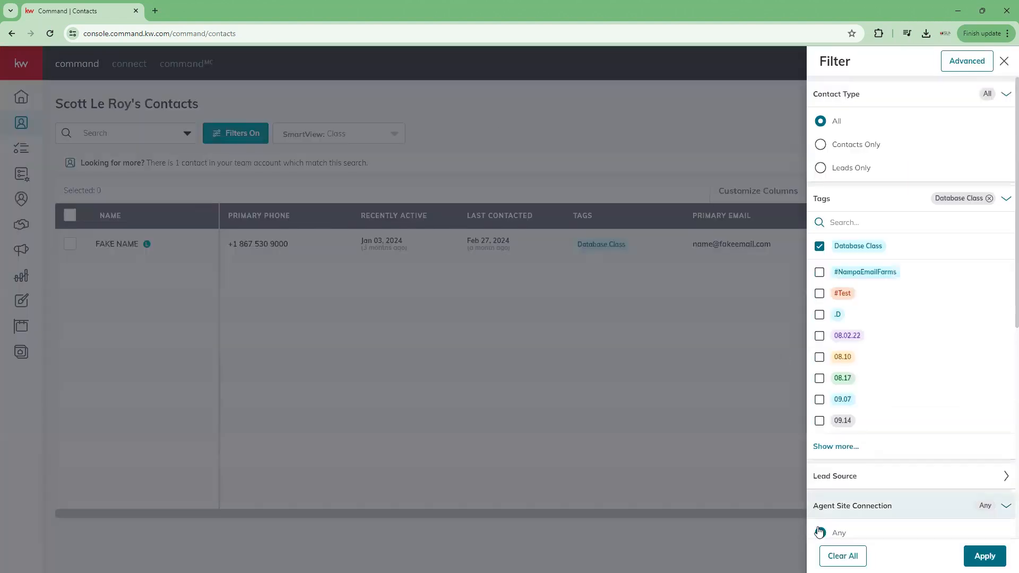
left_click(841, 556)
left_click(983, 555)
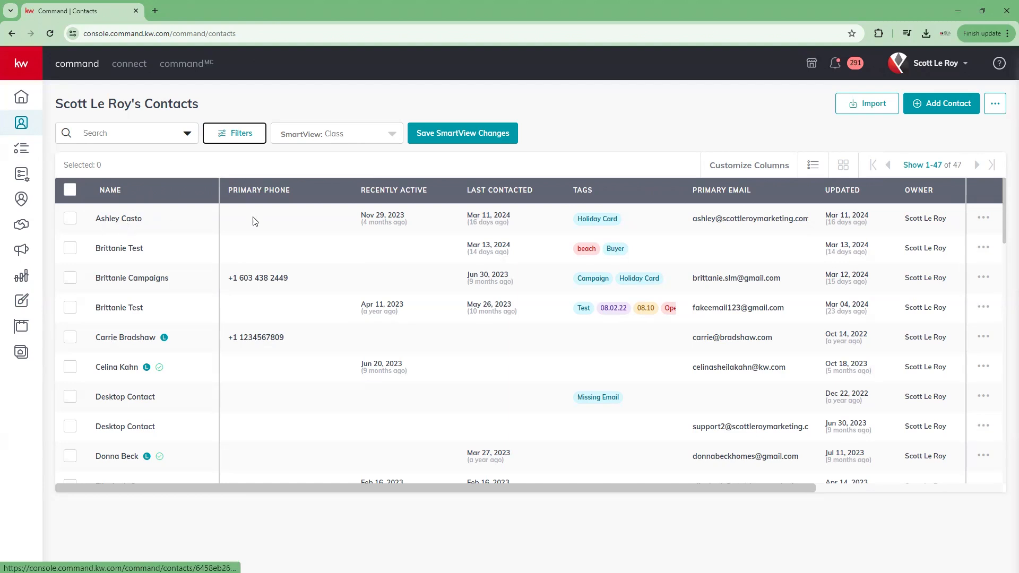
left_click(984, 221)
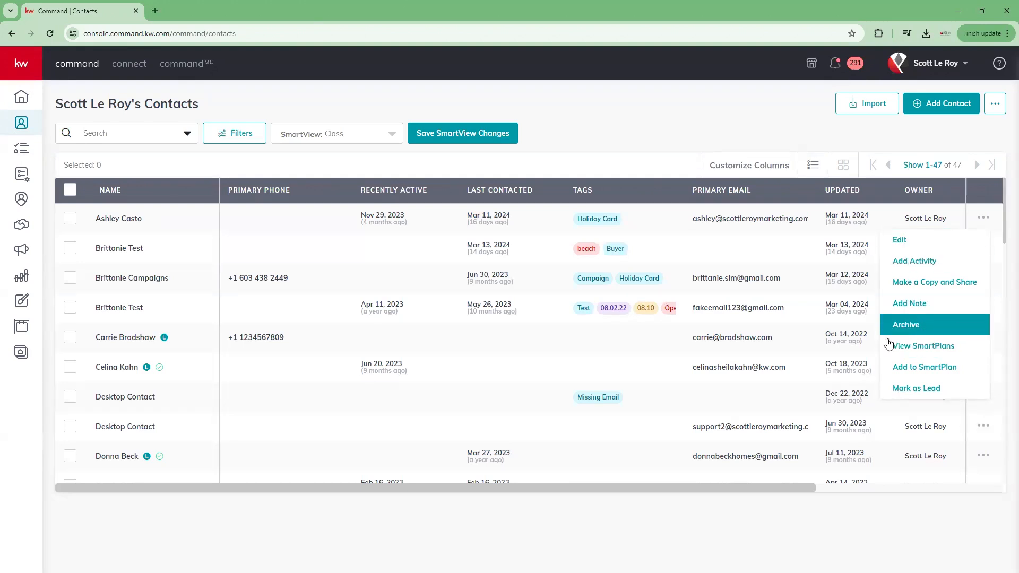
Step: Choose Add to SmartPlan for the first contact to list the available plans
left_click(969, 370)
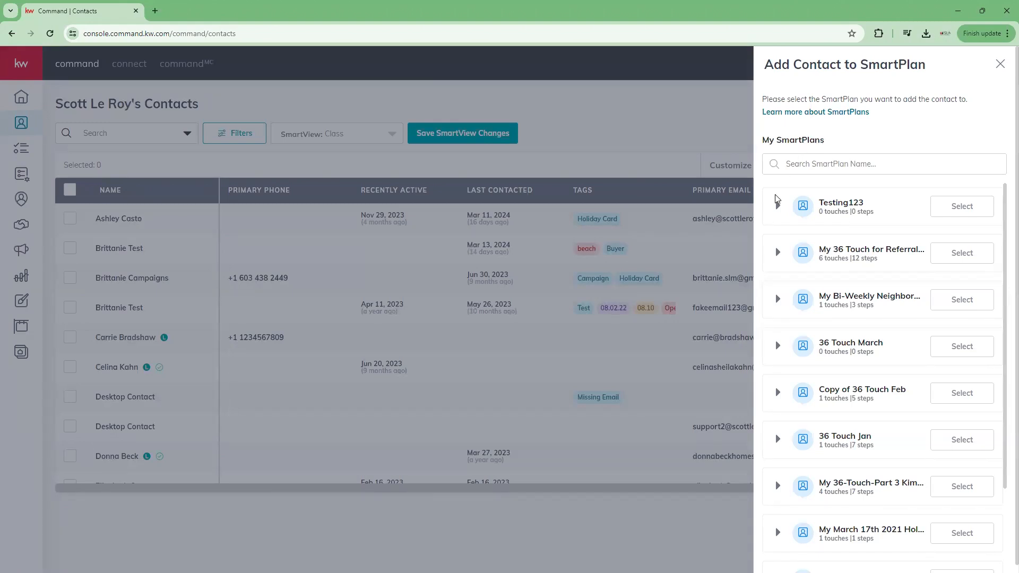
Step: Preview Testing123's trigger and duration, then expand the My 36 Touch for Referral step list
scroll(773, 233, "down", 3)
scroll(767, 302, "down", 1)
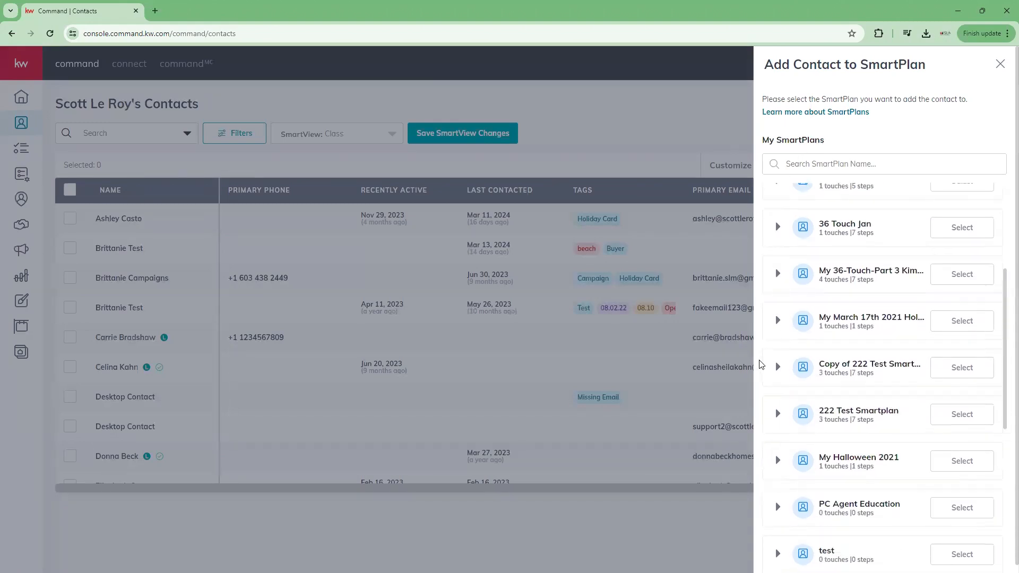
scroll(807, 462, "up", 4)
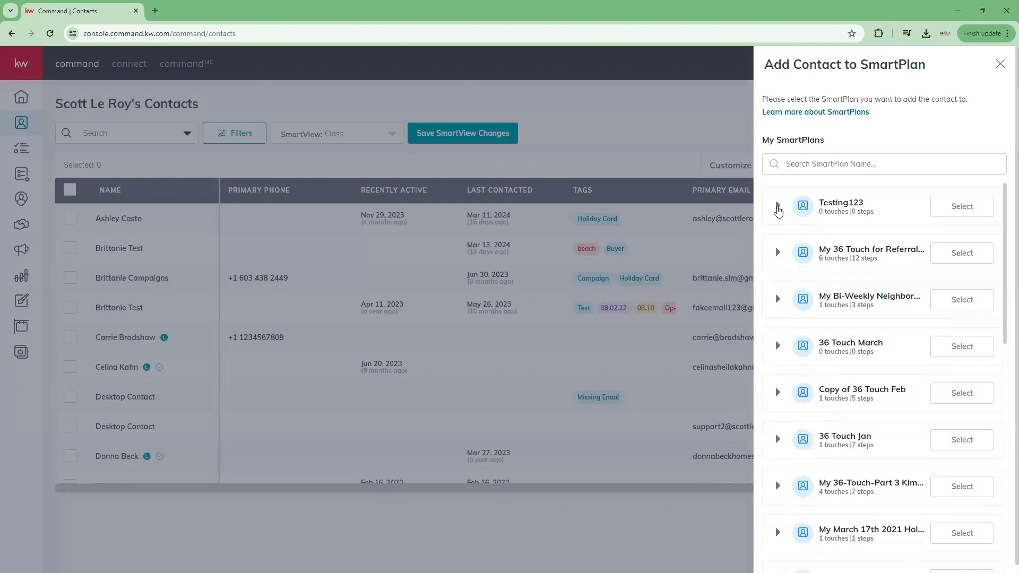
left_click(777, 207)
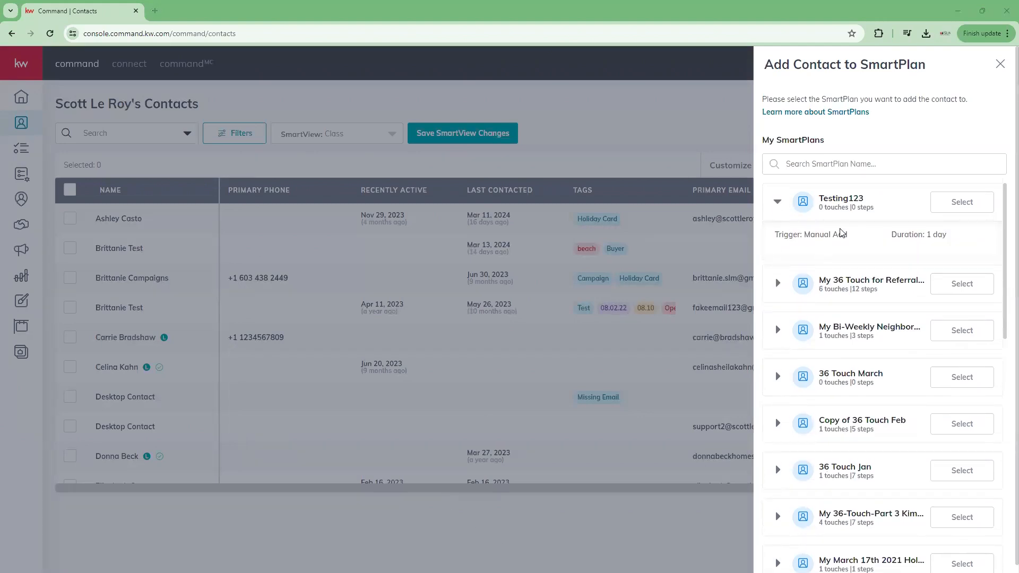
left_click(777, 203)
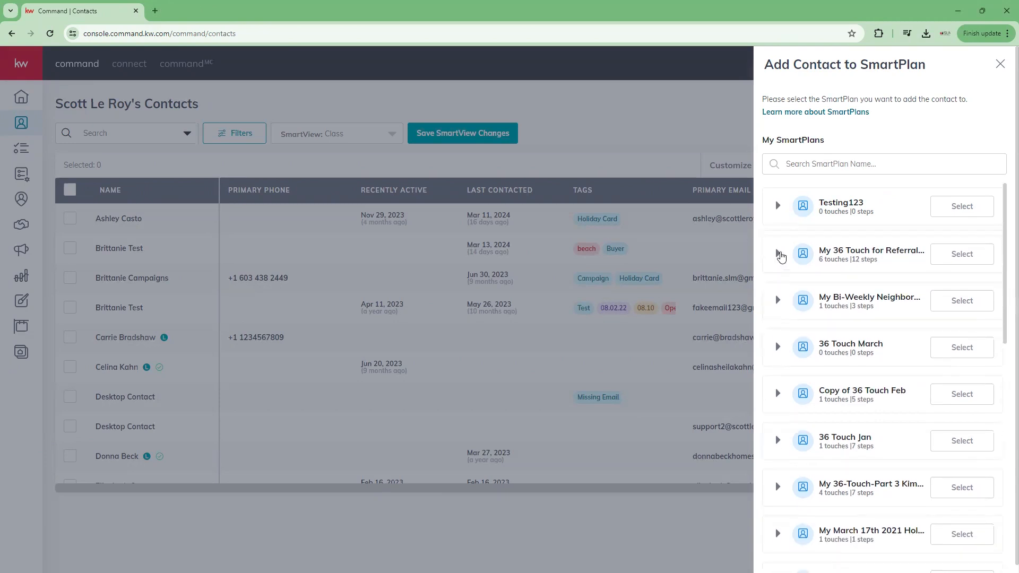
left_click(777, 247)
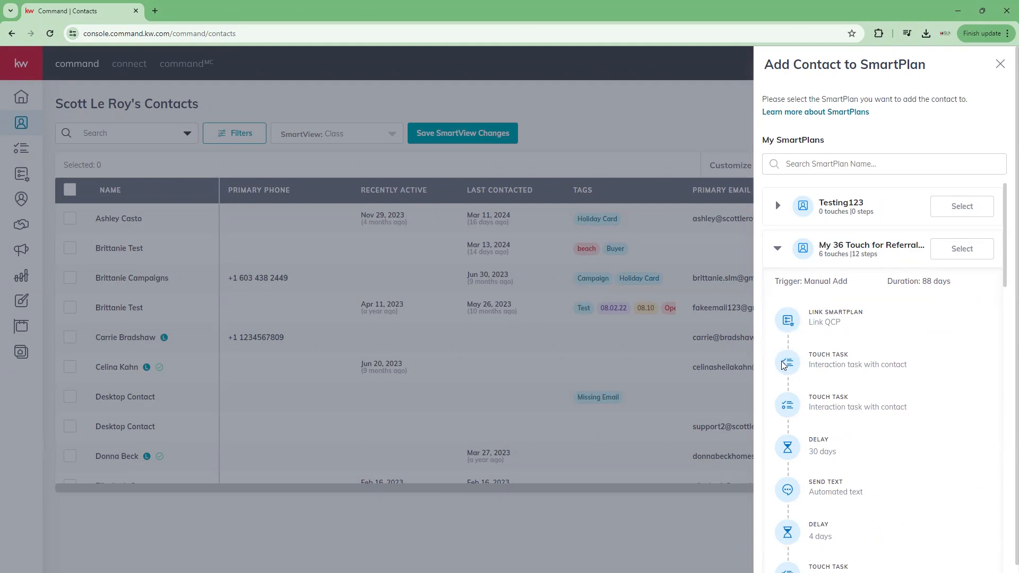
Step: Scroll through My 36 Touch for Referral's tasks, delays and text examples, then collapse it
scroll(787, 456, "down", 3)
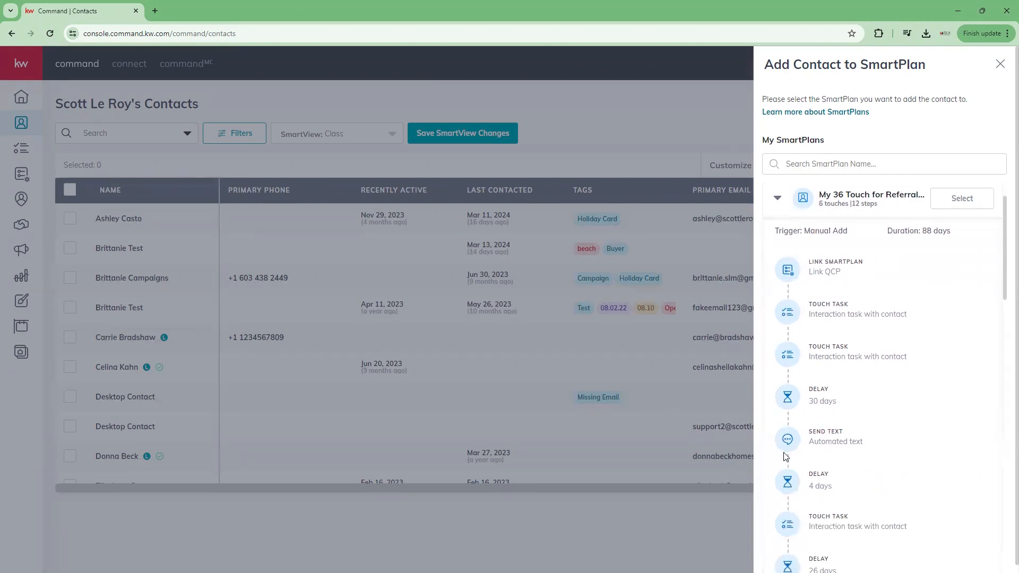
scroll(786, 457, "up", 3)
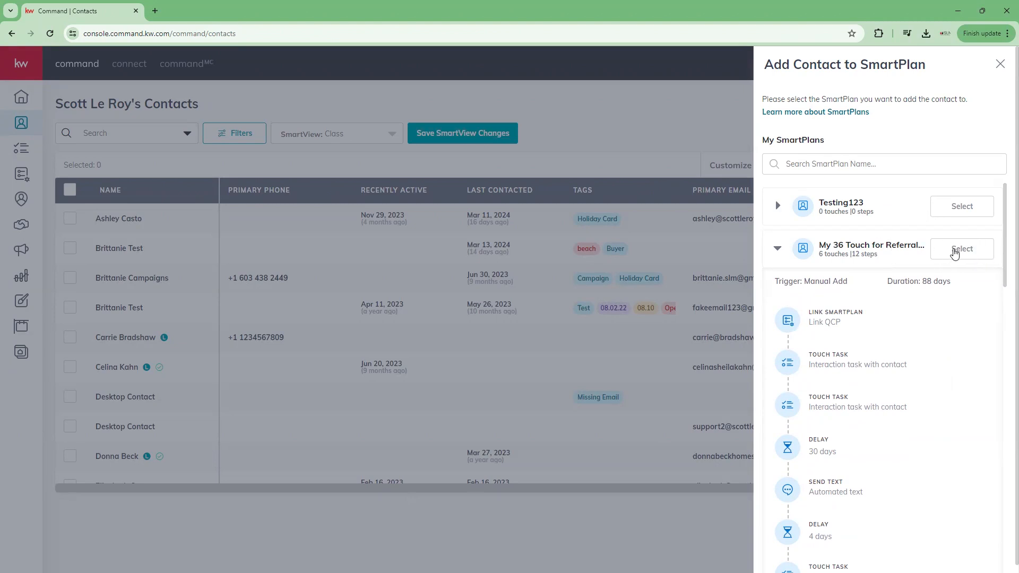
scroll(809, 422, "down", 1)
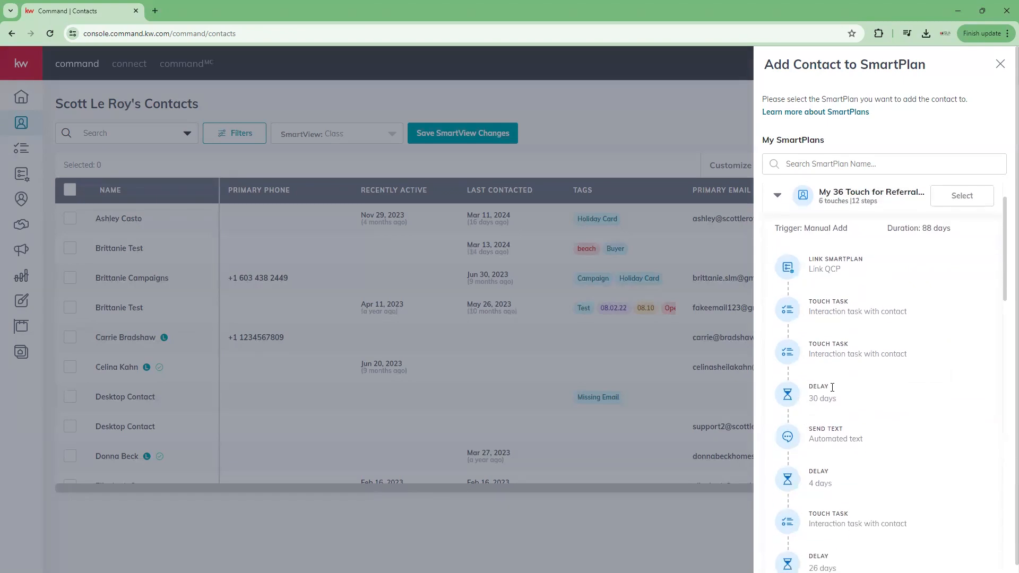
scroll(834, 396, "down", 1)
scroll(834, 395, "down", 1)
mouse_move(838, 322)
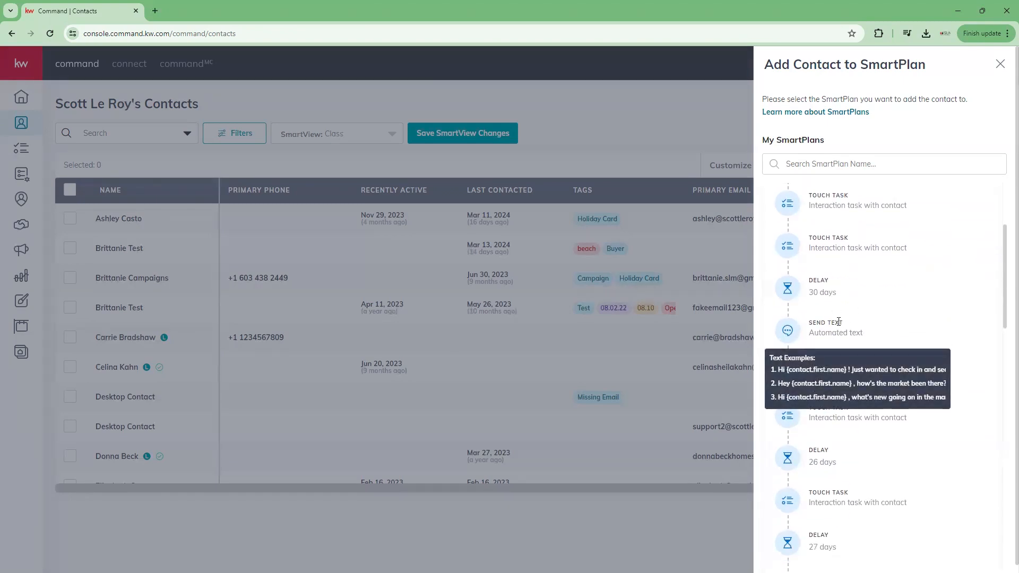
scroll(838, 321, "down", 1)
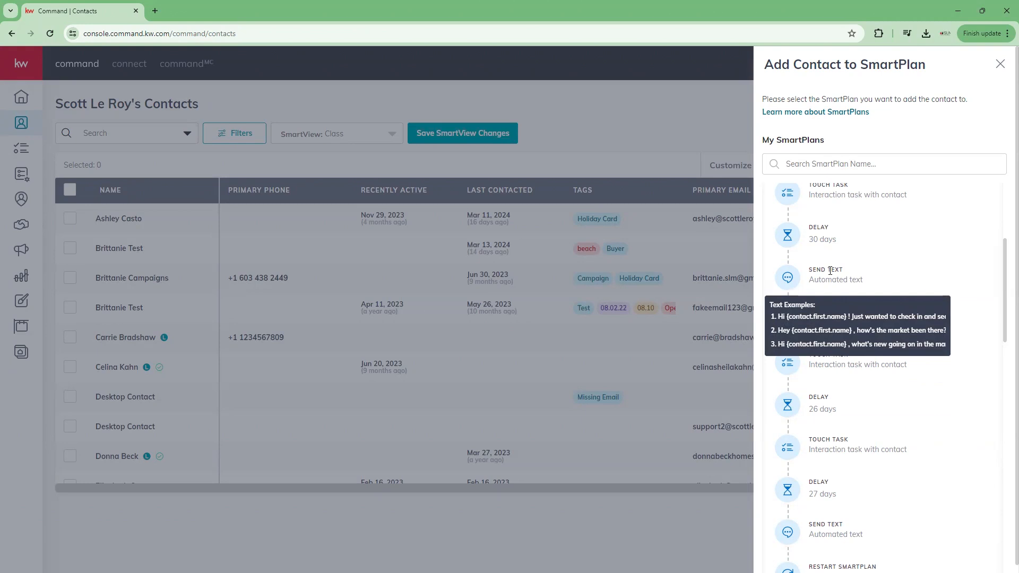
scroll(791, 393, "down", 4)
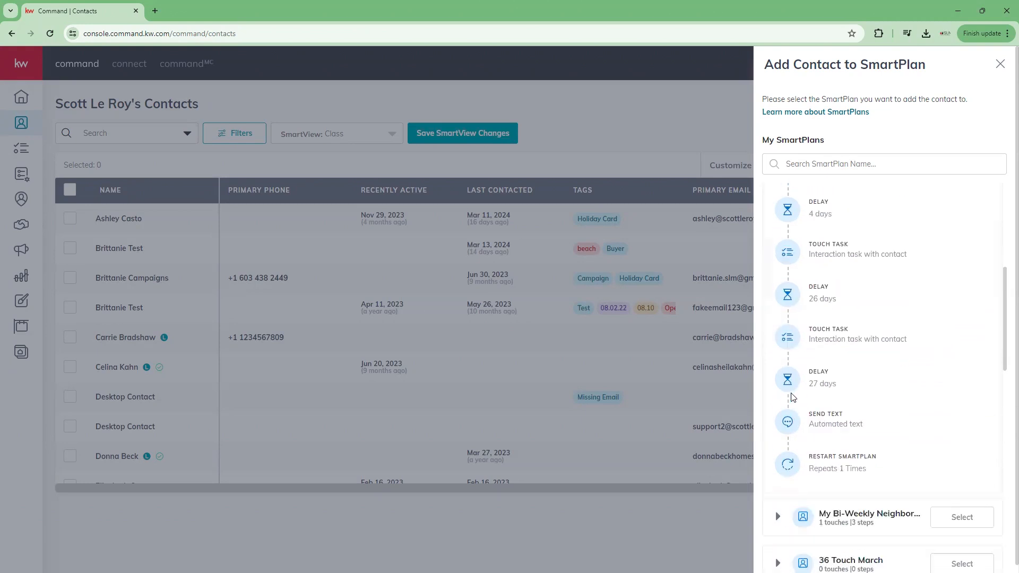
scroll(791, 394, "up", 4)
scroll(791, 396, "up", 4)
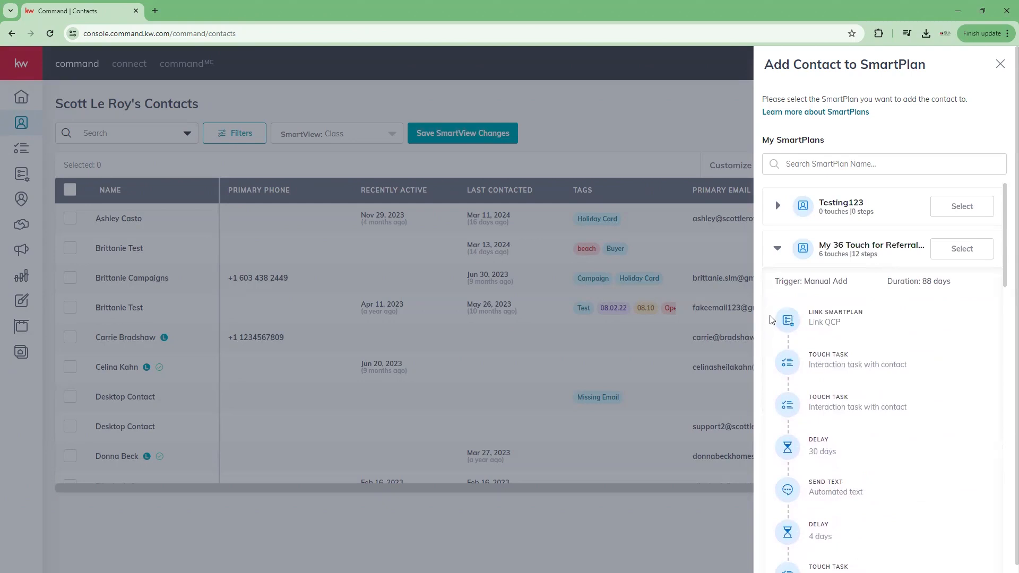
left_click(778, 249)
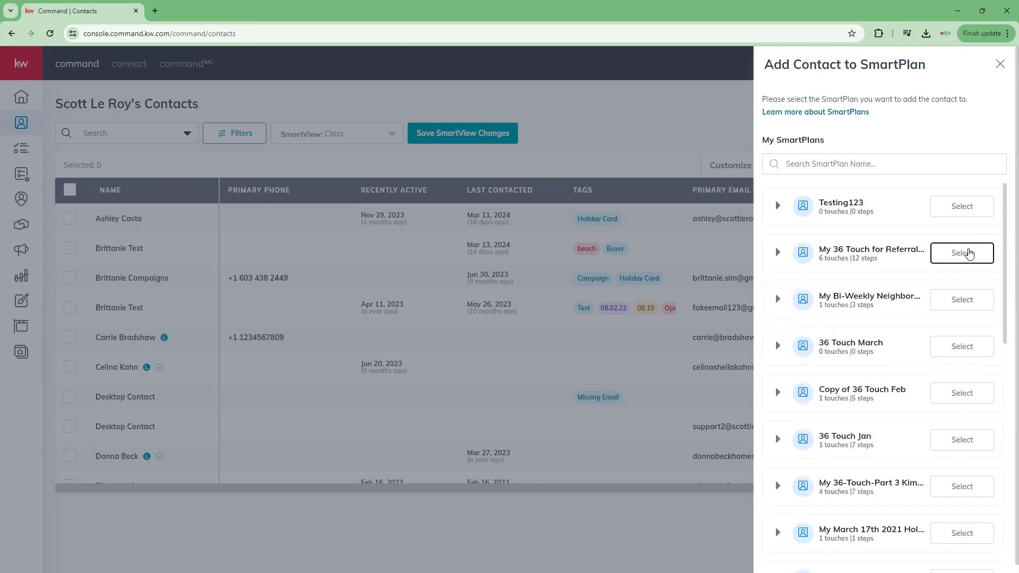
Step: Select My 36 Touch for Referral for the contact and add them despite the missing phone number
left_click(967, 253)
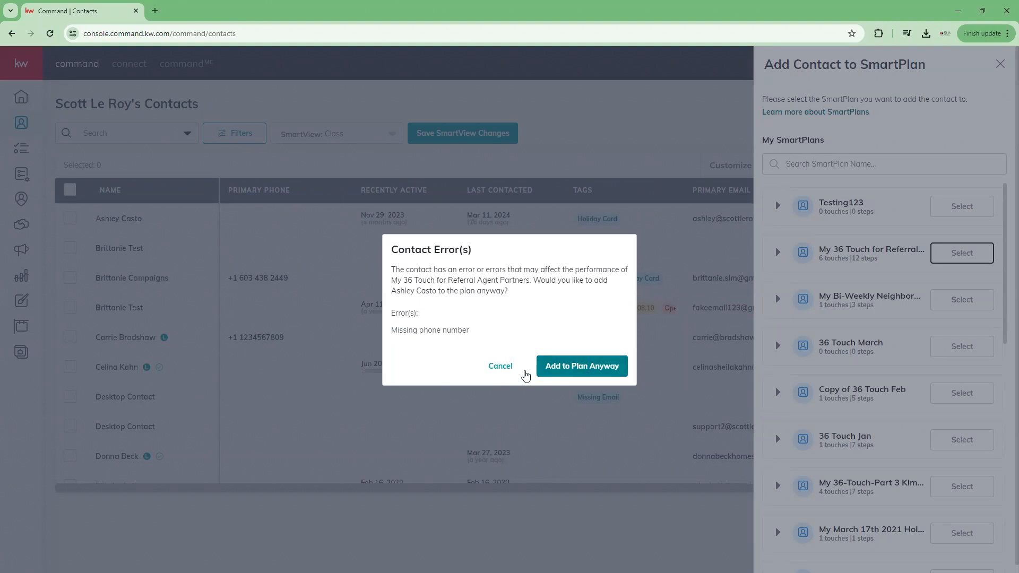
left_click(571, 373)
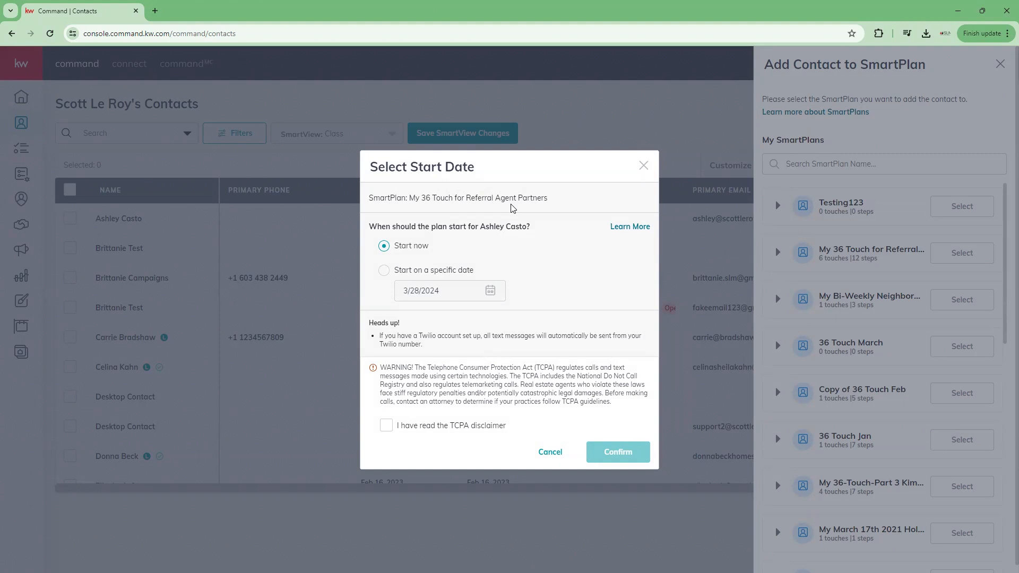
Step: Schedule the contact's referral plan to start on 4/15/2024, accept the TCPA disclaimer, and confirm
left_click(384, 270)
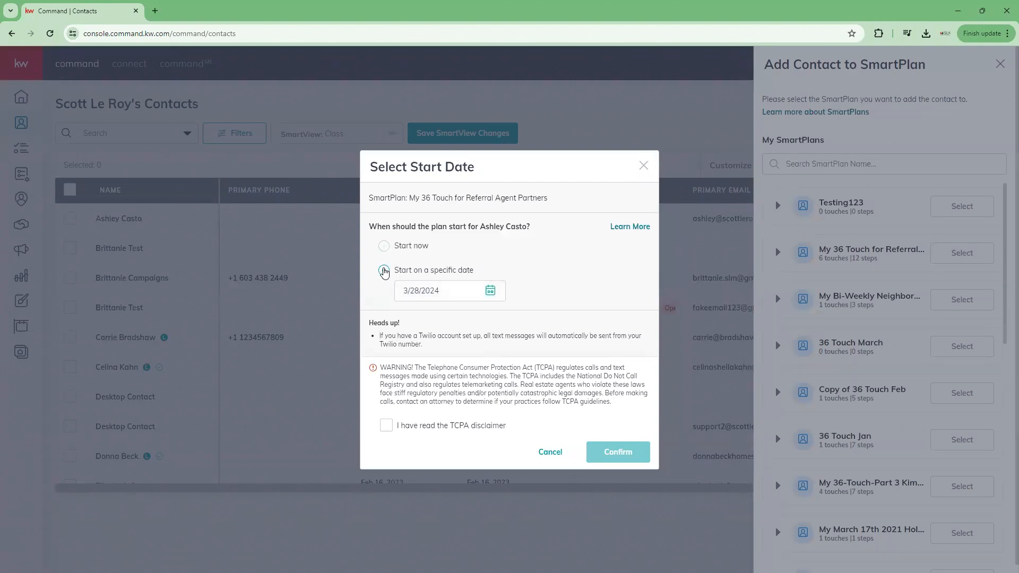
left_click(492, 292)
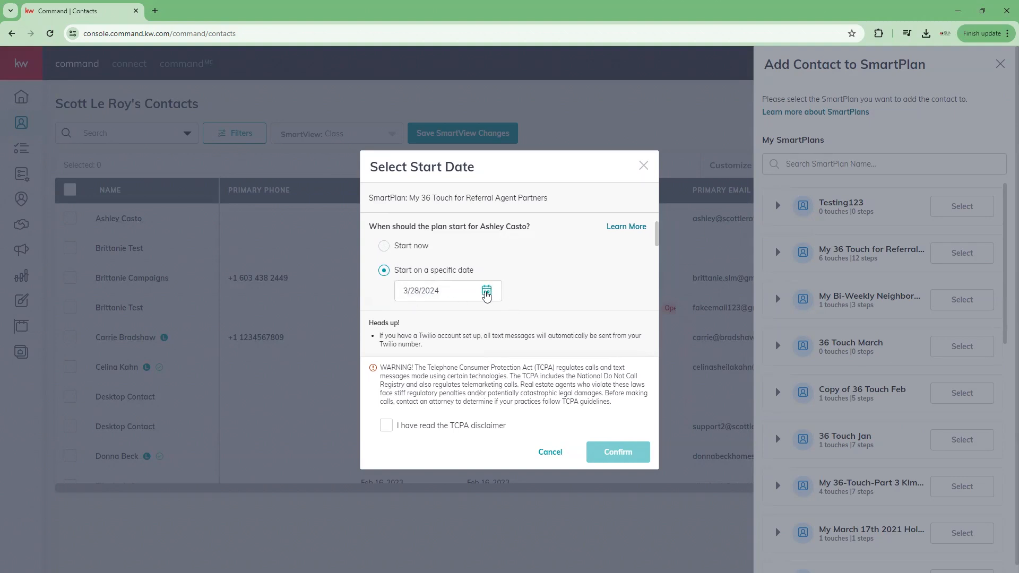
scroll(484, 297, "down", 1)
scroll(598, 243, "down", 1)
scroll(598, 243, "up", 2)
left_click(545, 267)
scroll(518, 269, "down", 2)
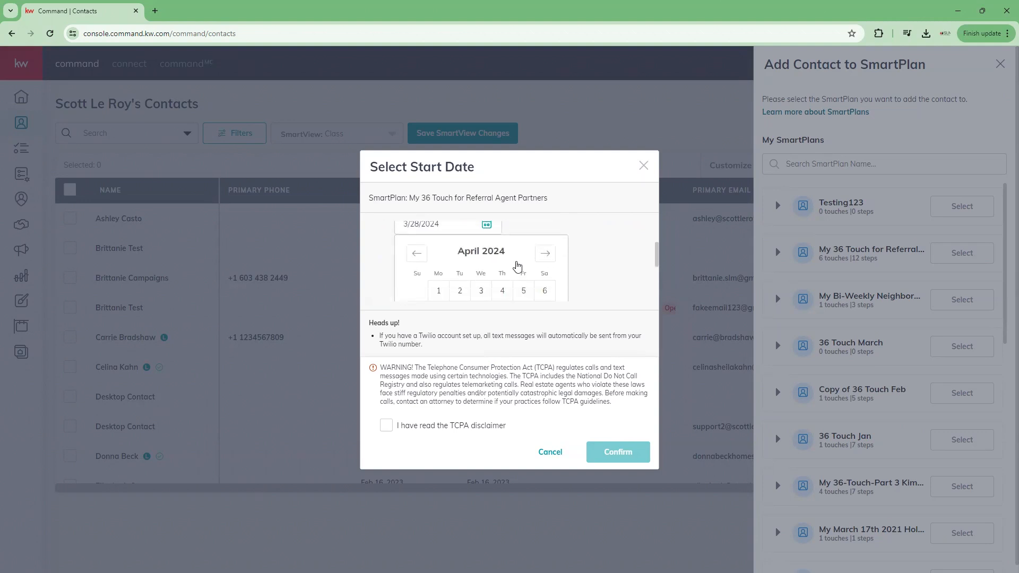
left_click(438, 239)
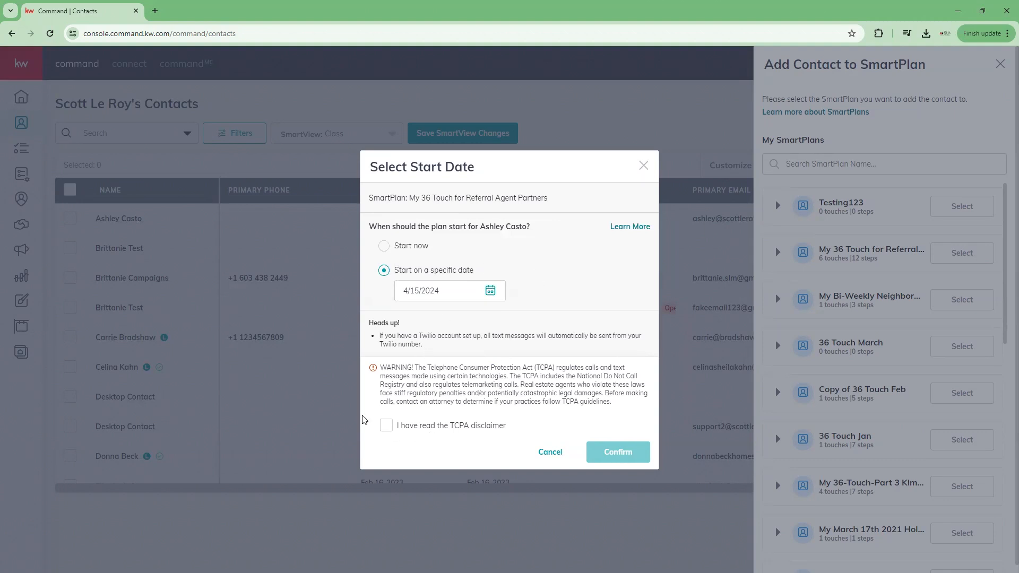
left_click(389, 425)
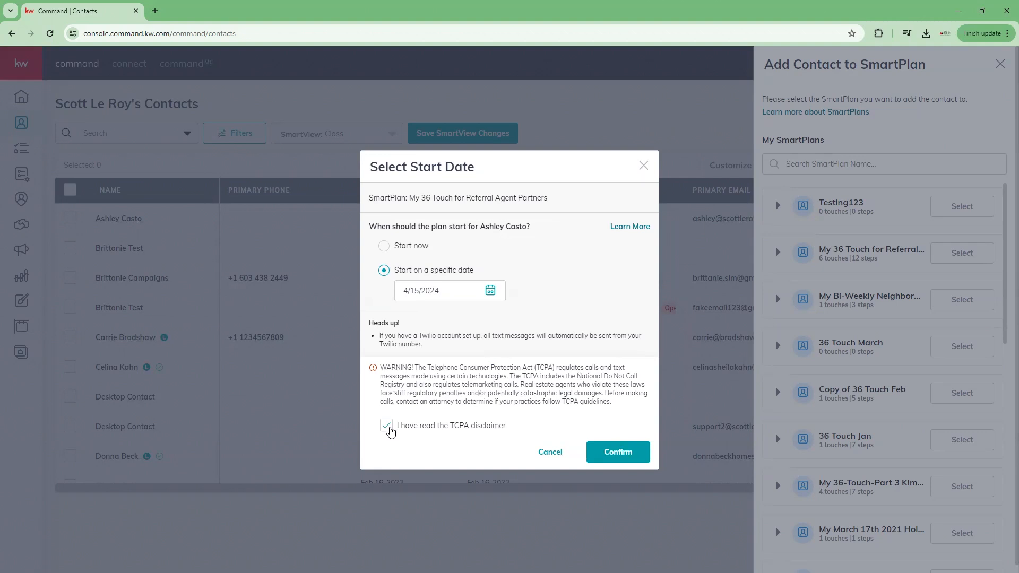
left_click(629, 458)
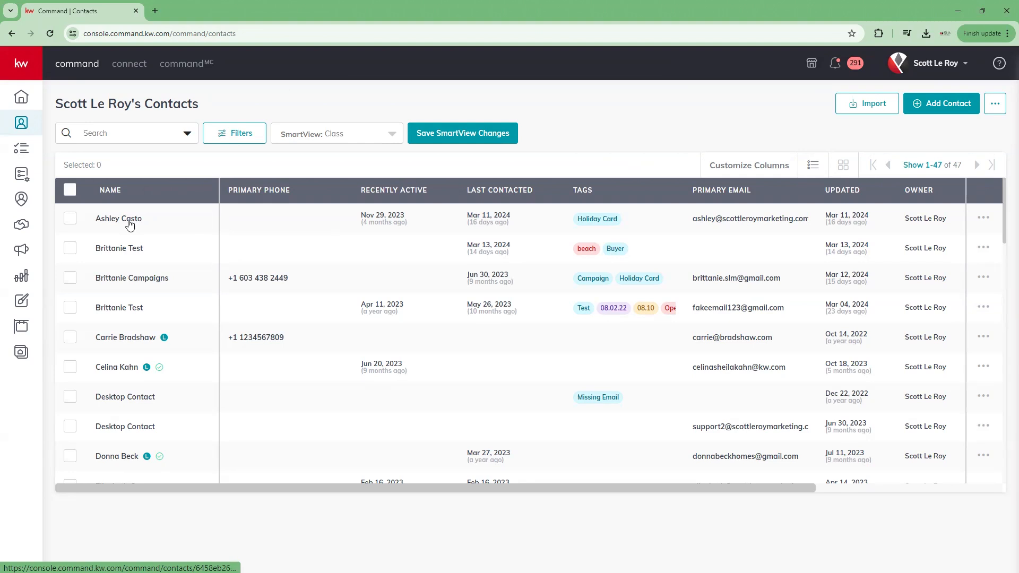
Step: Open the first contact's detail page from the contacts list
left_click(112, 227)
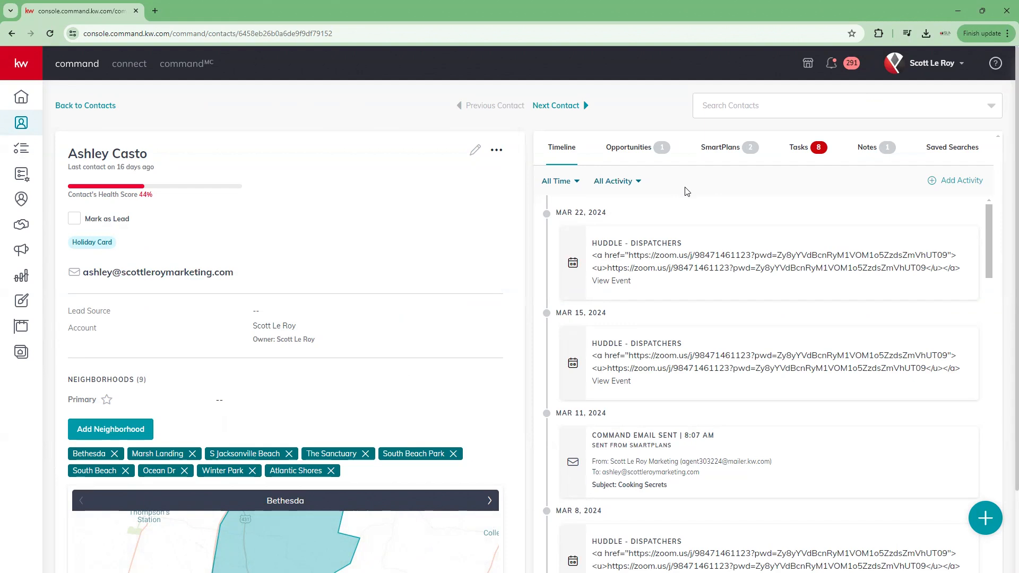
scroll(655, 294, "down", 6)
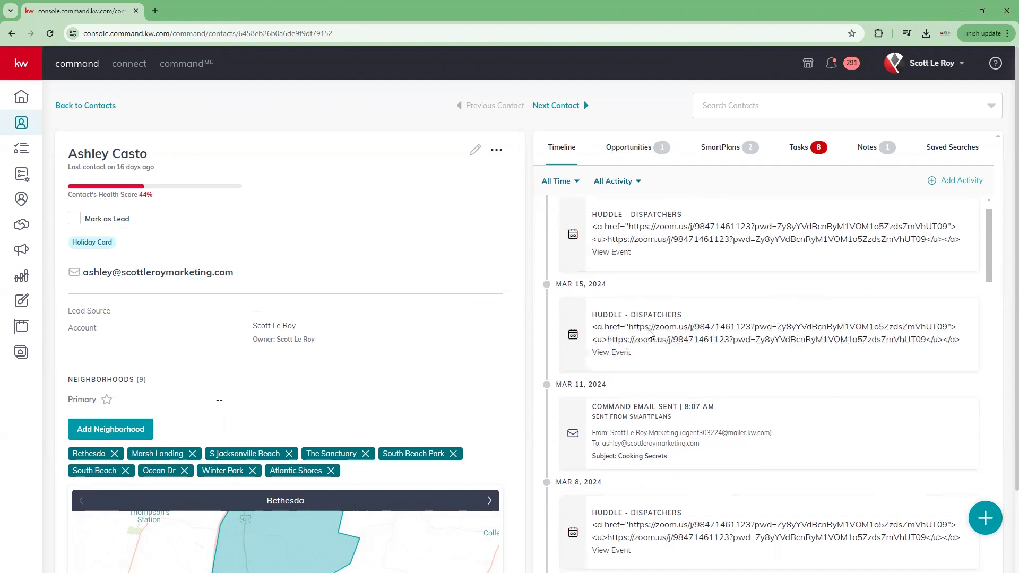
scroll(649, 337, "down", 7)
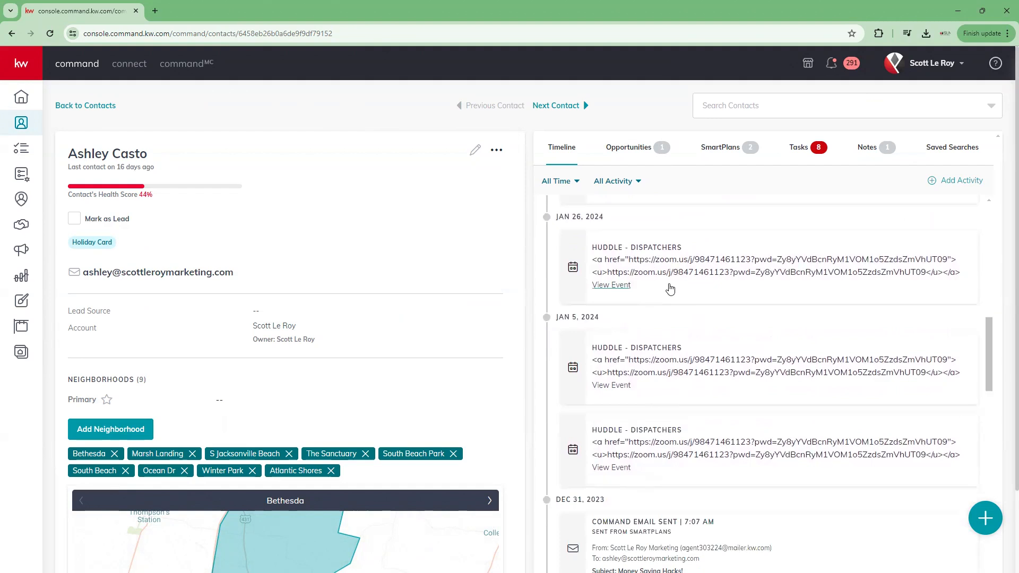
scroll(669, 288, "up", 12)
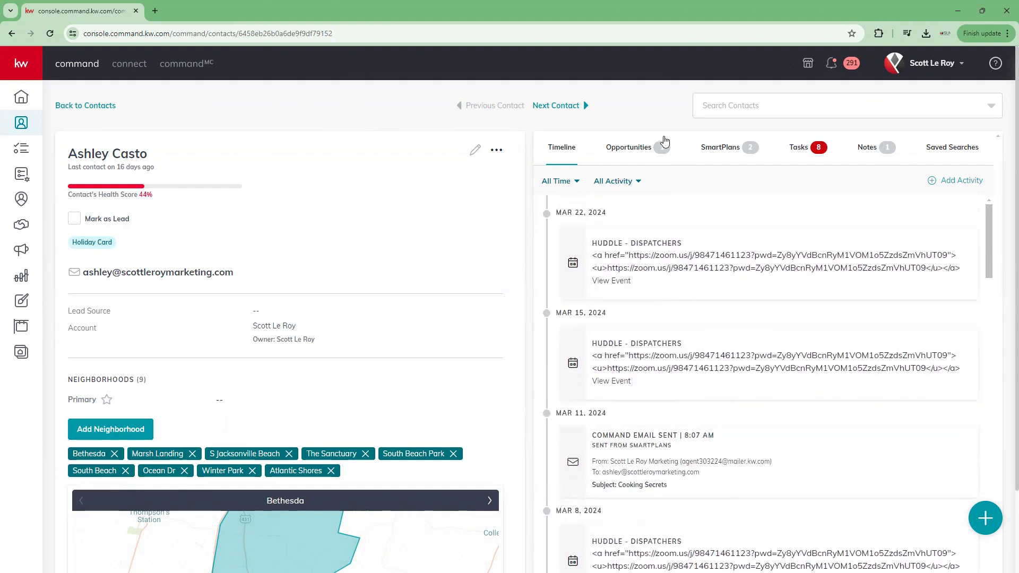
Step: Remove the contact from My 36 Touch for Referral Agent Partners, keeping only the 36 Touch plan
left_click(724, 148)
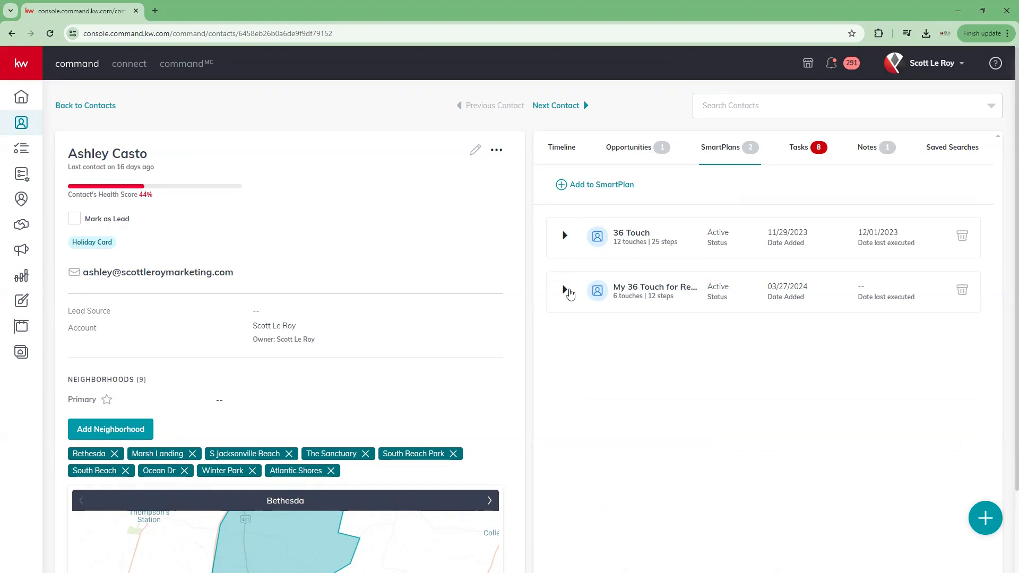
left_click(962, 289)
left_click(529, 350)
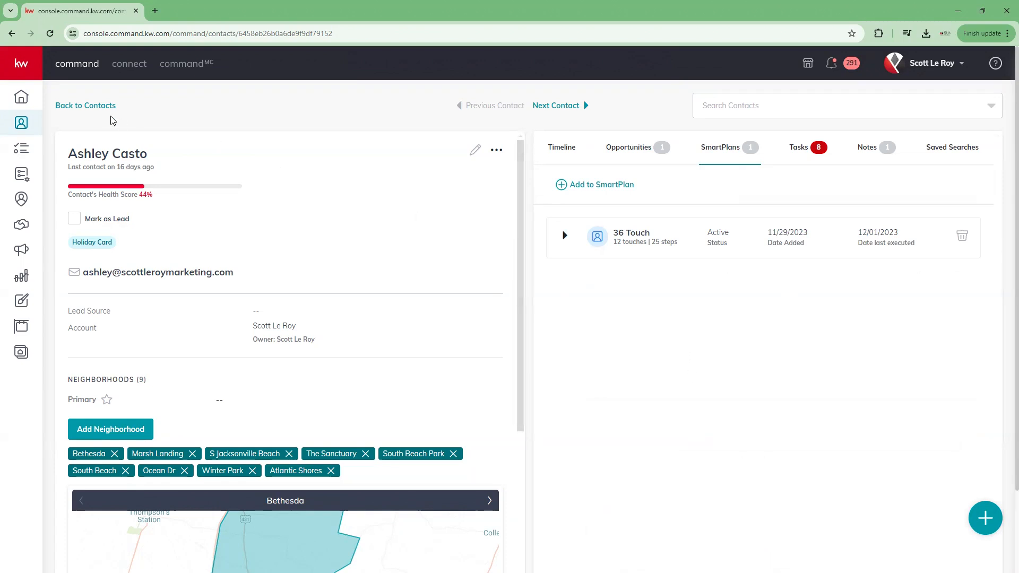
Step: Go back to the contacts list and open the Actions dropdown for the 47 selected contacts
left_click(94, 105)
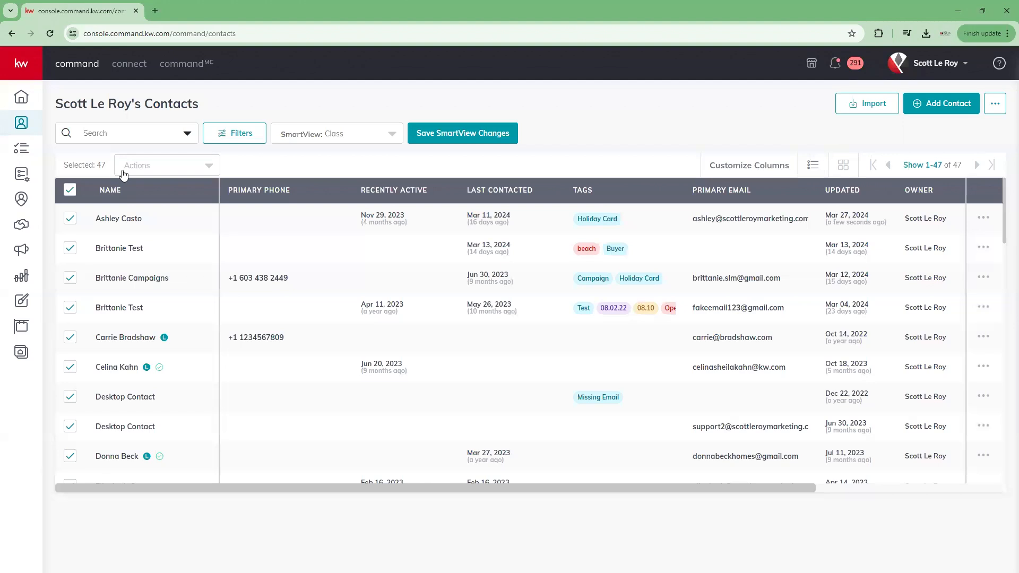
left_click(204, 172)
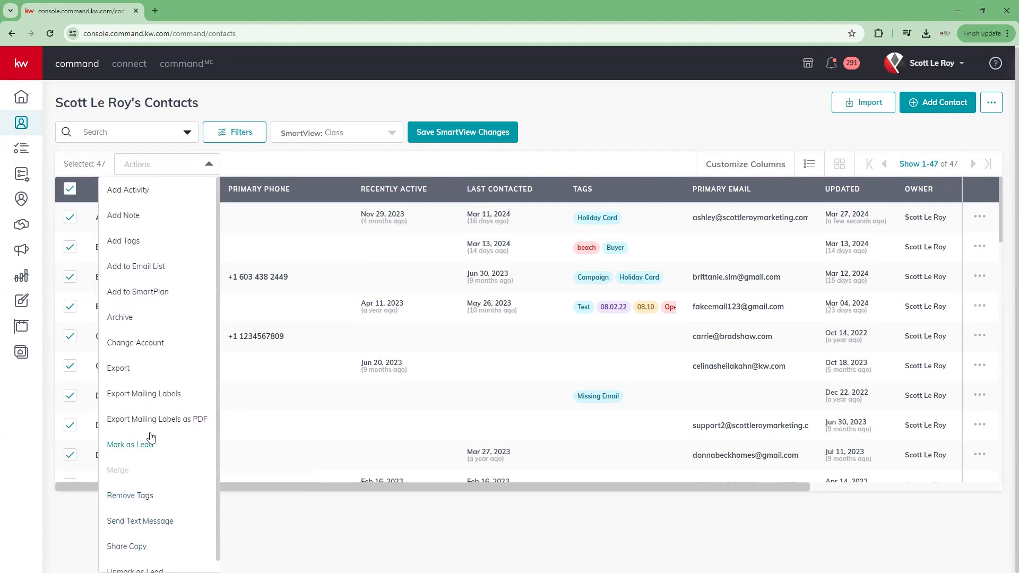
Step: Add the selected contacts to the Happy Holidays SmartPlan, bringing up the 10 missing-email warning
left_click(154, 293)
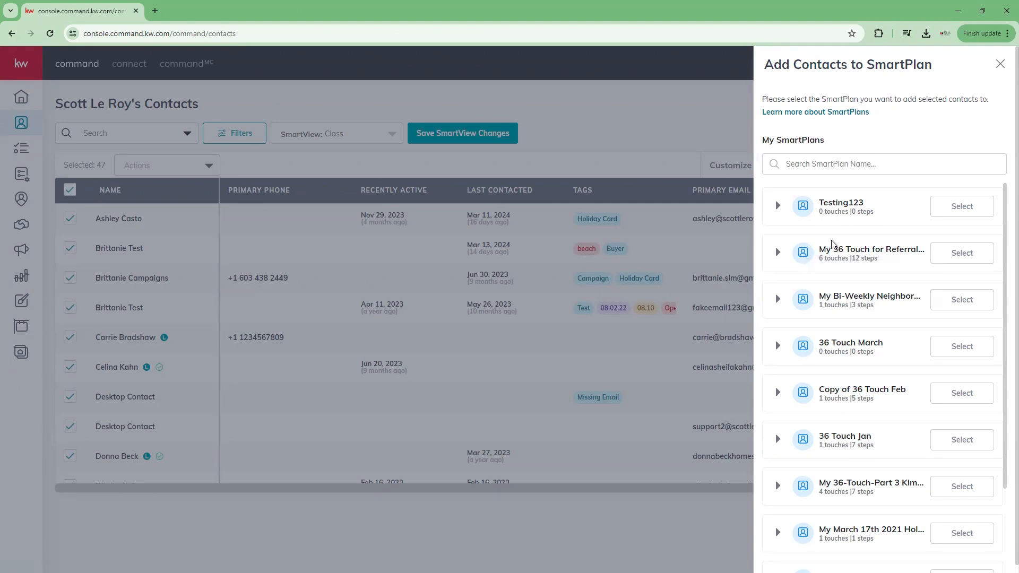
scroll(857, 378, "down", 5)
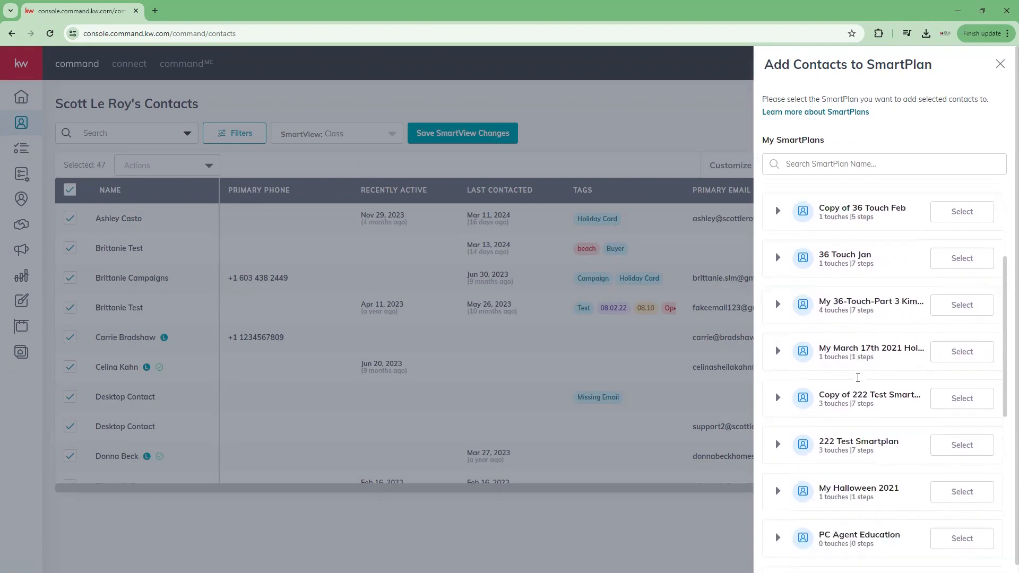
scroll(858, 377, "down", 2)
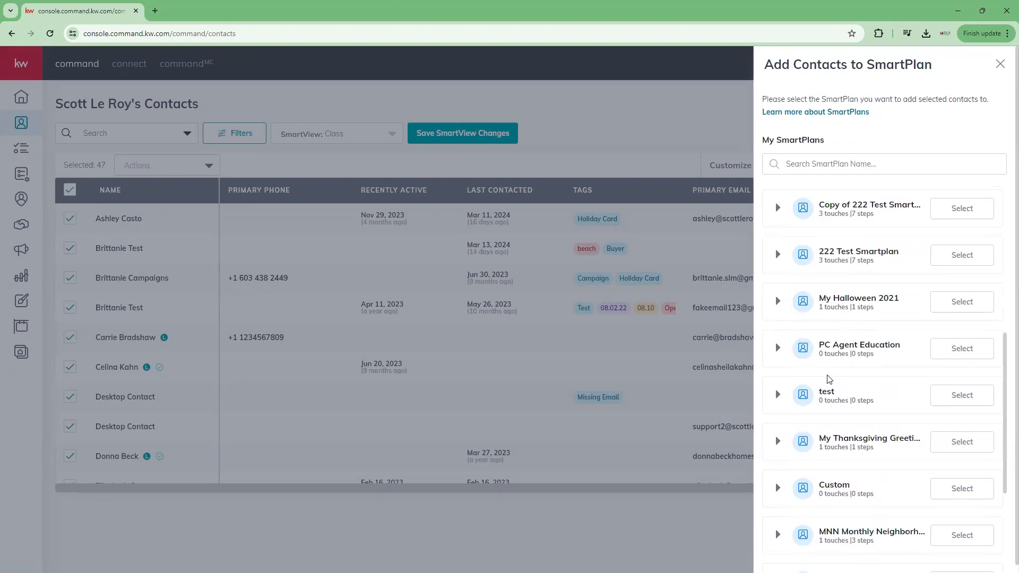
scroll(829, 377, "down", 3)
scroll(829, 377, "down", 5)
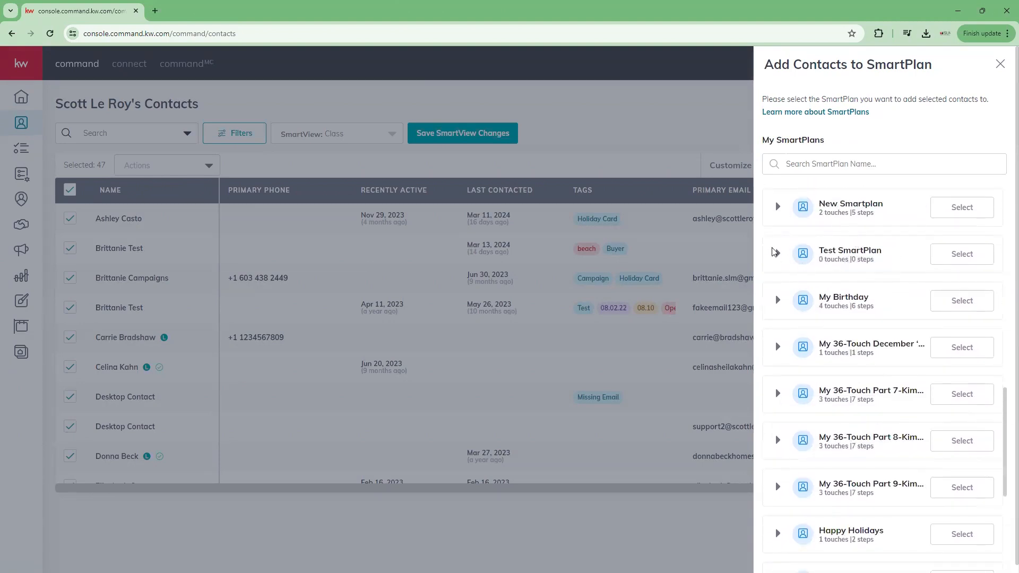
scroll(881, 441, "down", 2)
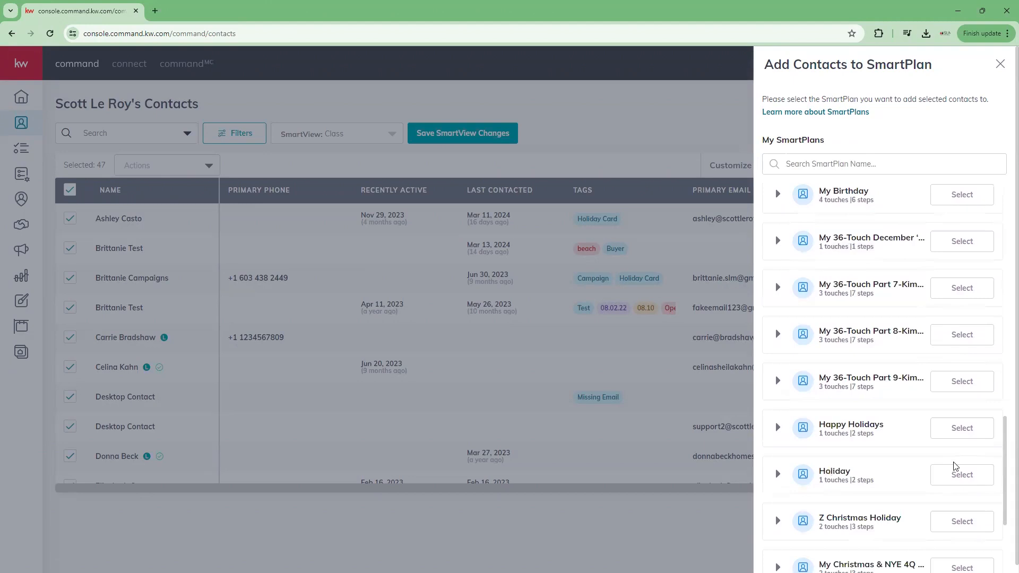
left_click(956, 430)
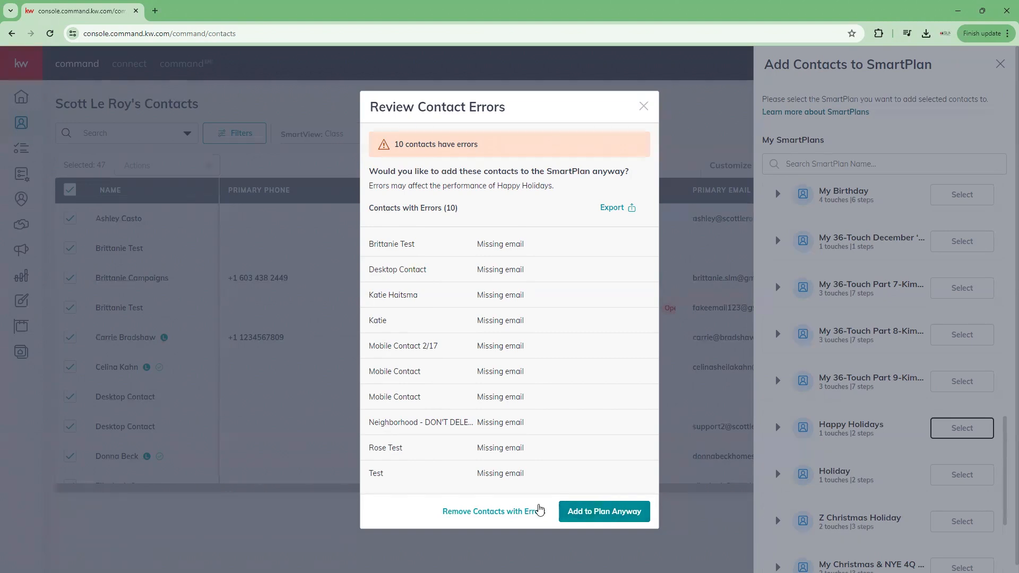
Step: Drop the 10 contacts missing email, set a stagger start of 6, then cancel the setup
left_click(519, 511)
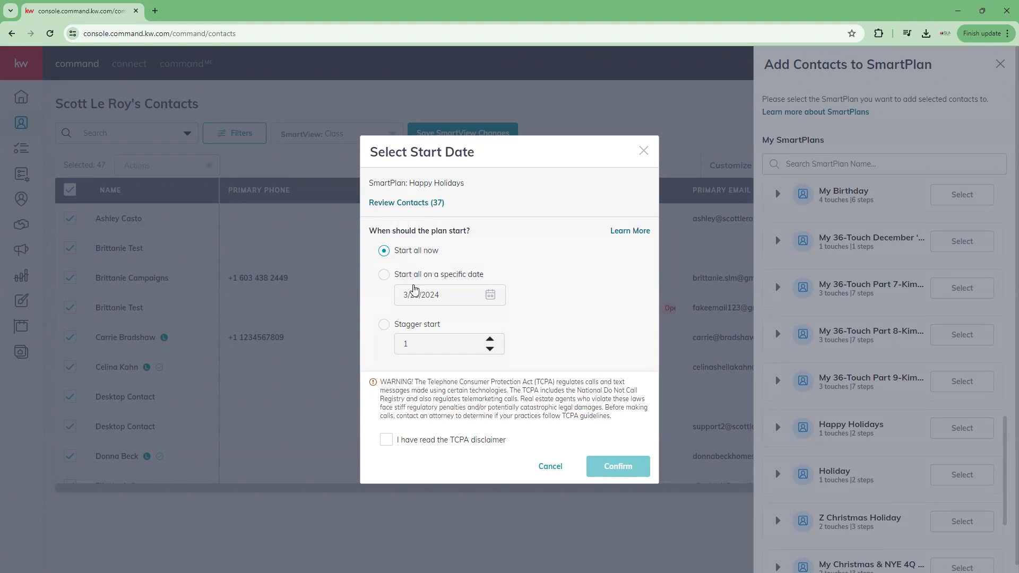
left_click(384, 325)
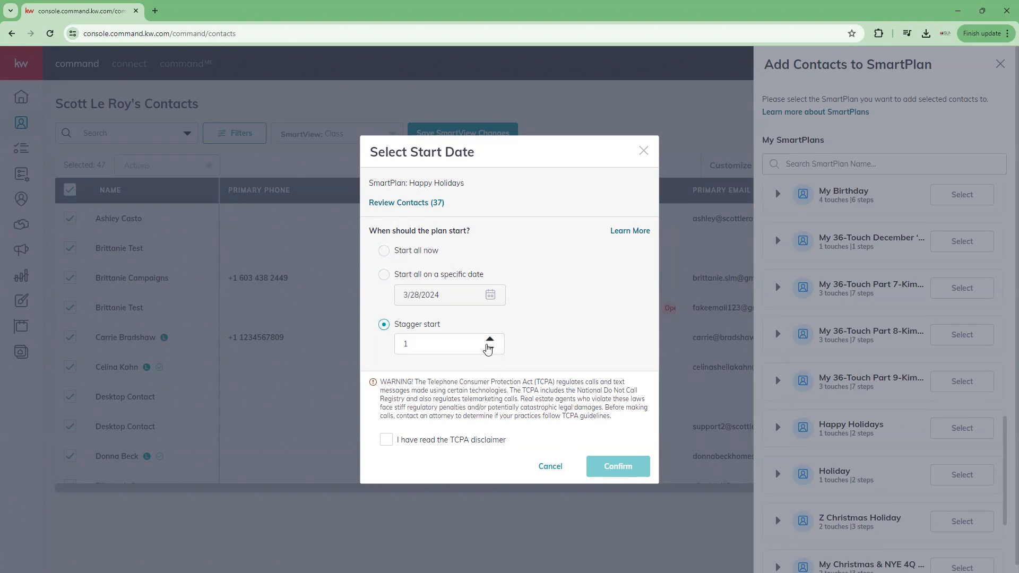
left_click_drag(403, 346, 441, 346)
type("6")
left_click(552, 469)
Step: Close the SmartPlan panel, deselect all contacts, and go to the SmartPlans page
left_click(1000, 64)
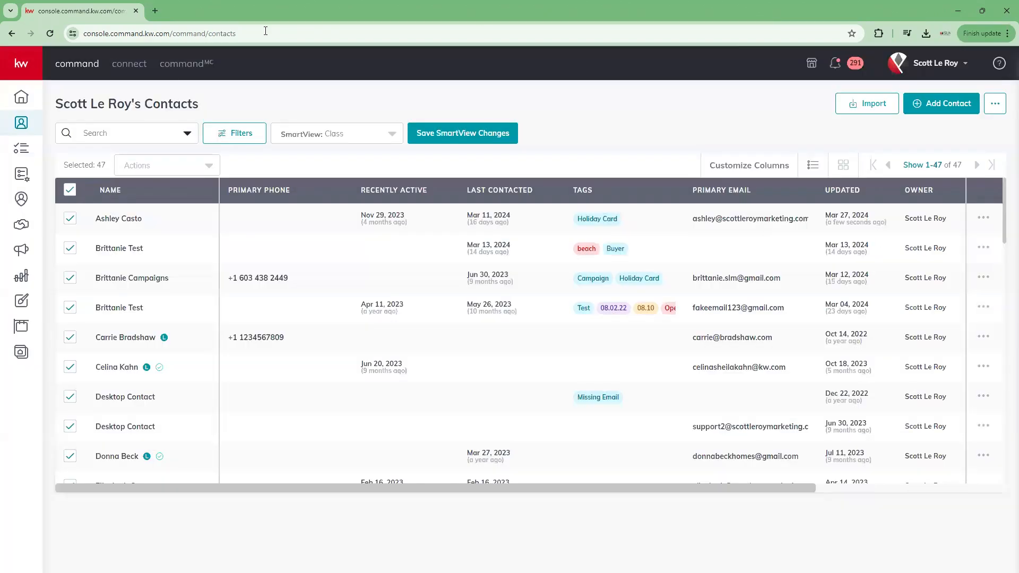
left_click(71, 191)
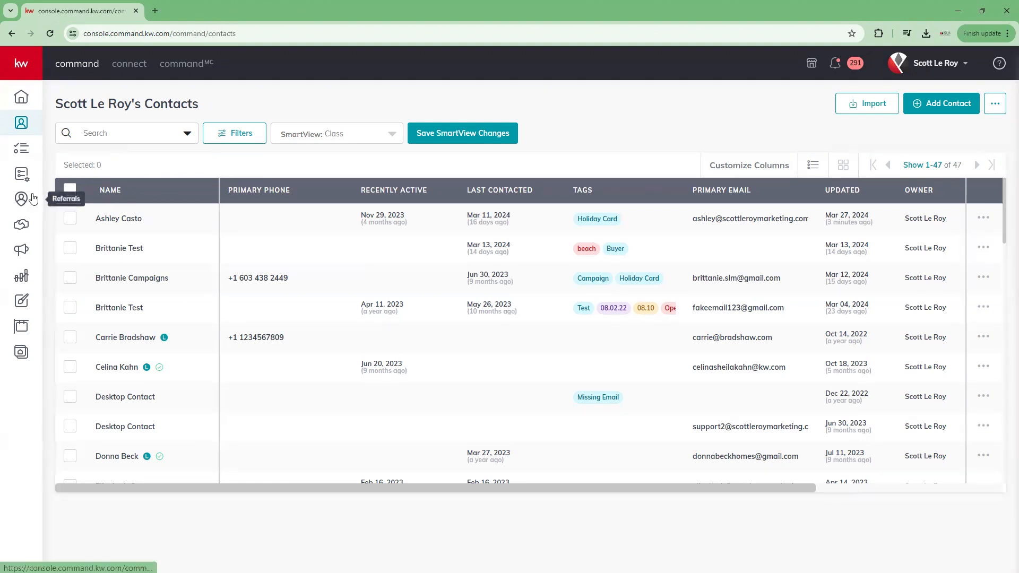
left_click(22, 178)
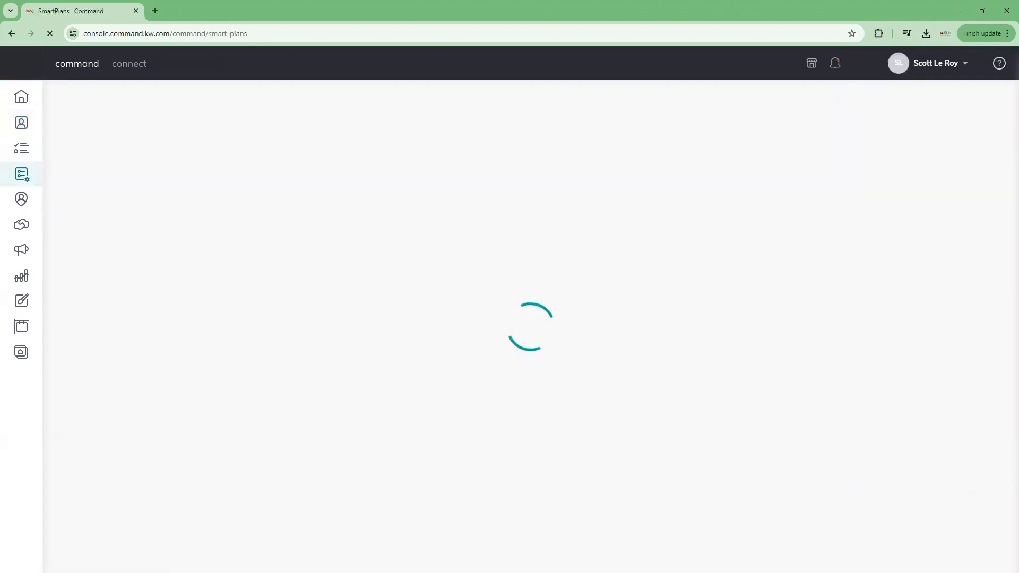
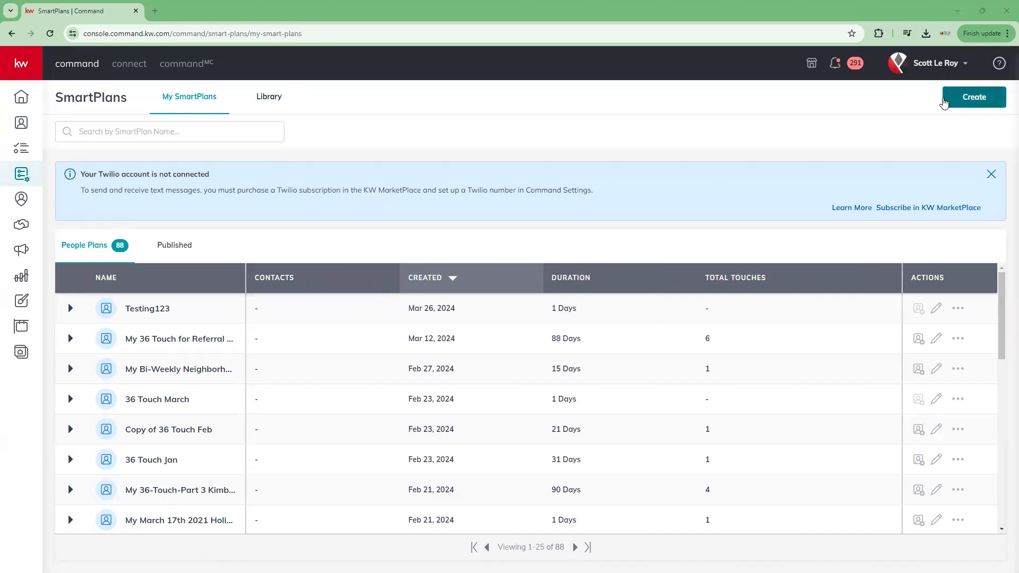
Step: Start a new SmartPlan from My SmartPlans and enter the name 'Test 3.27'
left_click(975, 99)
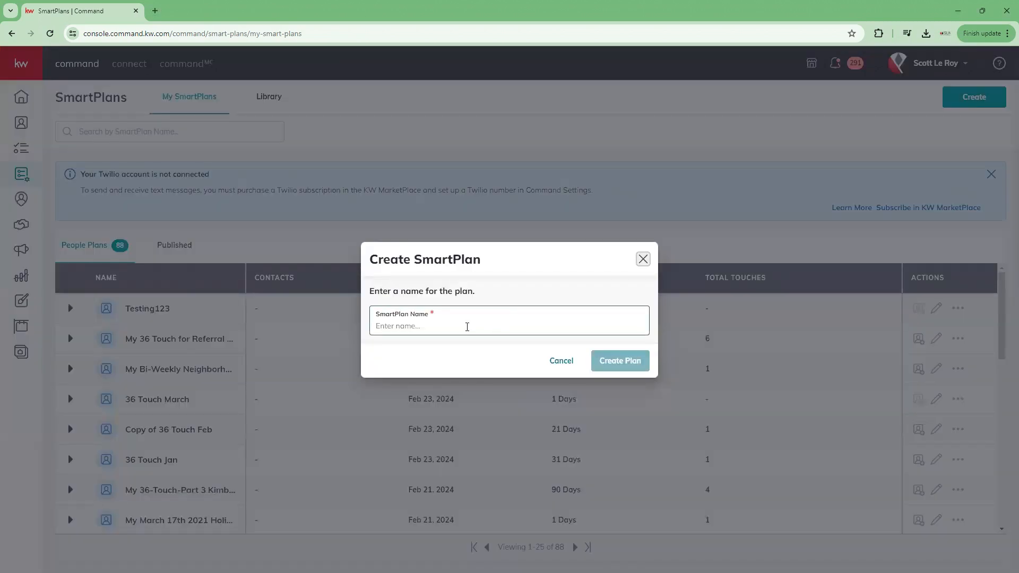
left_click(474, 326)
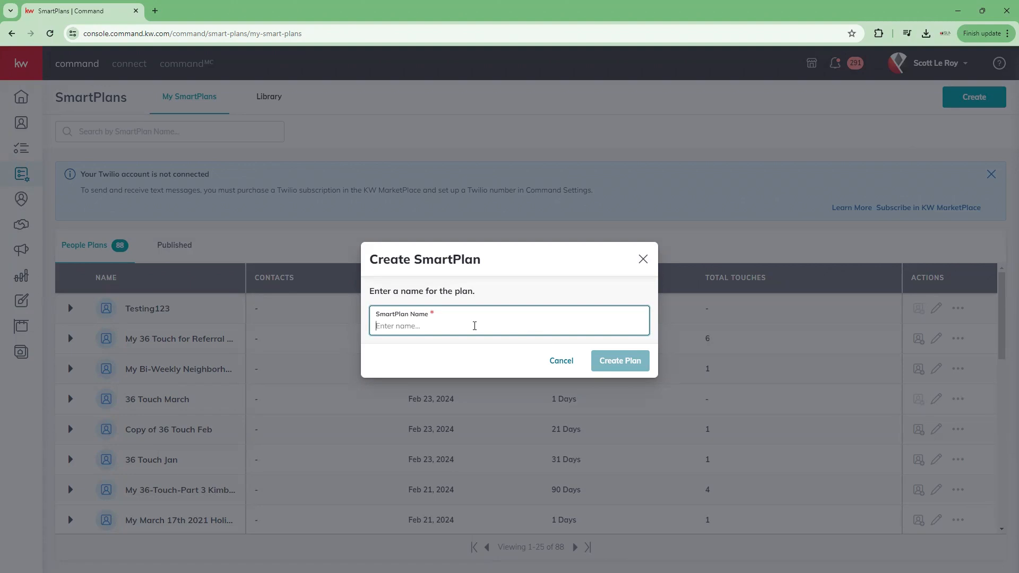
type("Test")
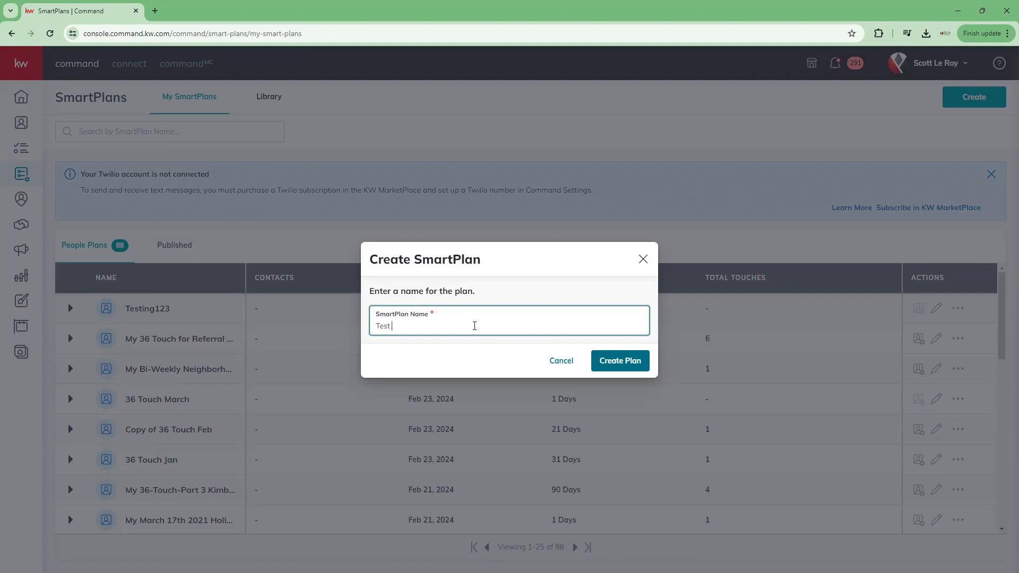
type("3.27")
Step: Create the Test 3.27 plan and expand Tips & Rules to review the step limits
left_click(622, 364)
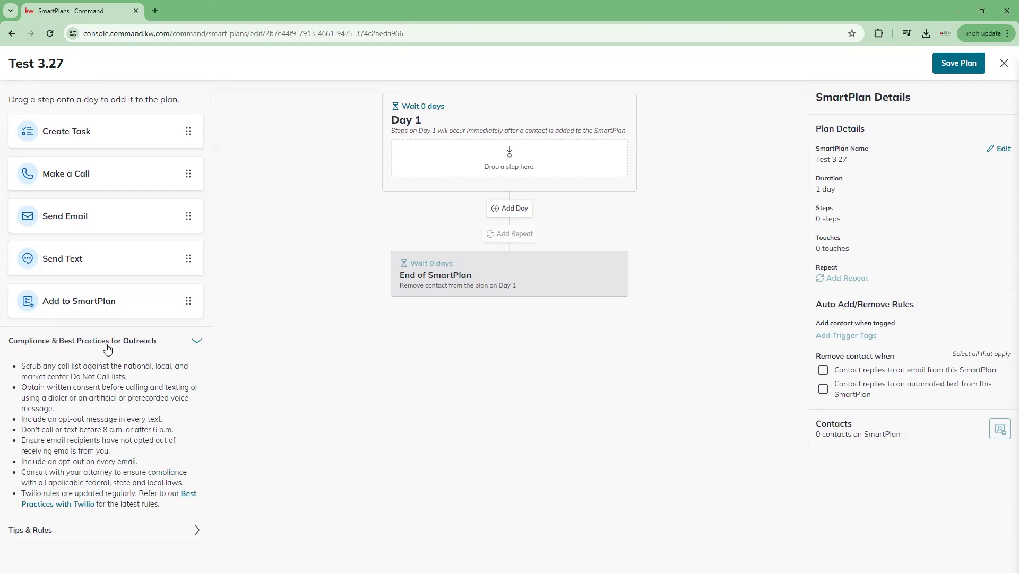
left_click(34, 530)
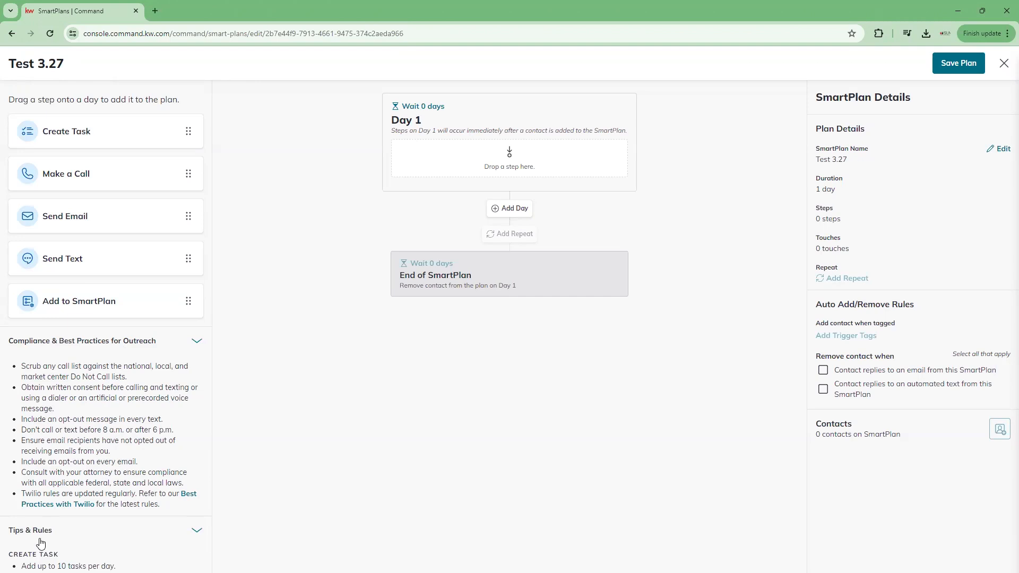
scroll(63, 528, "down", 5)
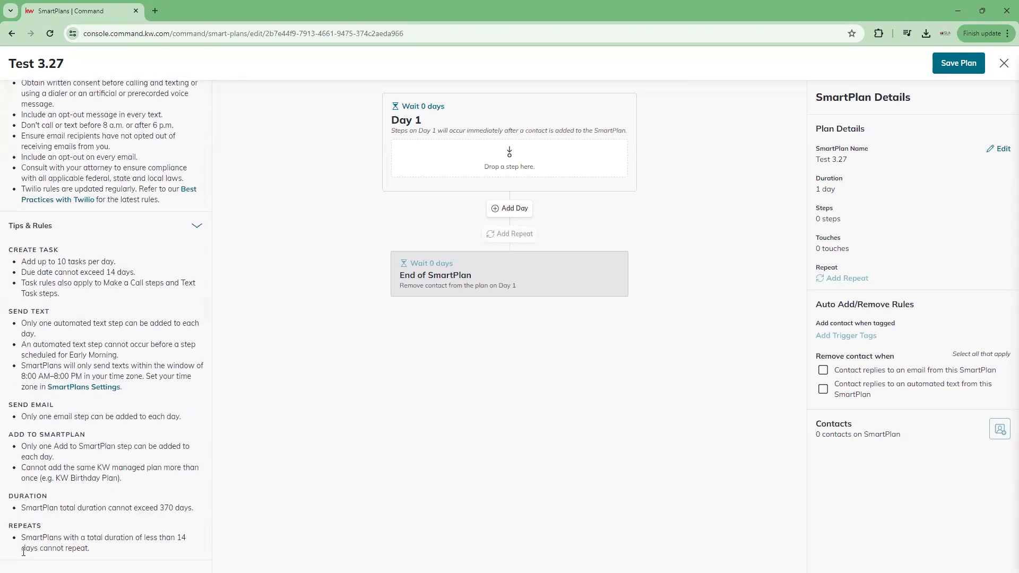
scroll(76, 502, "up", 1)
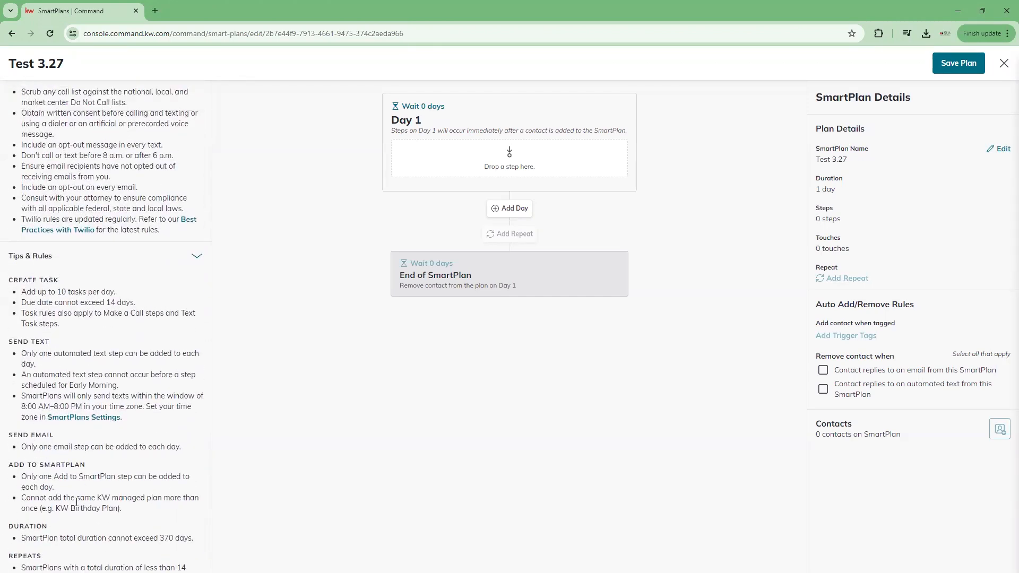
scroll(76, 502, "up", 5)
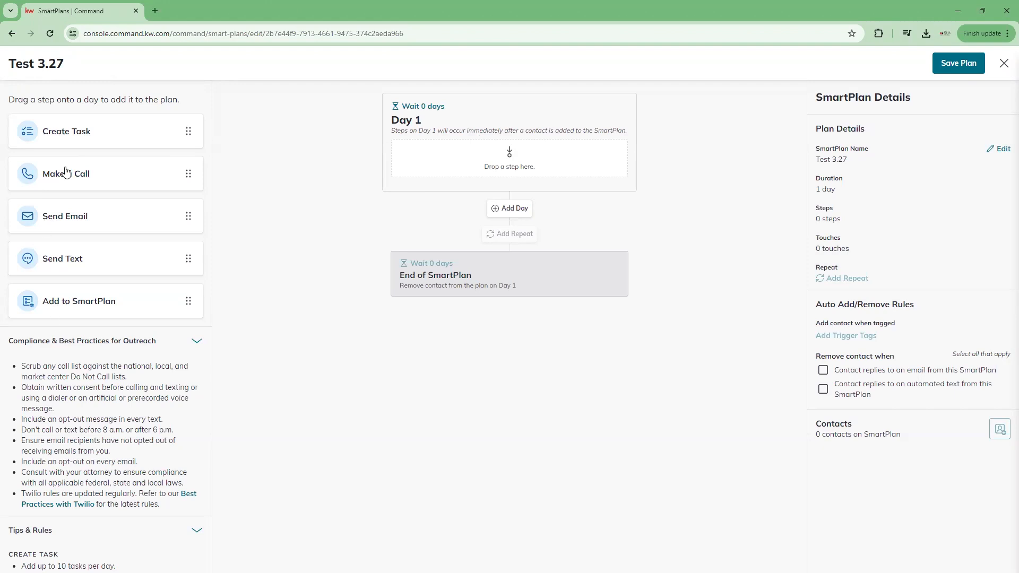
Step: Add a Simple Send Email step to Day 1 with subject 'Test Copy Here'
left_click_drag(77, 218, 490, 154)
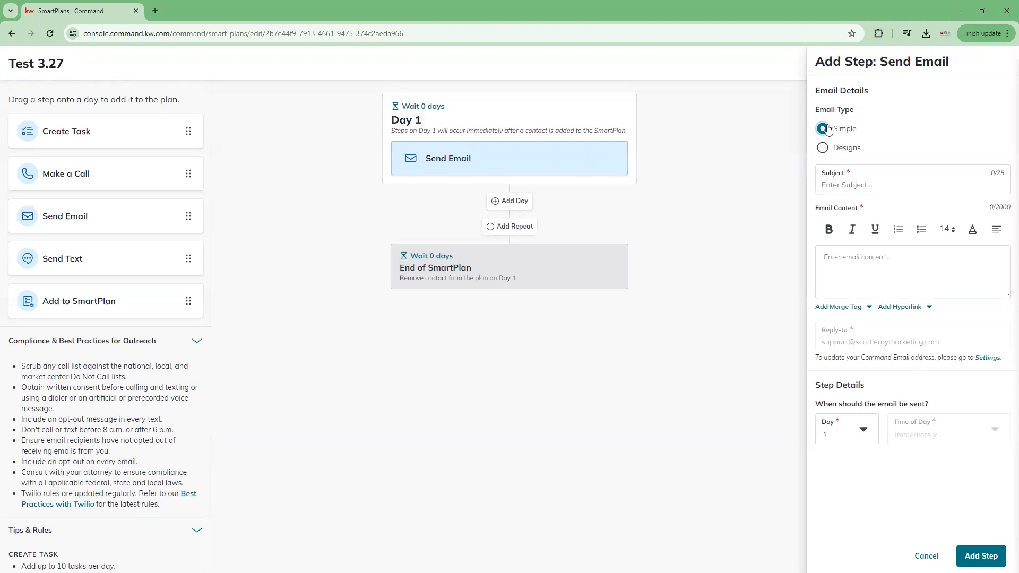
left_click(821, 147)
left_click(822, 129)
left_click(836, 265)
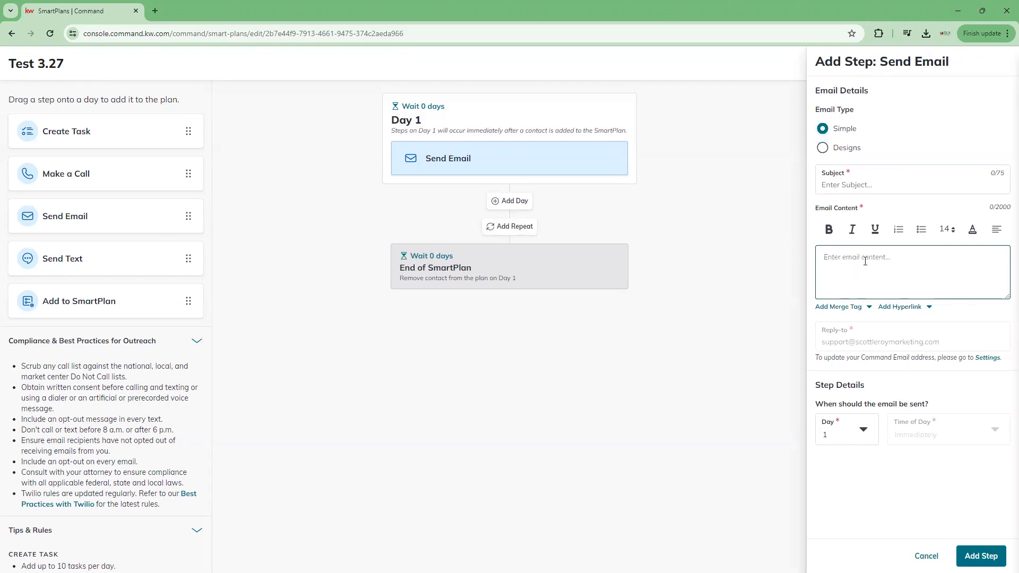
left_click(861, 186)
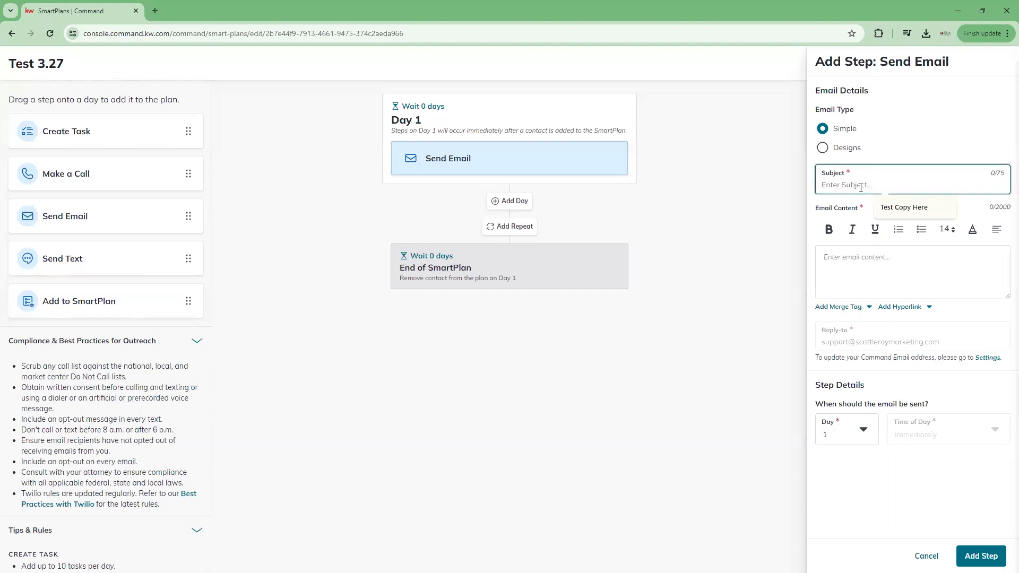
left_click(904, 208)
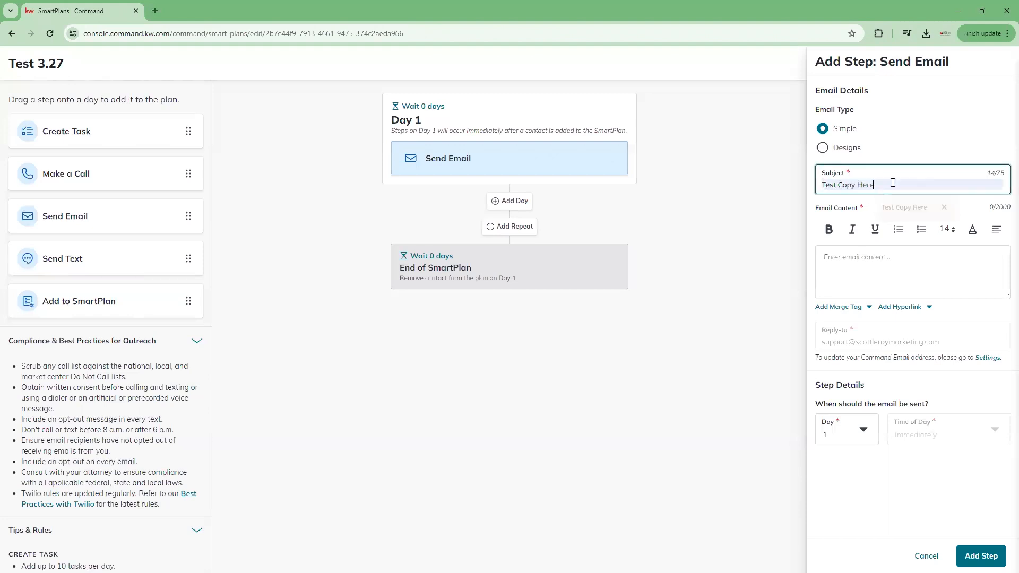
Step: Write the email body 'Happy Easter!', keep it on Day 1, and add the step
left_click(885, 270)
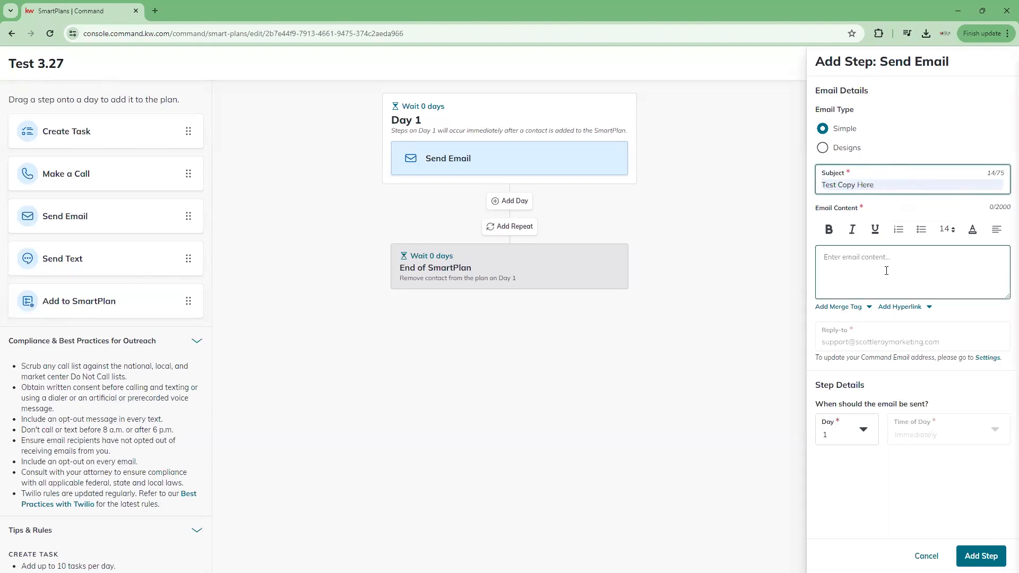
type("Happy Easter!")
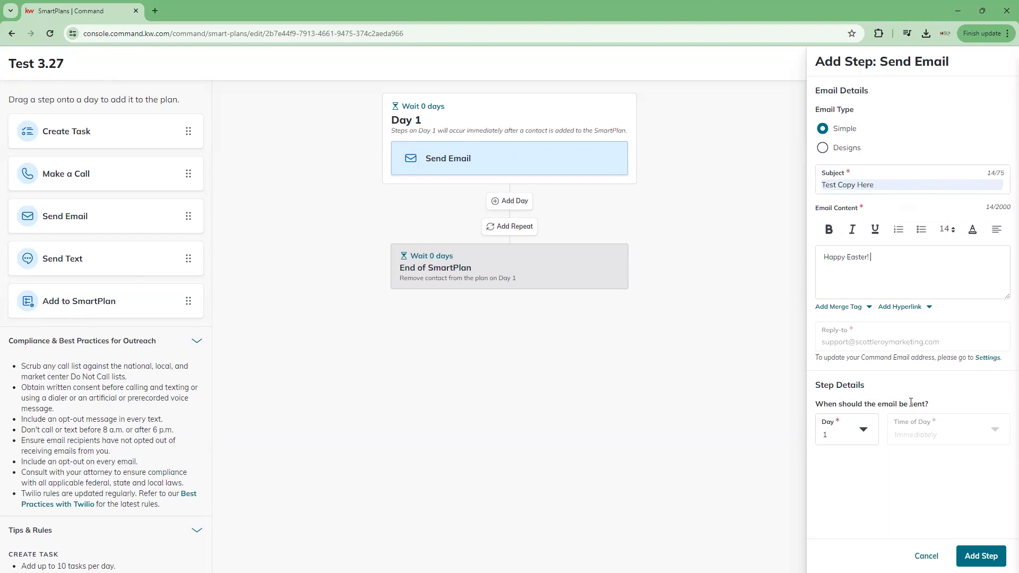
left_click(861, 429)
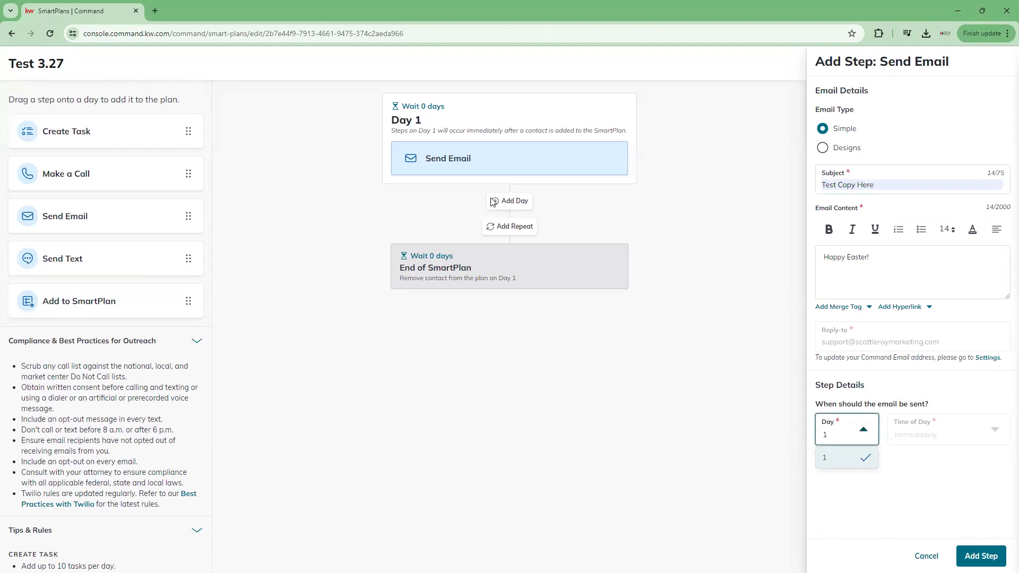
left_click(862, 457)
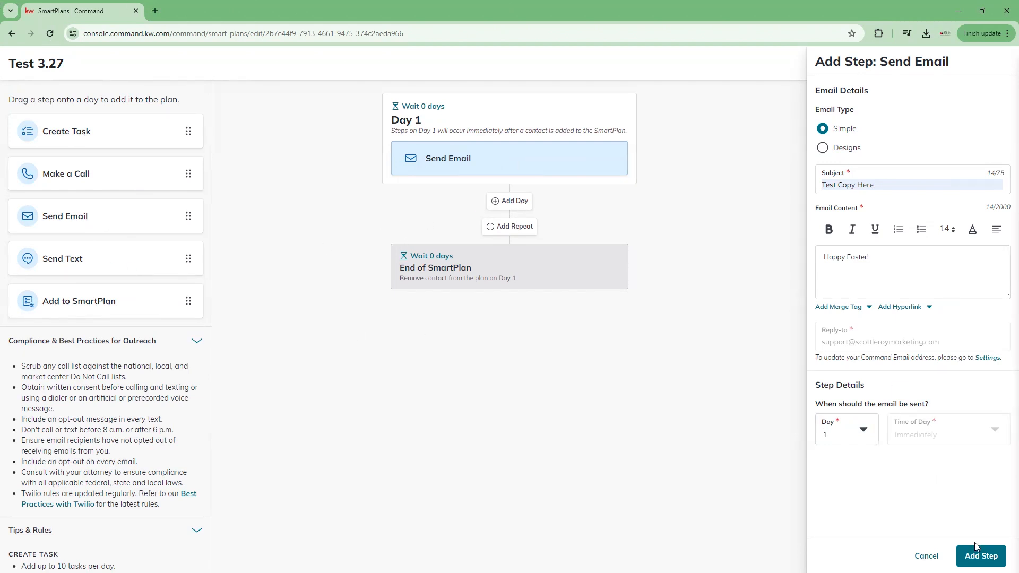
left_click(980, 554)
Step: Add Day 2 to the plan and place a Send Text step on it
left_click_drag(57, 260, 487, 196)
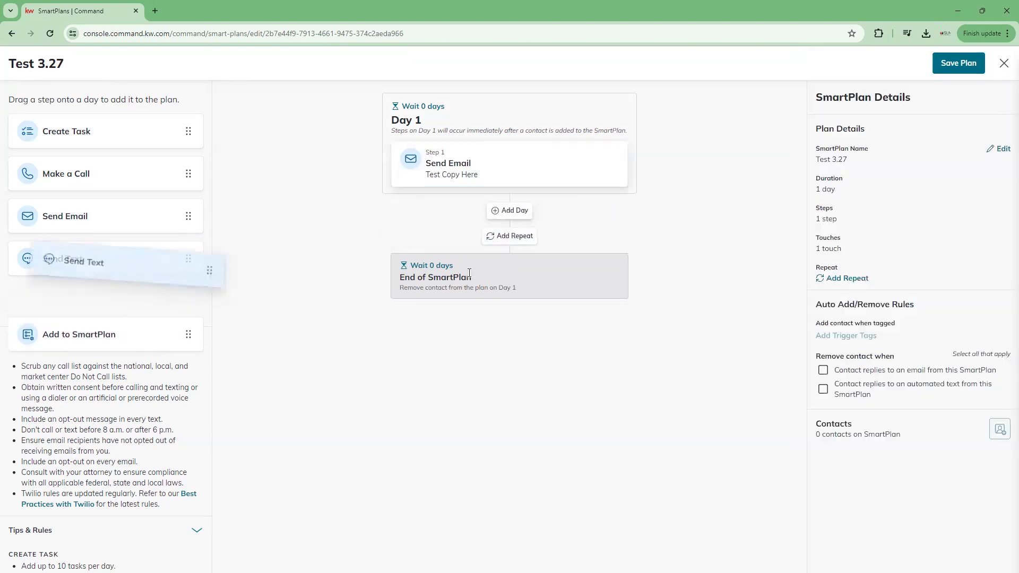
left_click(514, 210)
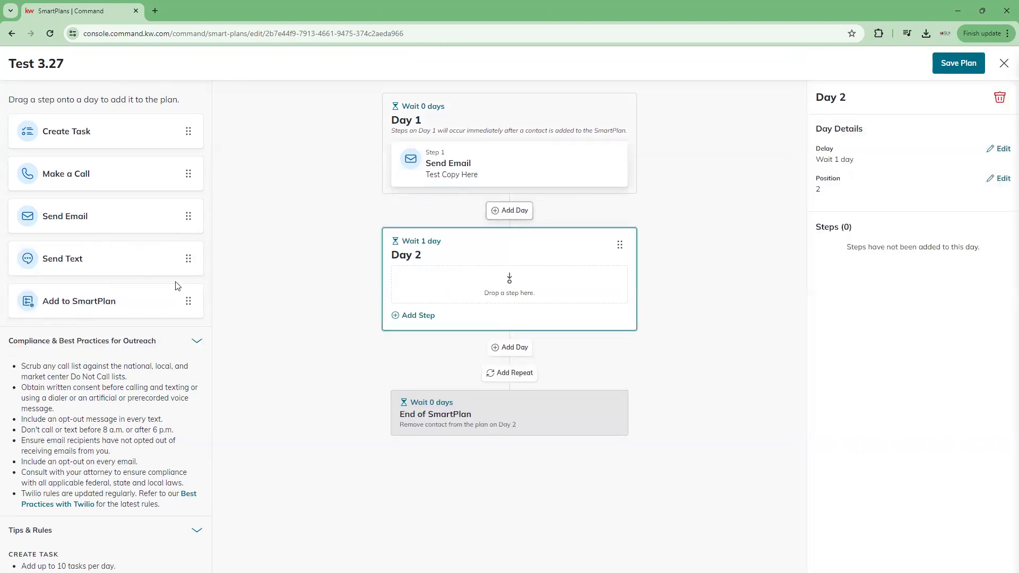
left_click_drag(137, 266, 524, 261)
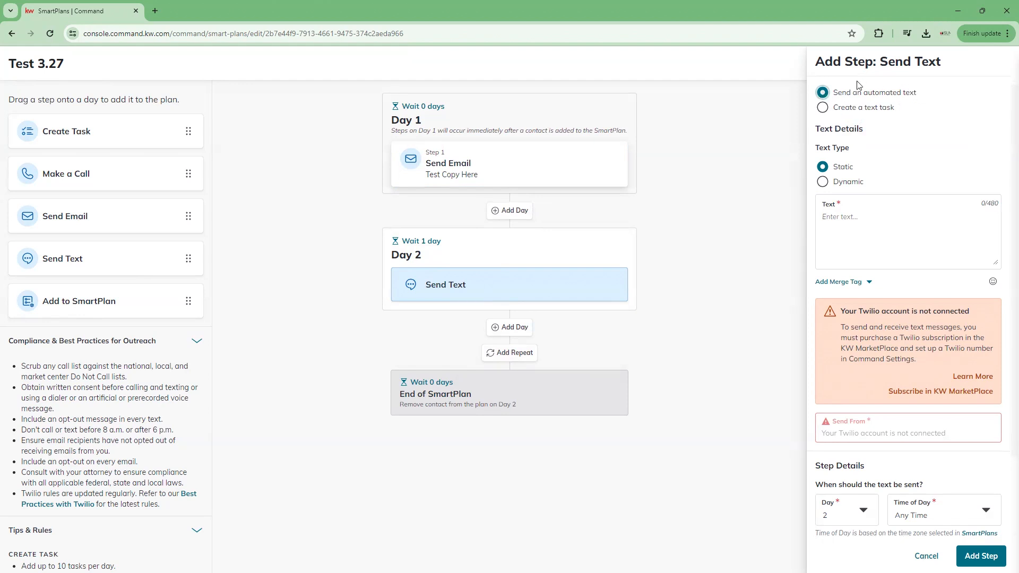
Step: Enter the message 'Happy Easter, hope to see you soon.' and make it a text task
left_click(842, 220)
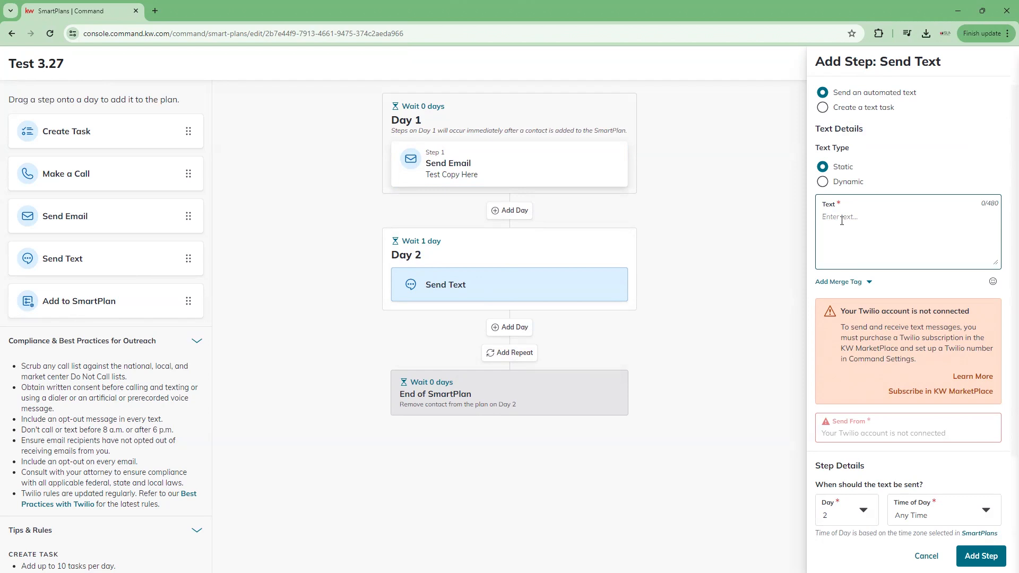
type("Hoppy Easter, hope to see you soon.")
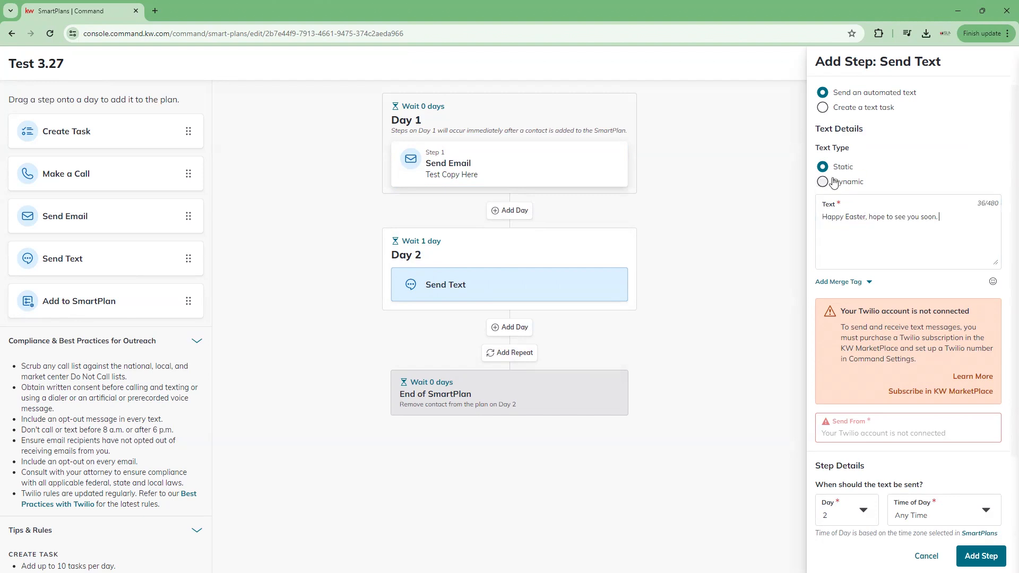
left_click(826, 110)
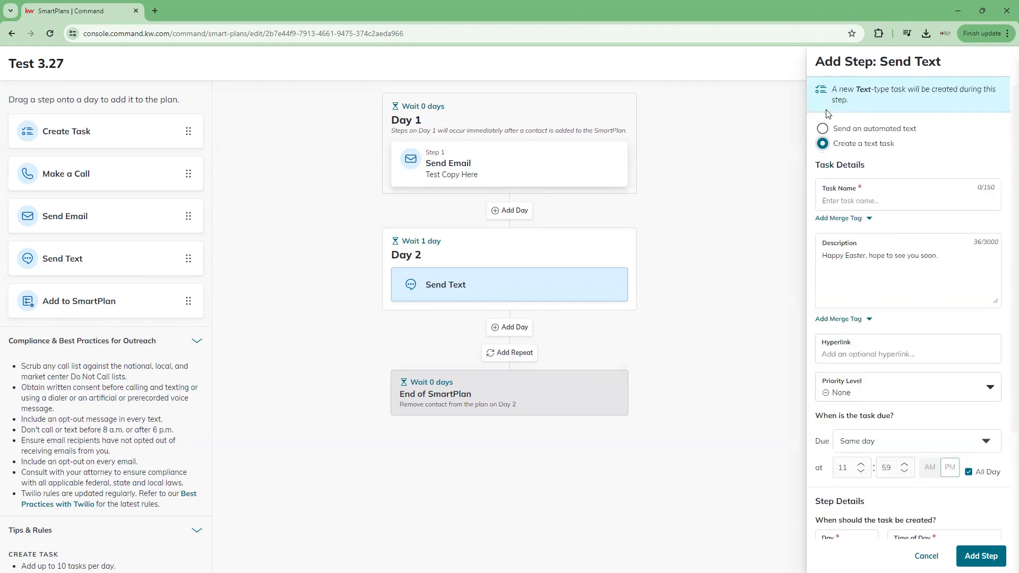
Step: Name the text task 'Text Contact' and set its priority to High
left_click(896, 201)
type("Text")
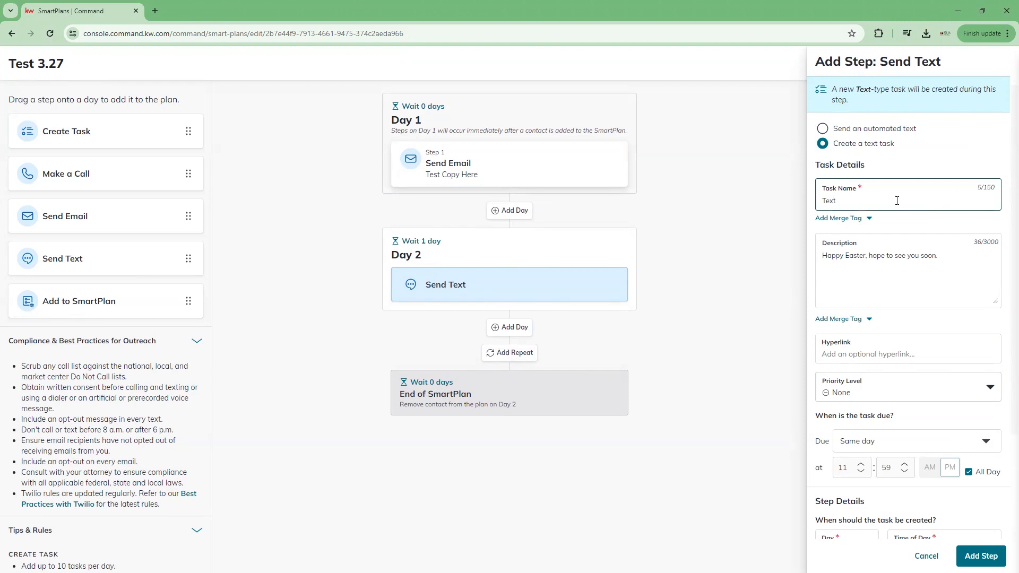
type("Contact")
left_click(949, 269)
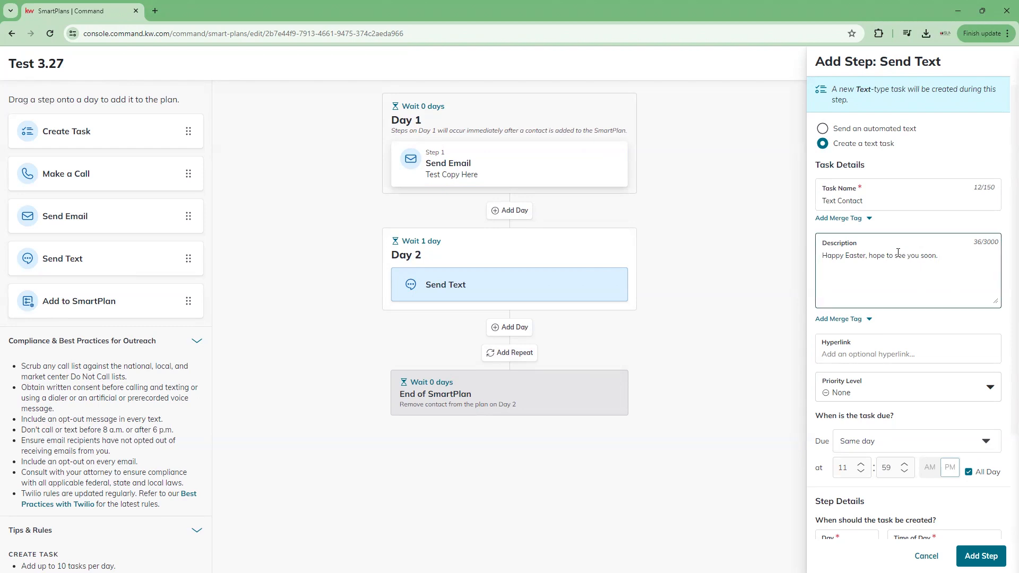
left_click(850, 141)
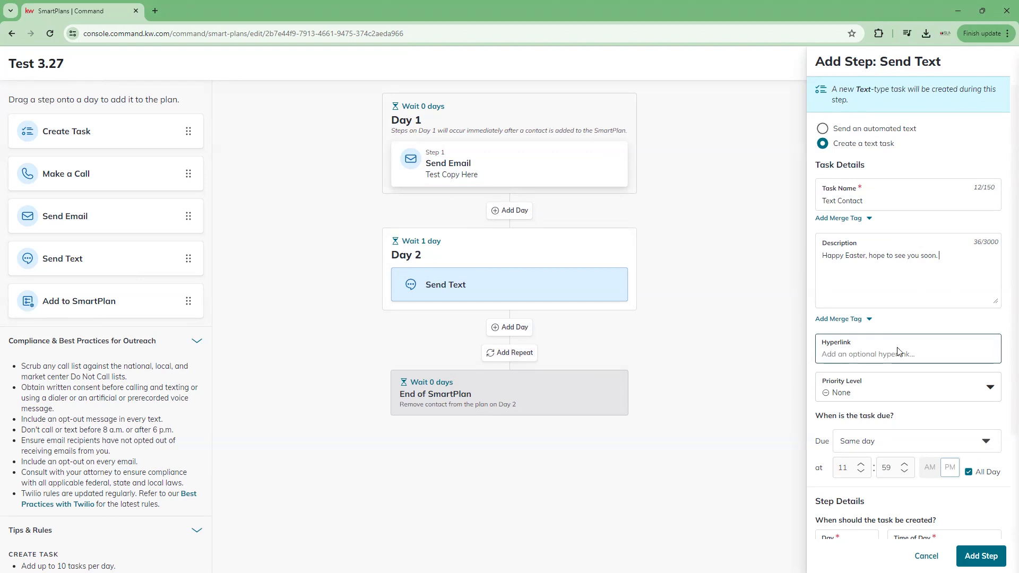
left_click(869, 353)
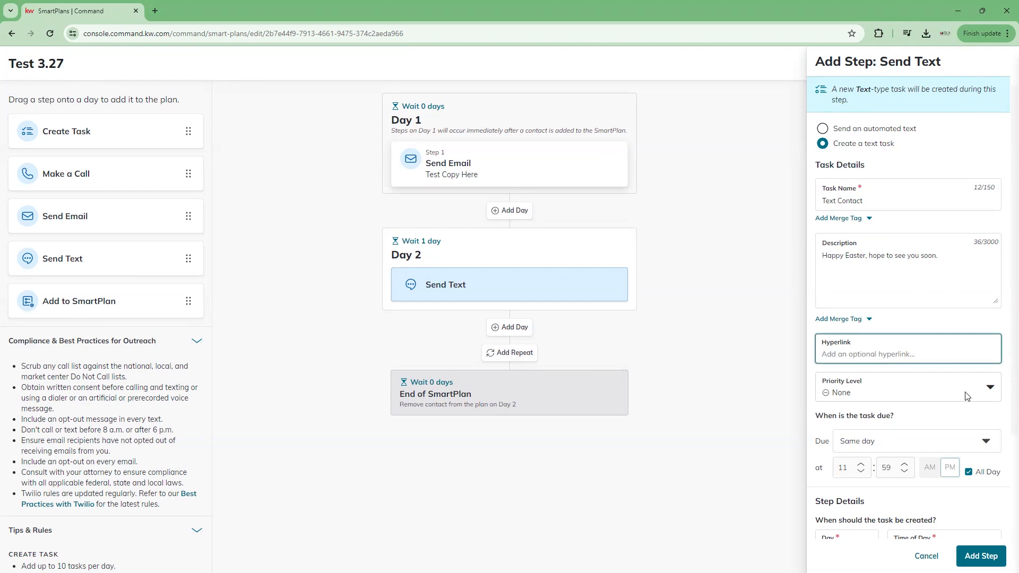
left_click(988, 390)
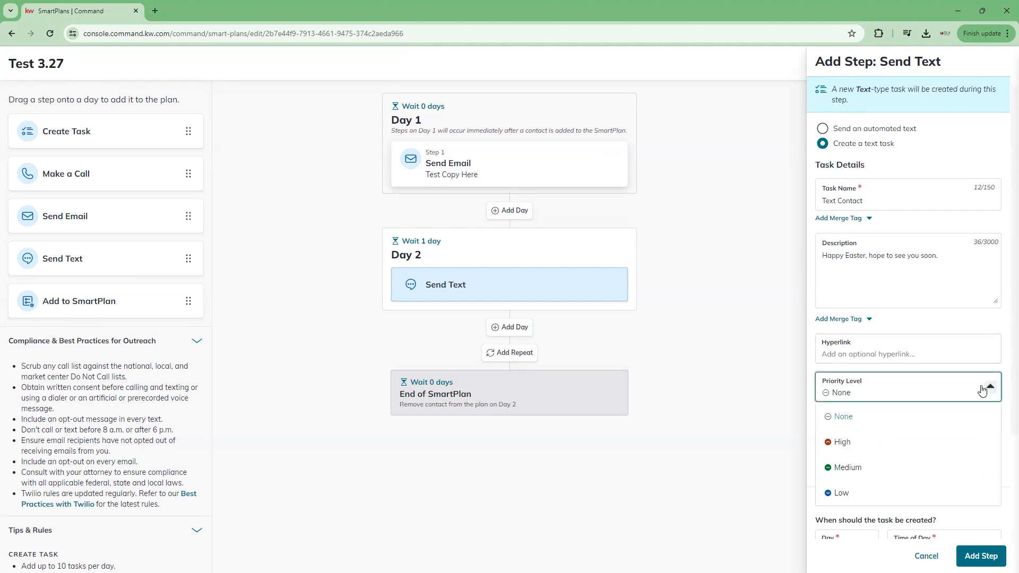
left_click(836, 447)
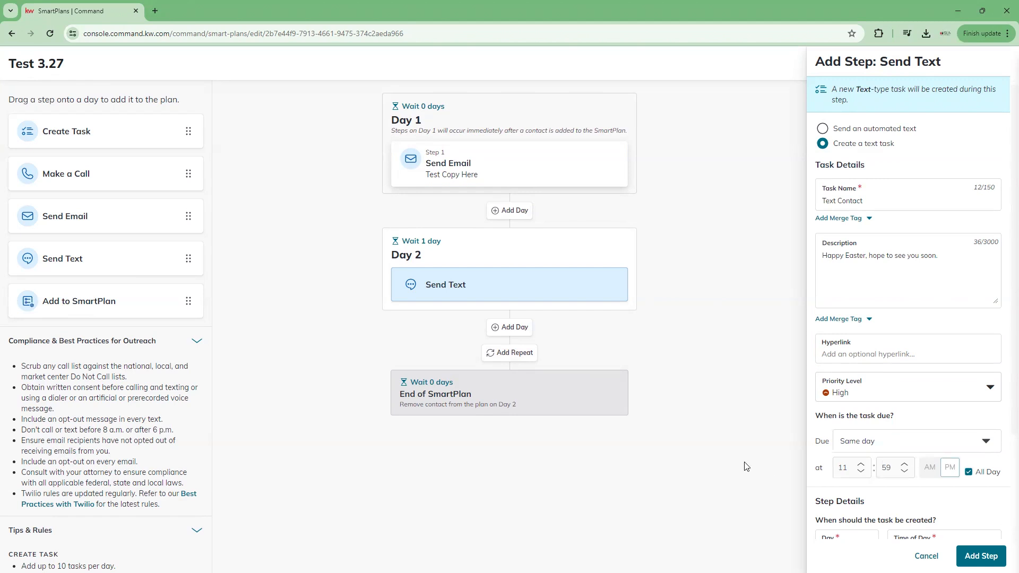
Step: Keep the task on Day 2, schedule it for Morning (8:00 AM–12:00 PM), and add it
scroll(897, 473, "down", 2)
scroll(897, 473, "down", 1)
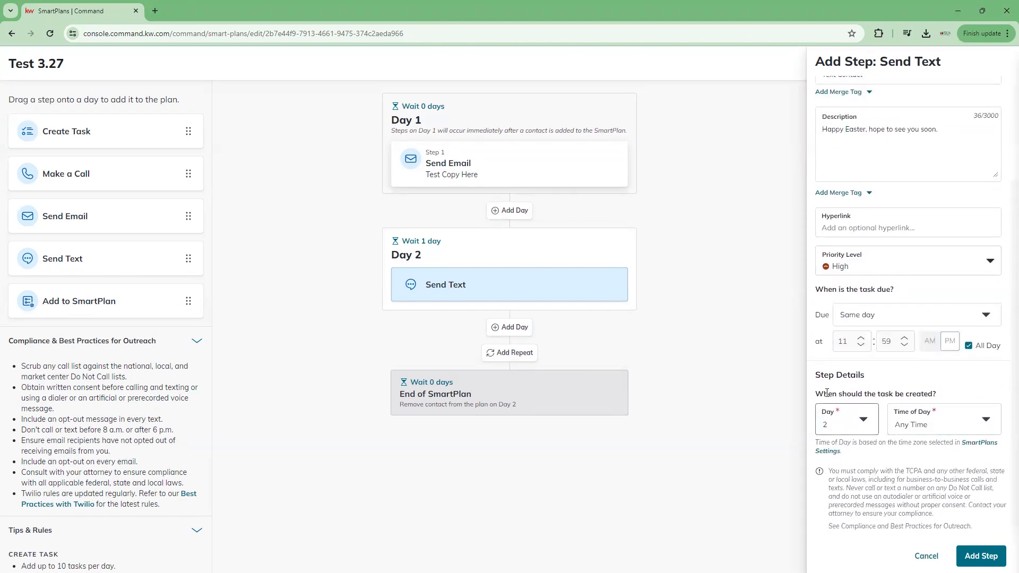
left_click_drag(816, 397, 956, 392)
left_click(955, 392)
left_click(849, 423)
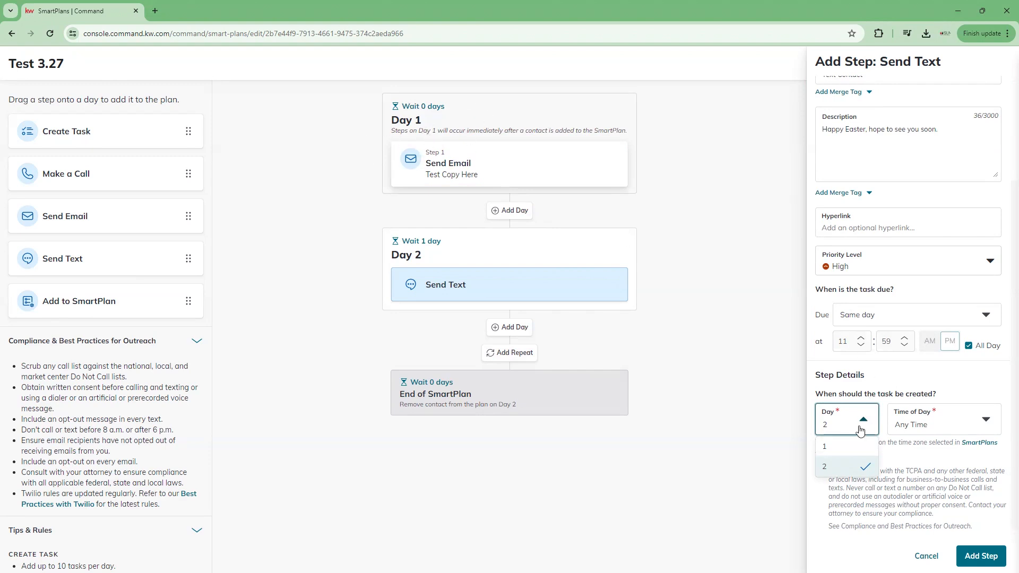
left_click(851, 468)
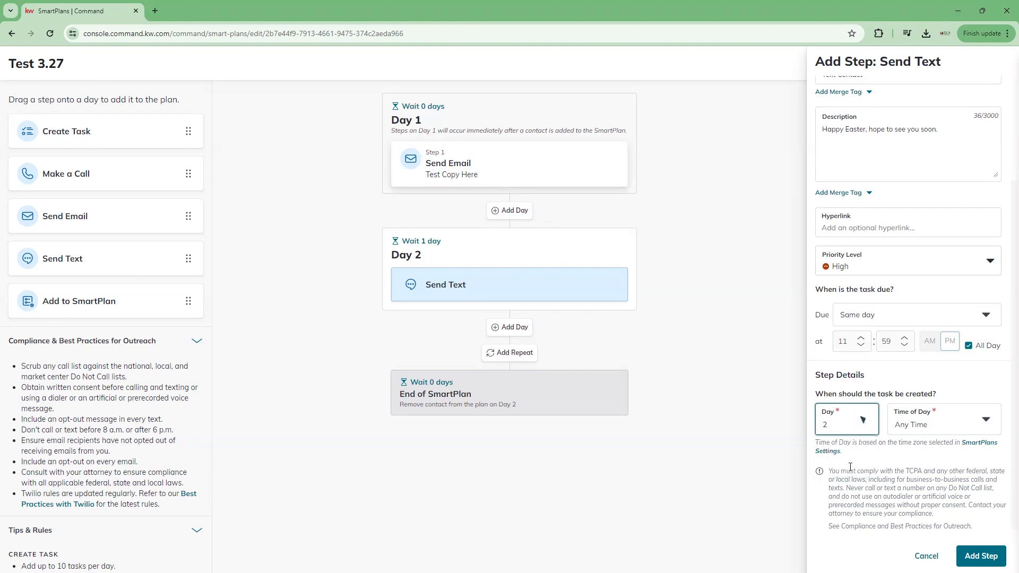
left_click(867, 420)
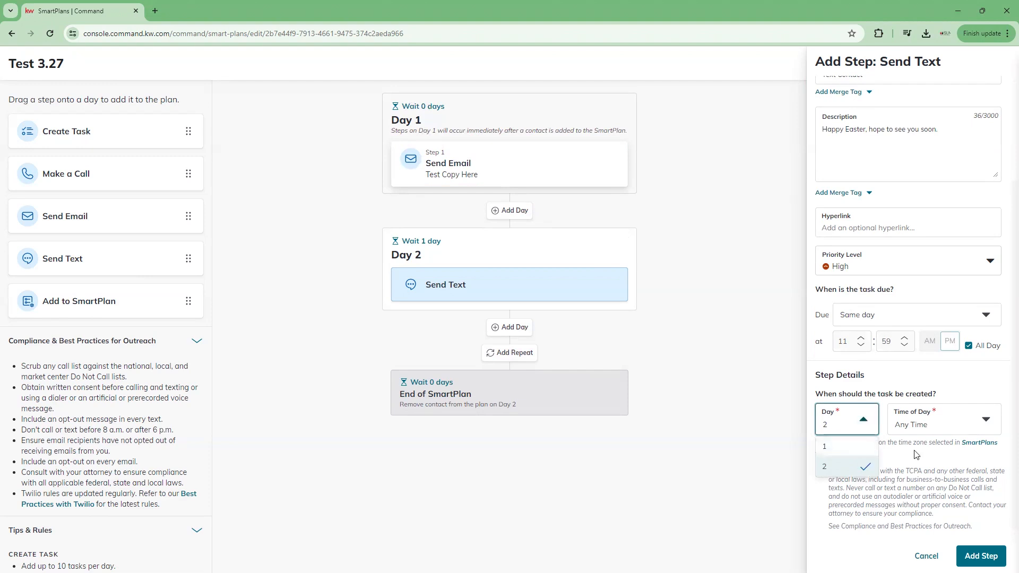
left_click(944, 465)
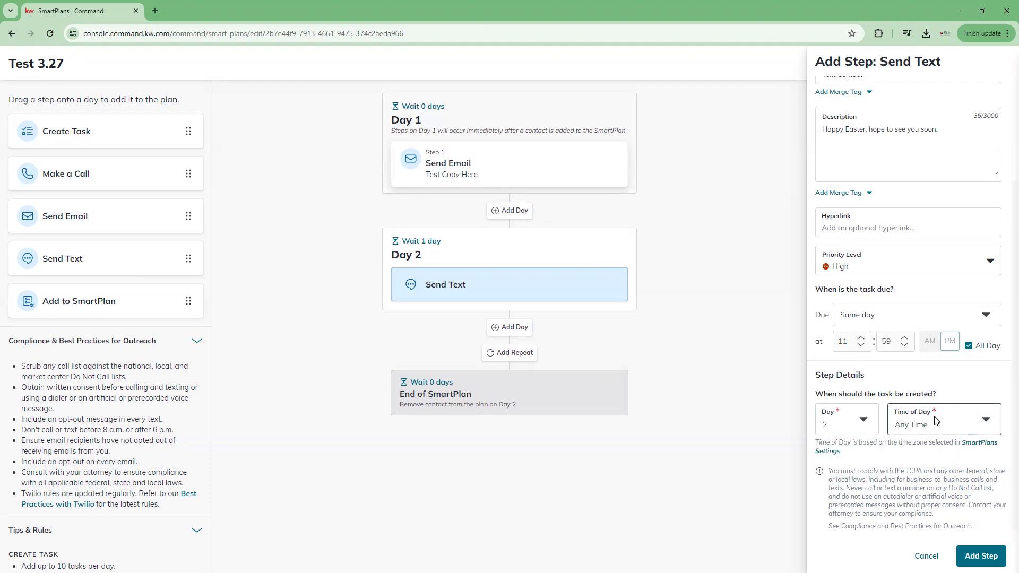
left_click(986, 421)
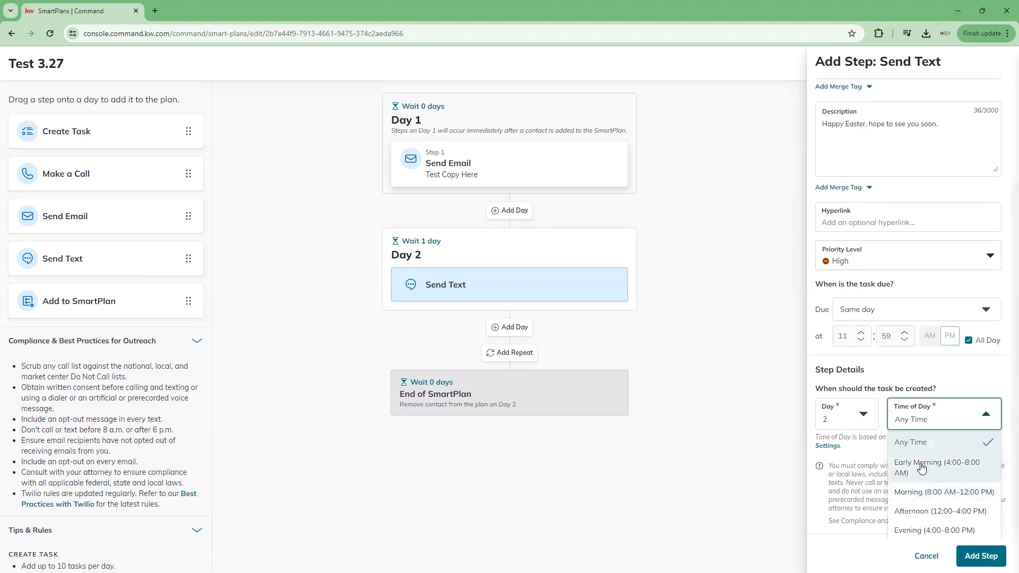
left_click(929, 493)
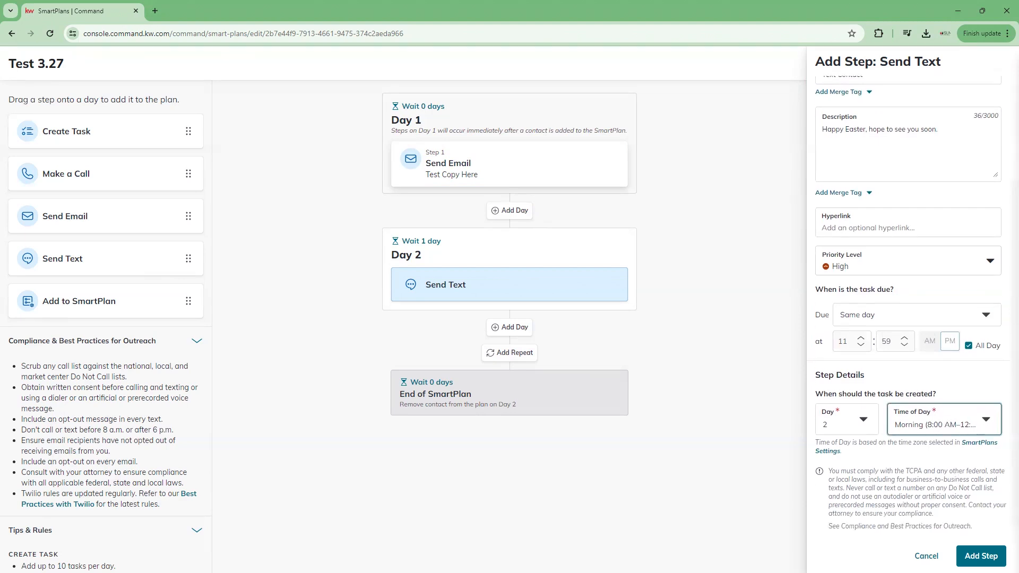
left_click(980, 556)
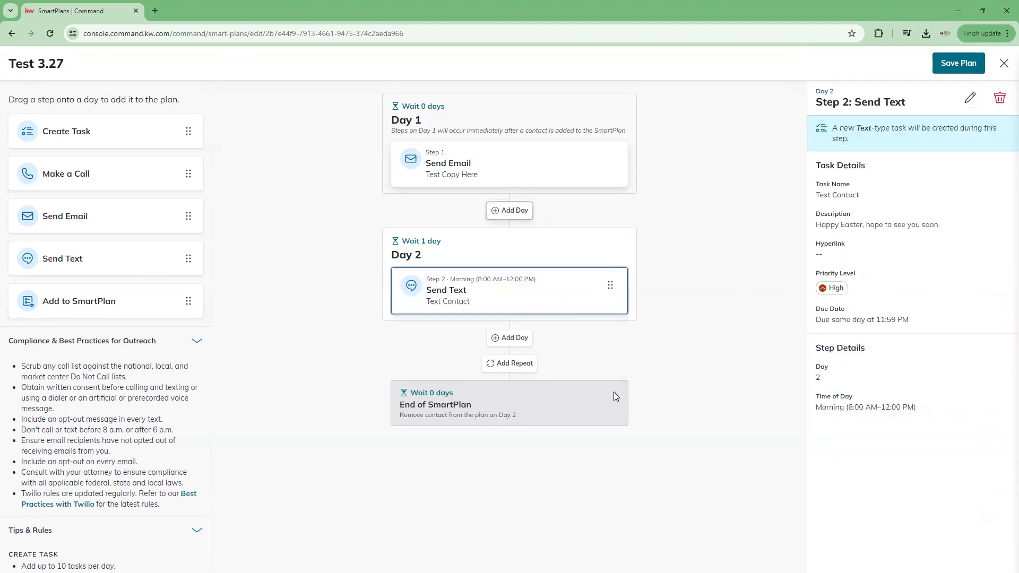
Step: Add a new day after Day 2 with a 7-day wait, making it Day 9
left_click(509, 338)
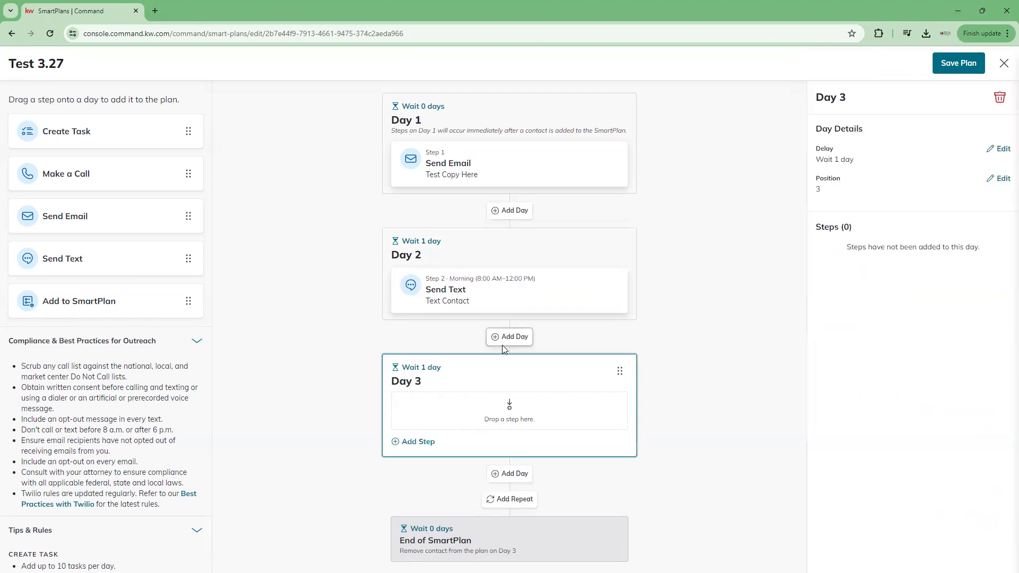
left_click(435, 374)
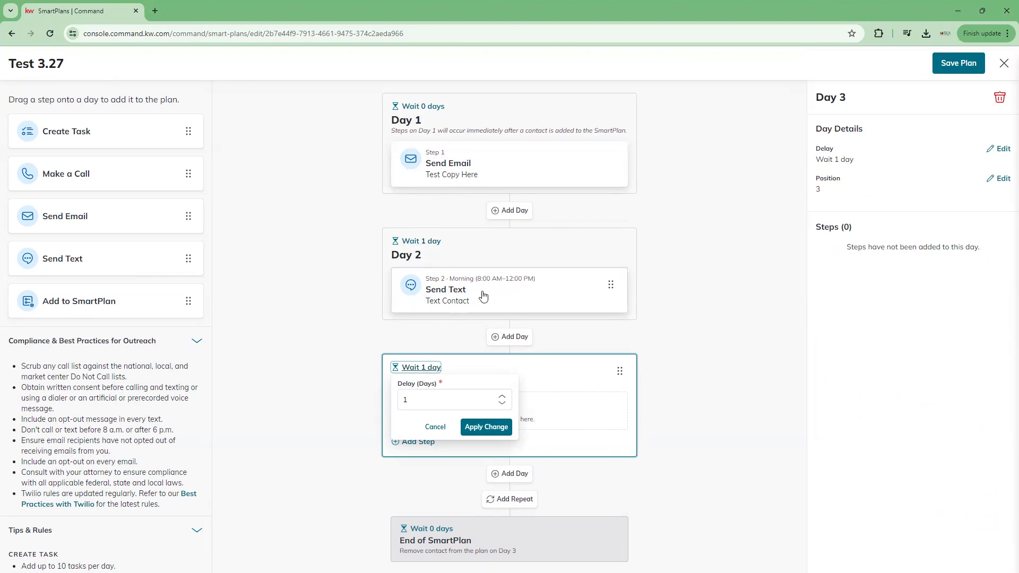
triple_click(503, 396)
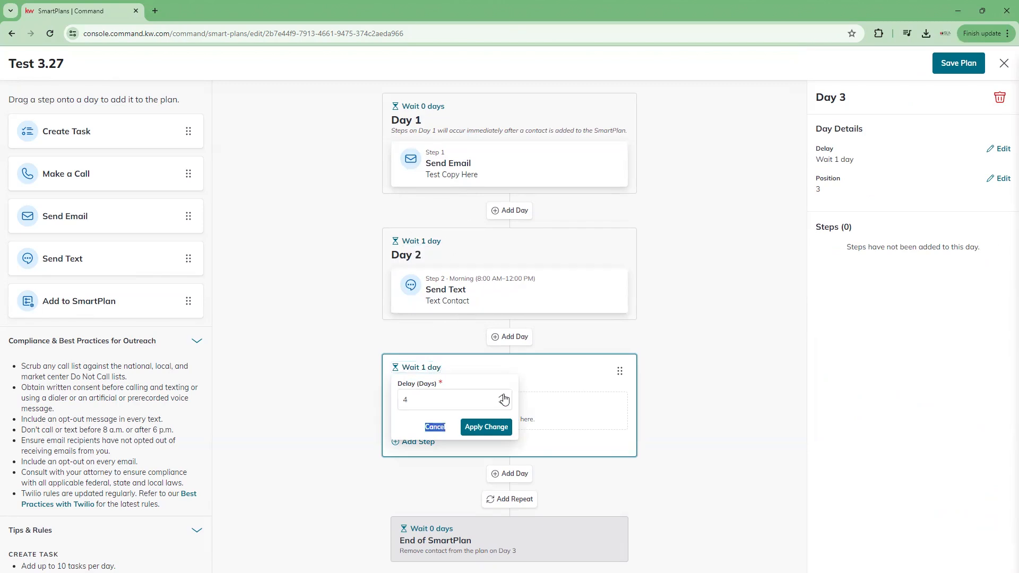
left_click(502, 403)
left_click(486, 427)
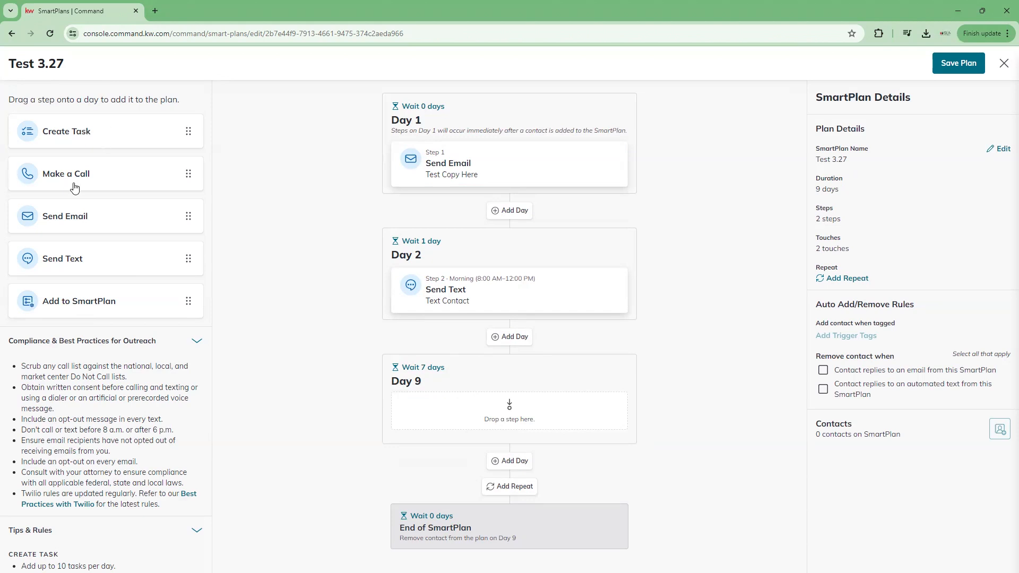
Step: Place a Make a Call step on Day 9 named 'Call Contact' with a note about a property
left_click_drag(100, 198, 493, 421)
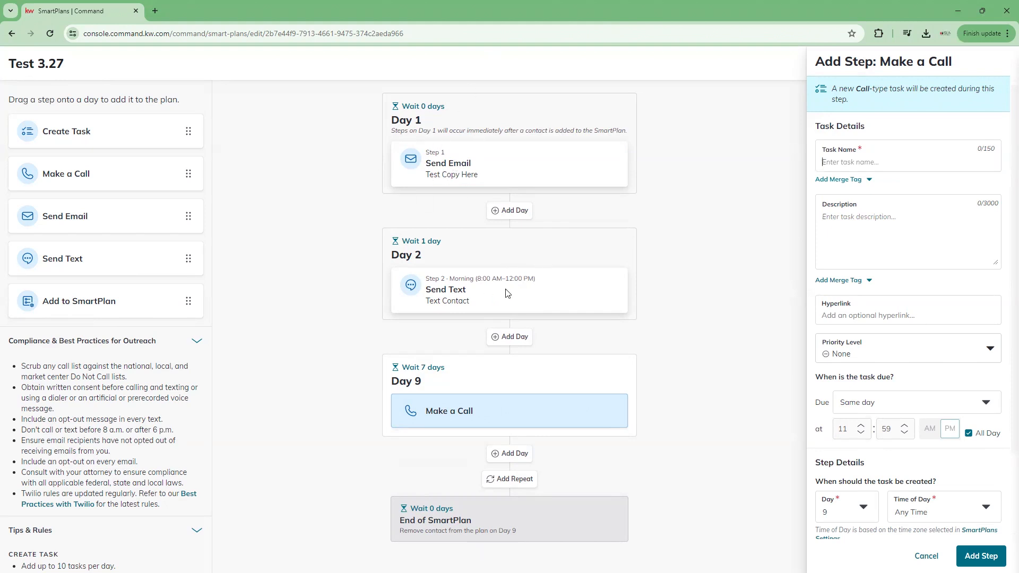
left_click(846, 161)
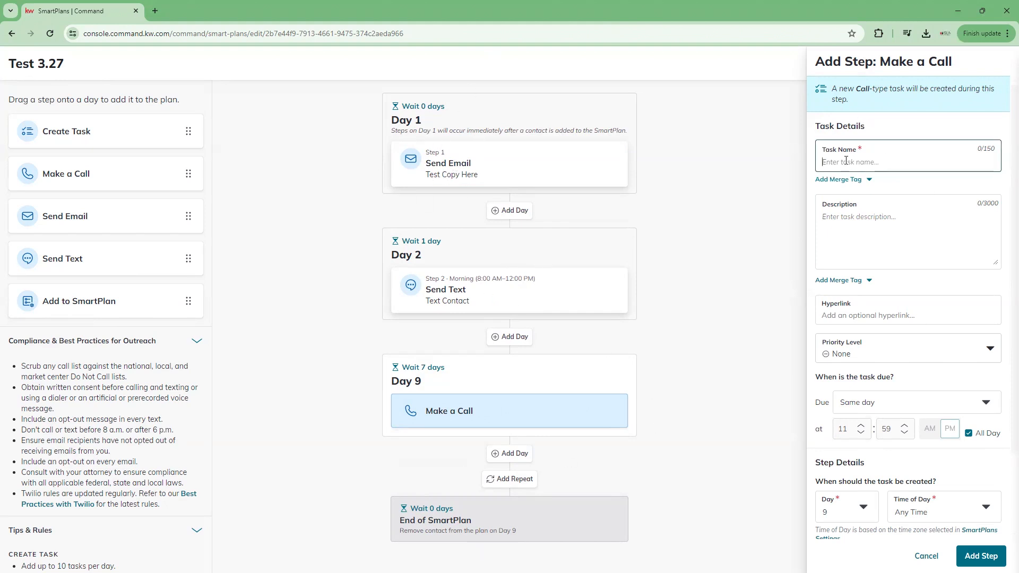
type("Call Contact")
left_click(866, 226)
type("talk about")
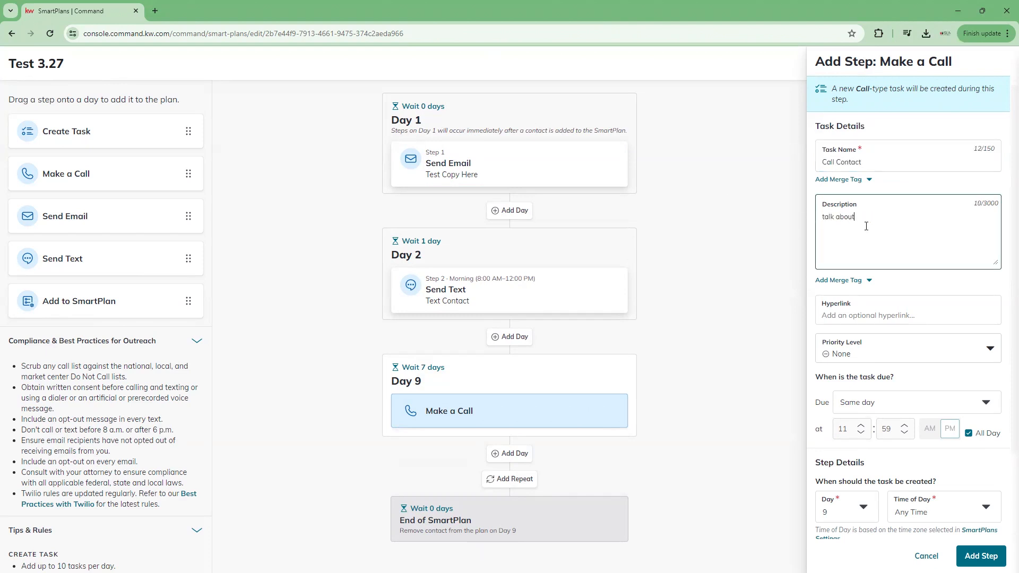
type(" 123 main street")
Step: Keep priority None, due Same day, created on Day 9, and add the call step
left_click(887, 317)
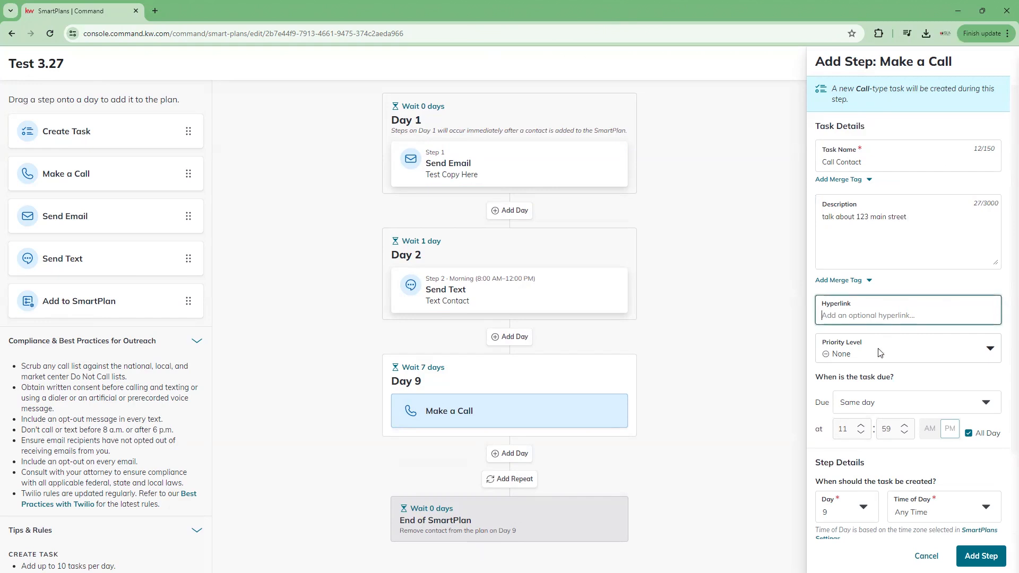
scroll(902, 276, "down", 1)
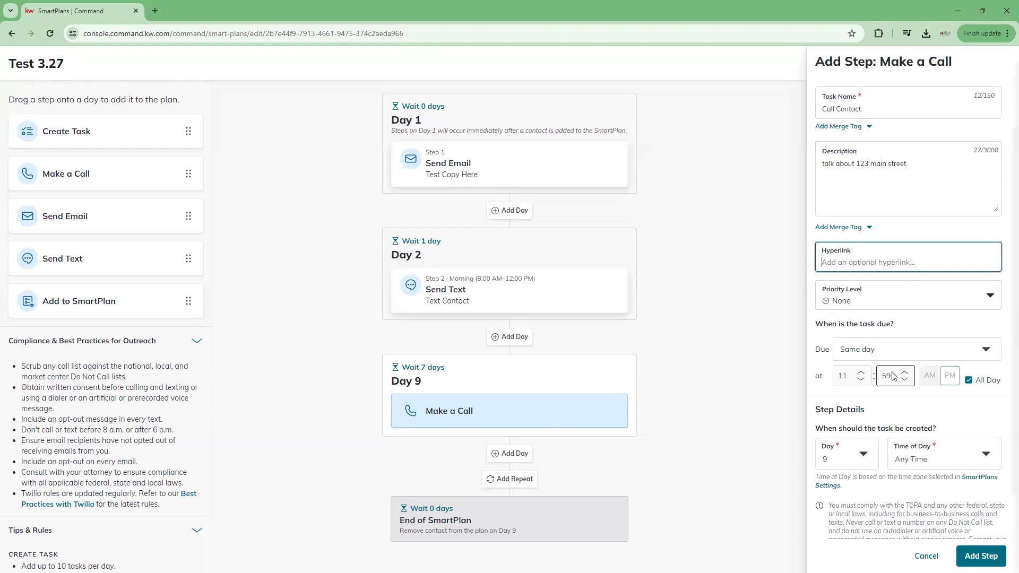
left_click(984, 299)
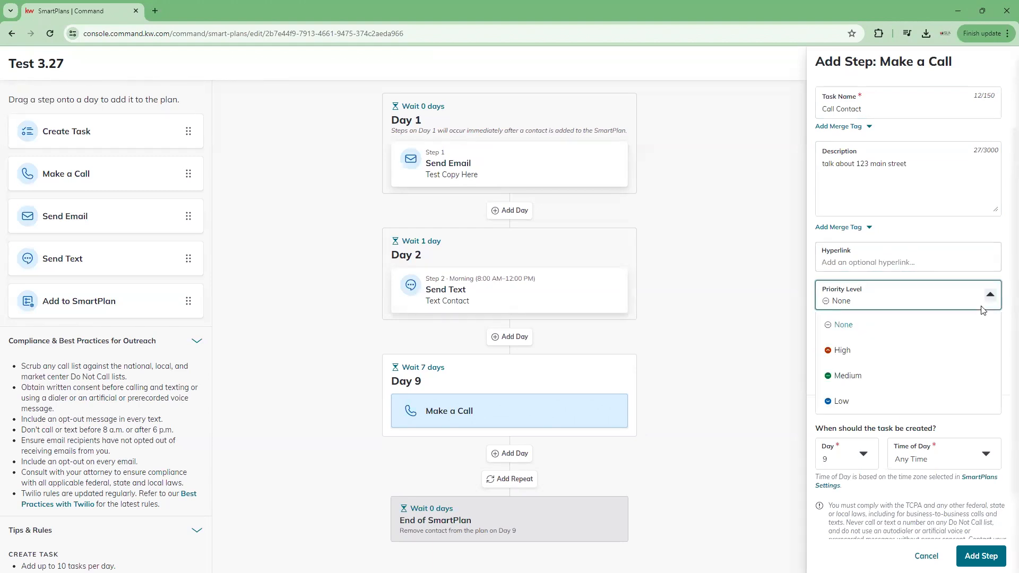
left_click(902, 333)
left_click(877, 346)
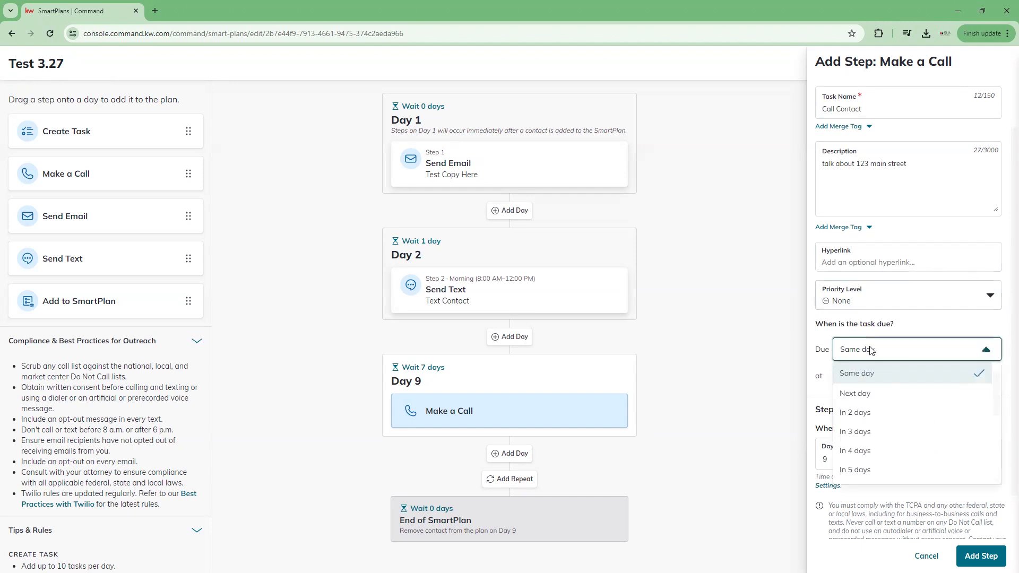
left_click(886, 377)
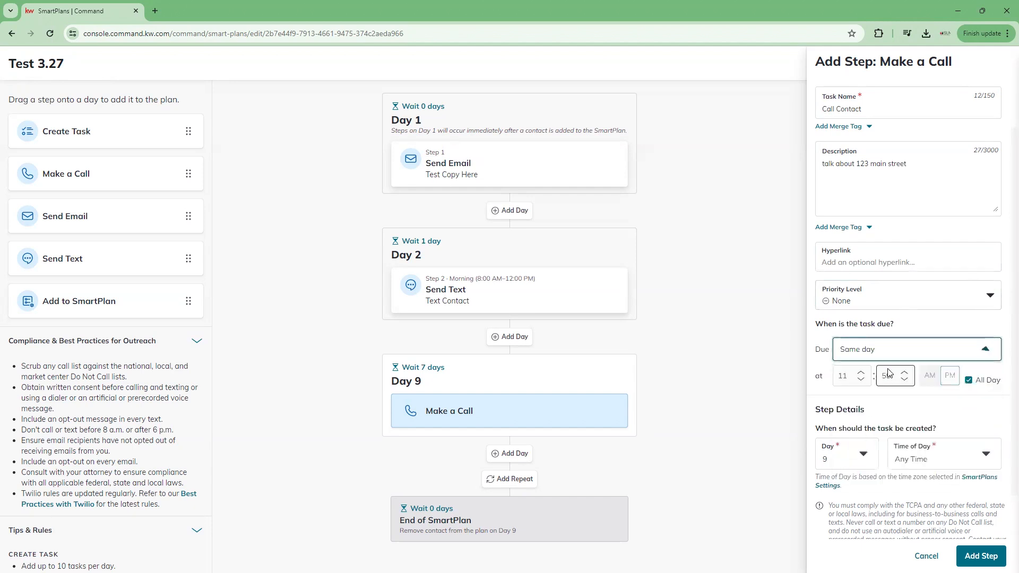
left_click(884, 348)
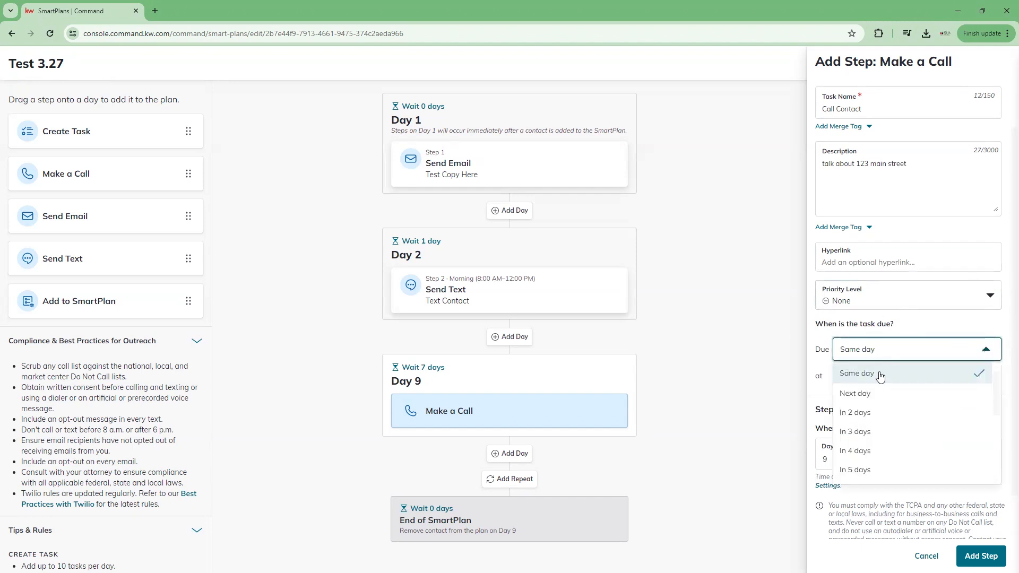
left_click(940, 335)
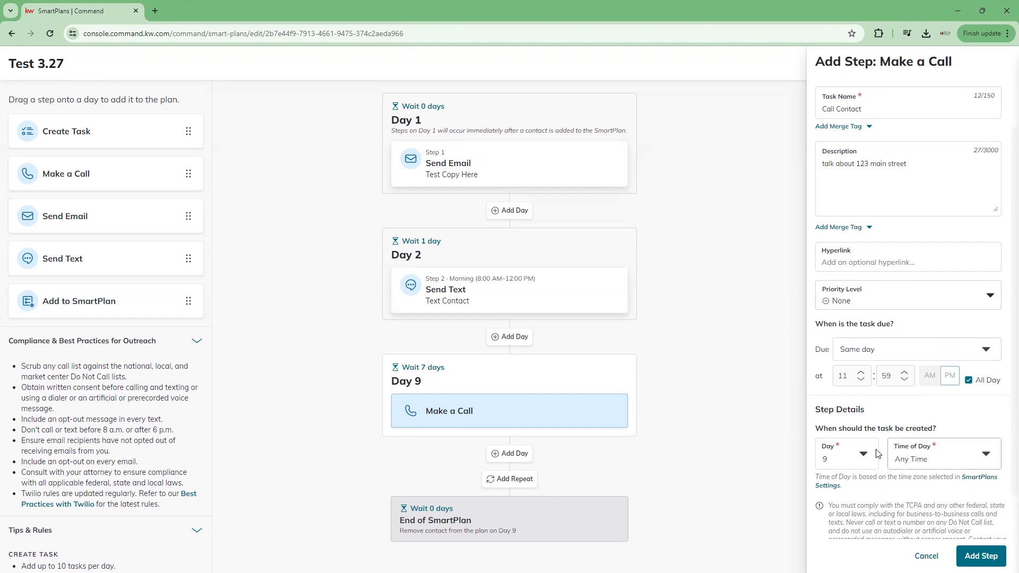
left_click(861, 457)
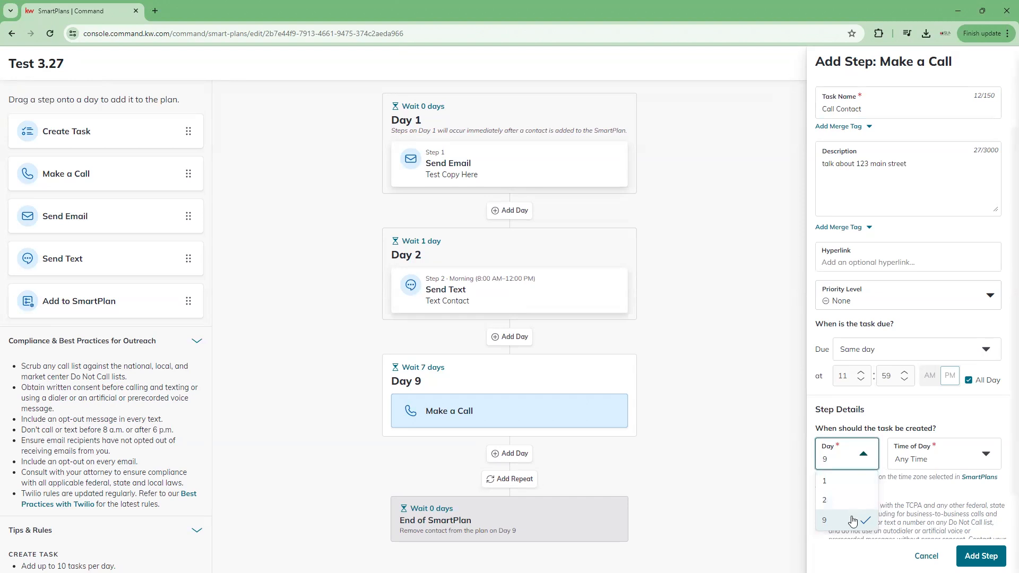
left_click(950, 406)
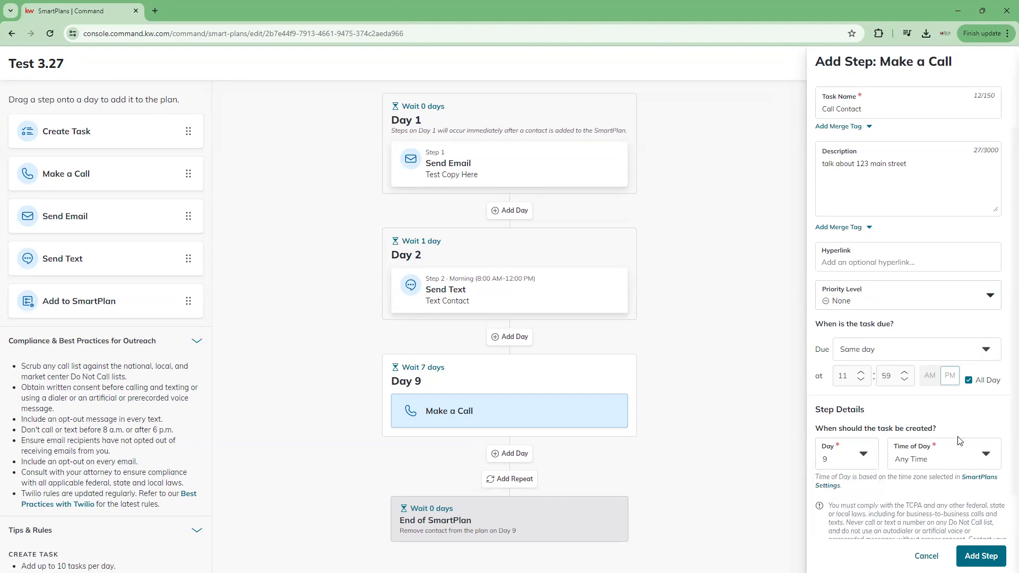
scroll(960, 441, "down", 1)
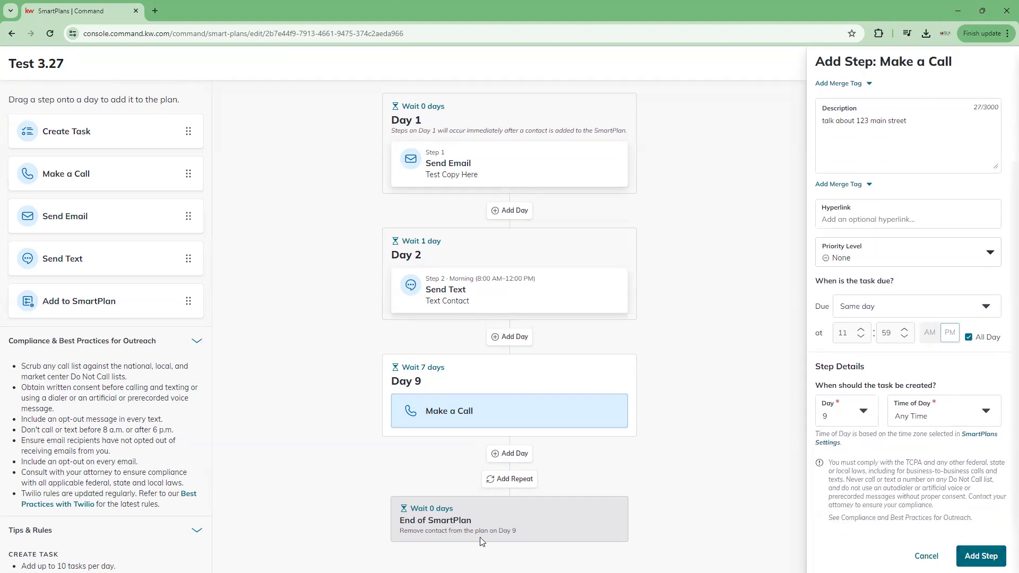
left_click(980, 555)
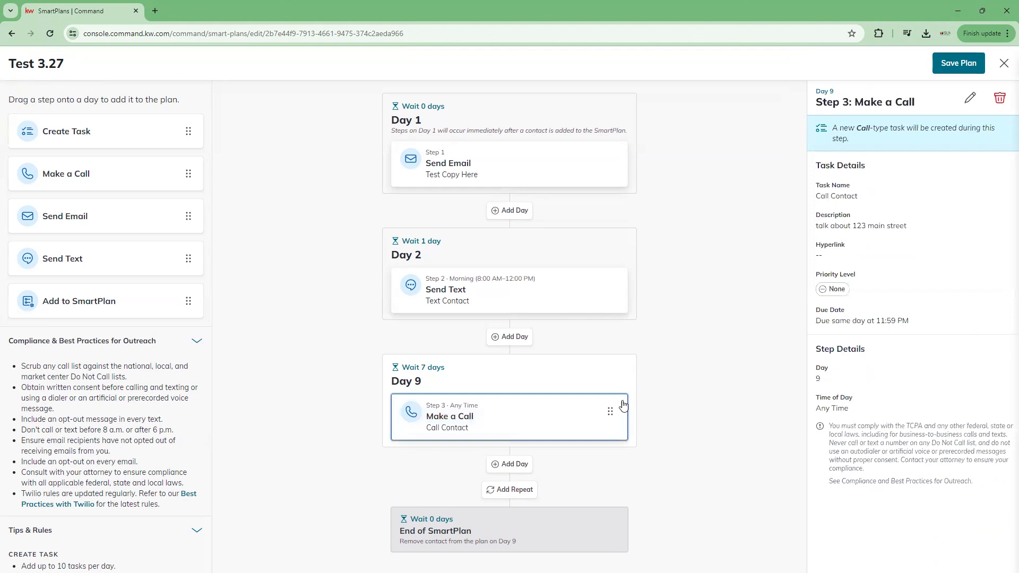
Step: Review the Day 9 call and Day 2 text steps, then save the Test 3.27 plan
left_click(678, 436)
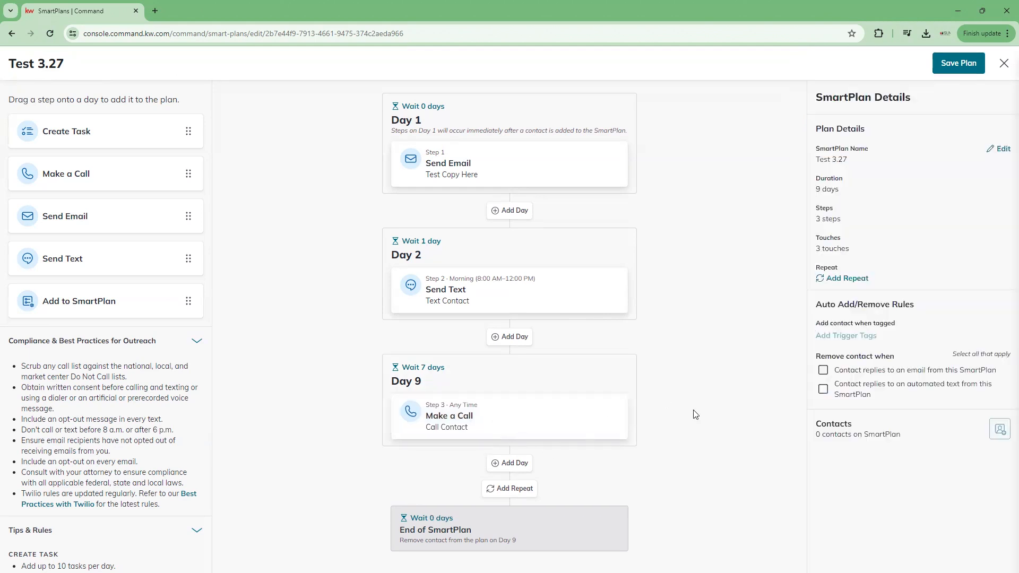
left_click(520, 422)
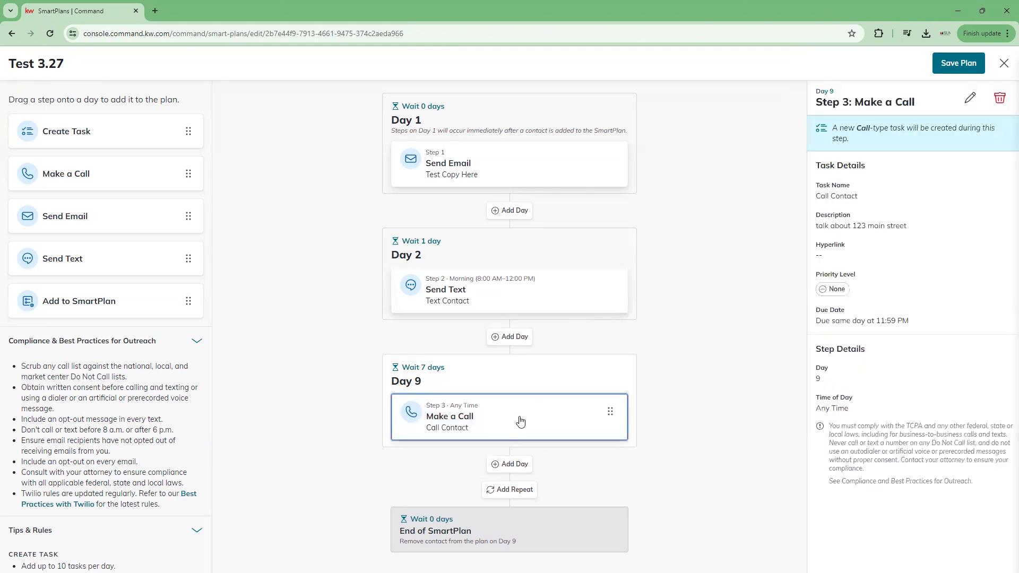
left_click(547, 302)
left_click(737, 392)
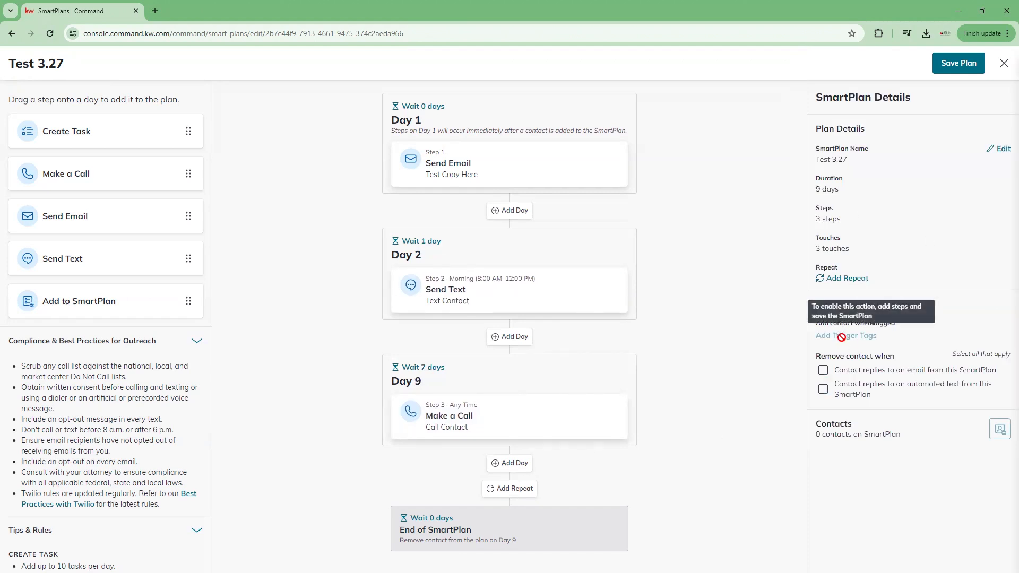
left_click(959, 62)
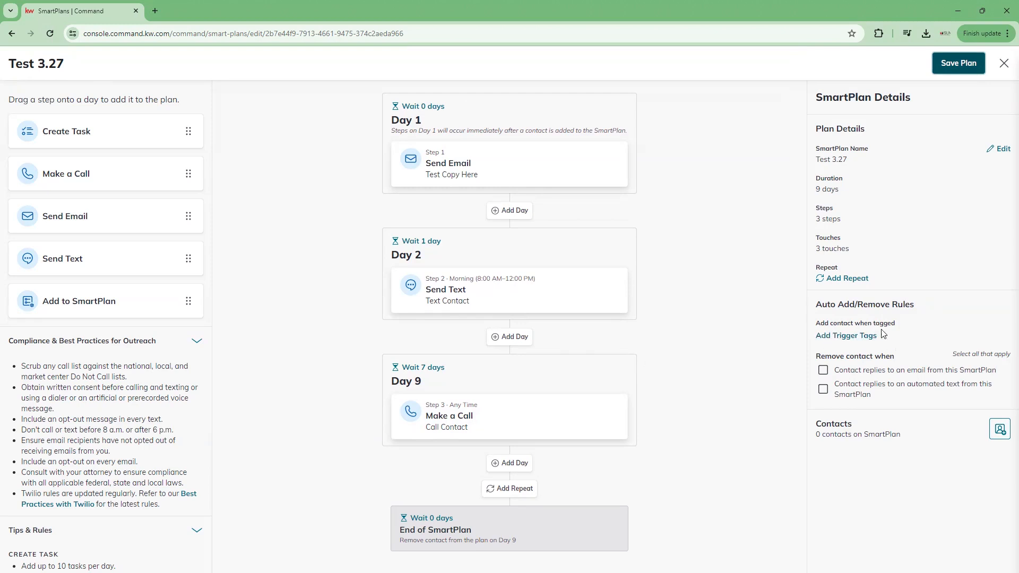
Step: Open Add Trigger Tags and search the tag list for 'buyers', then 'Buyer'
left_click(845, 336)
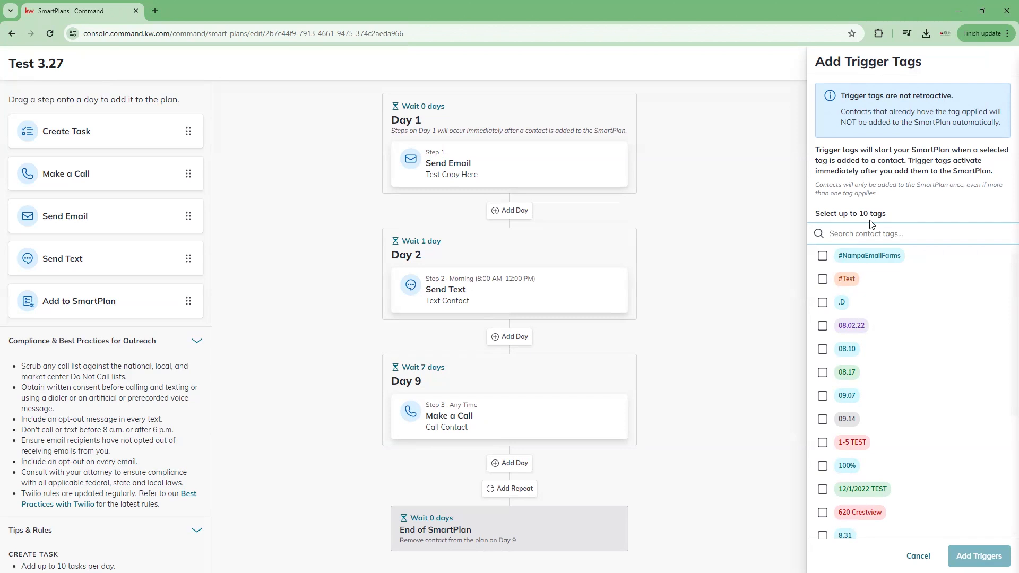
type("buyers")
scroll(865, 395, "down", 4)
scroll(868, 374, "up", 2)
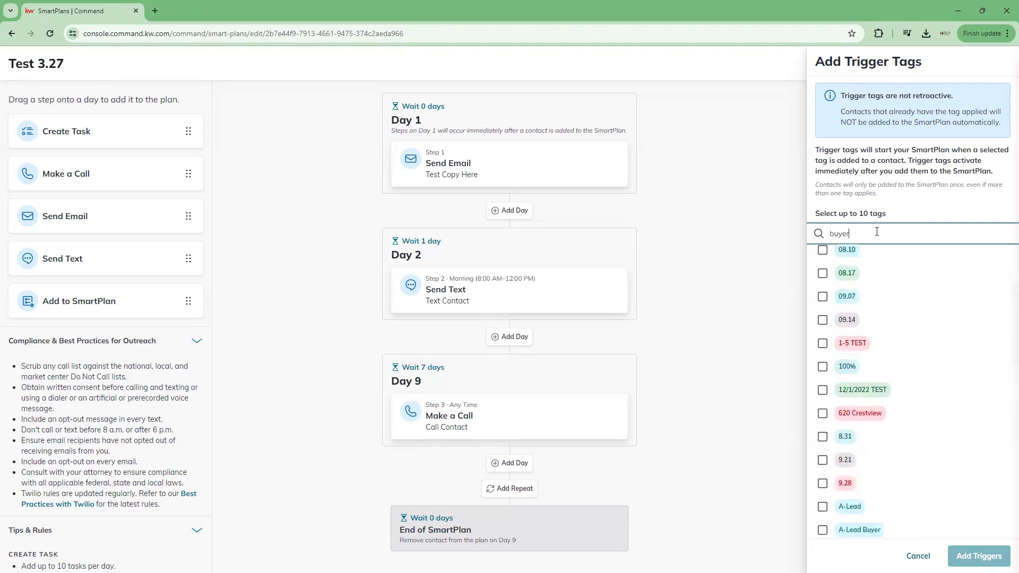
double_click(834, 232)
key("BackSpace")
type("Buyer")
Step: Tick the Buyer and Buyers tags and add them as plan triggers
scroll(838, 363, "down", 10)
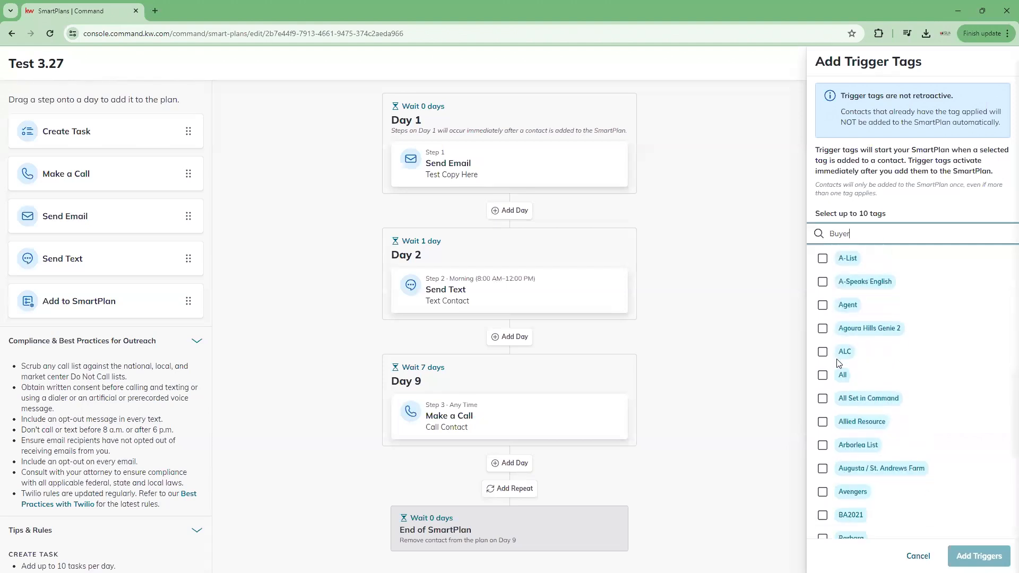
scroll(838, 362, "down", 6)
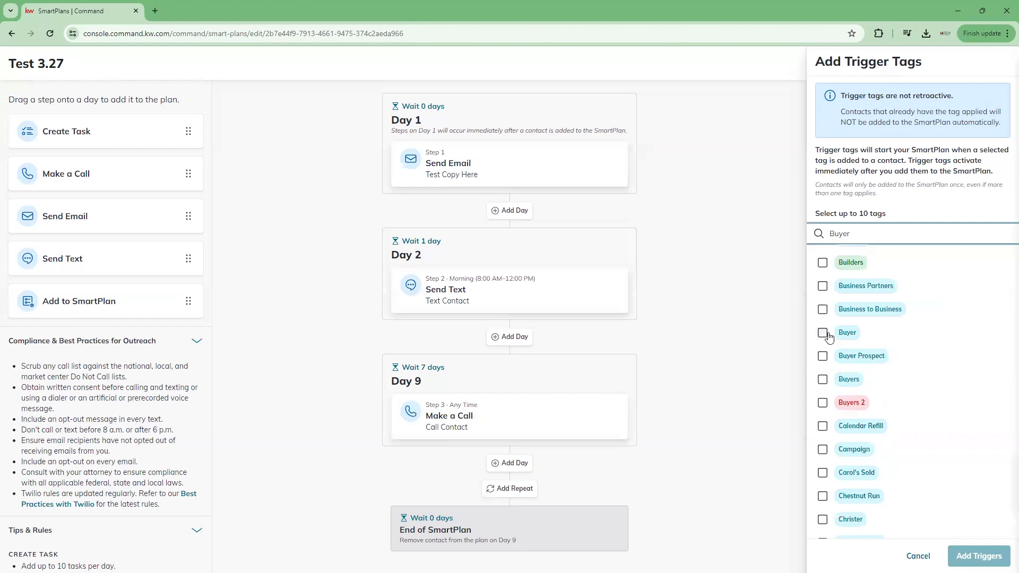
double_click(841, 234)
key("BackSpace")
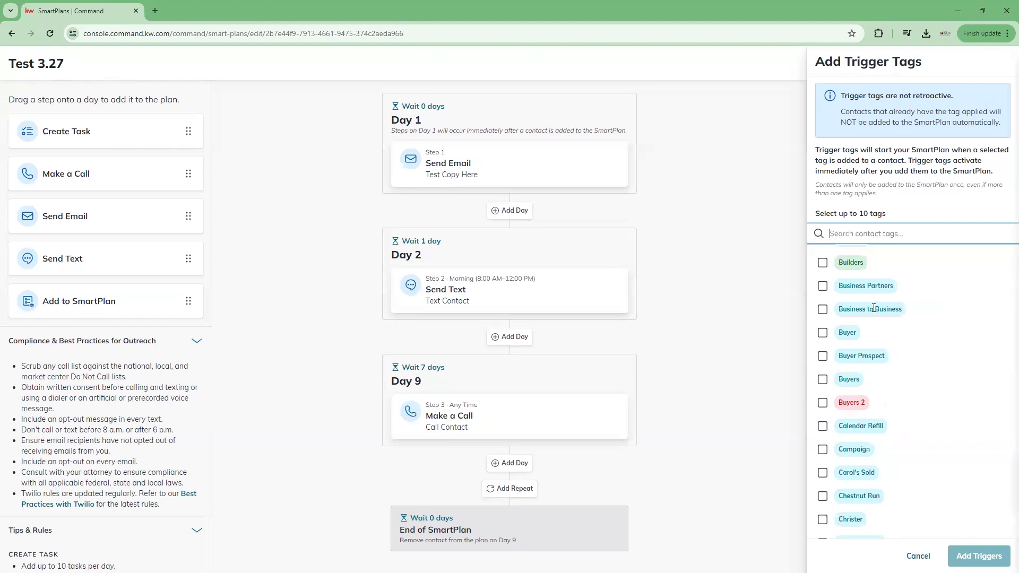
left_click(824, 335)
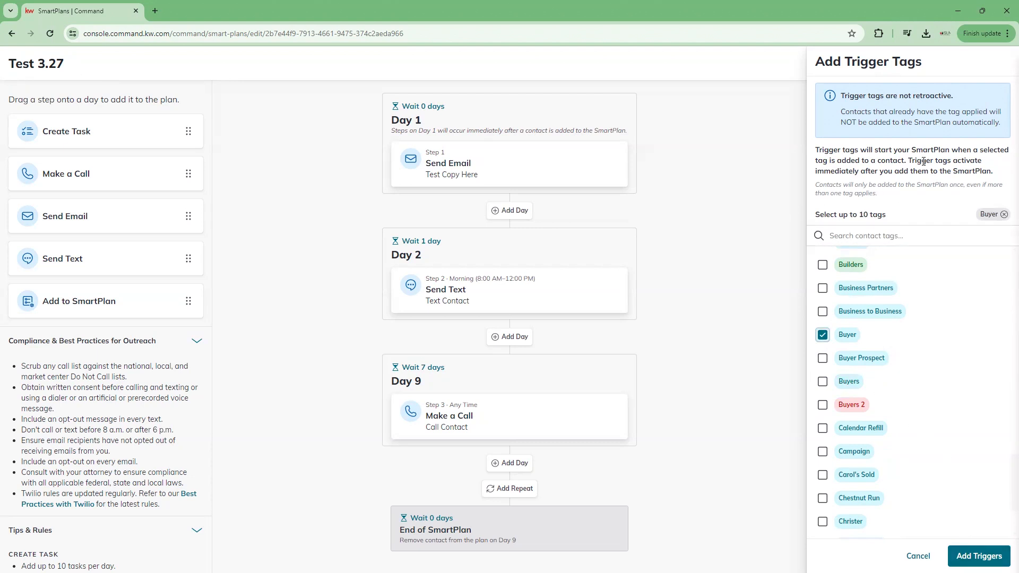
left_click(822, 382)
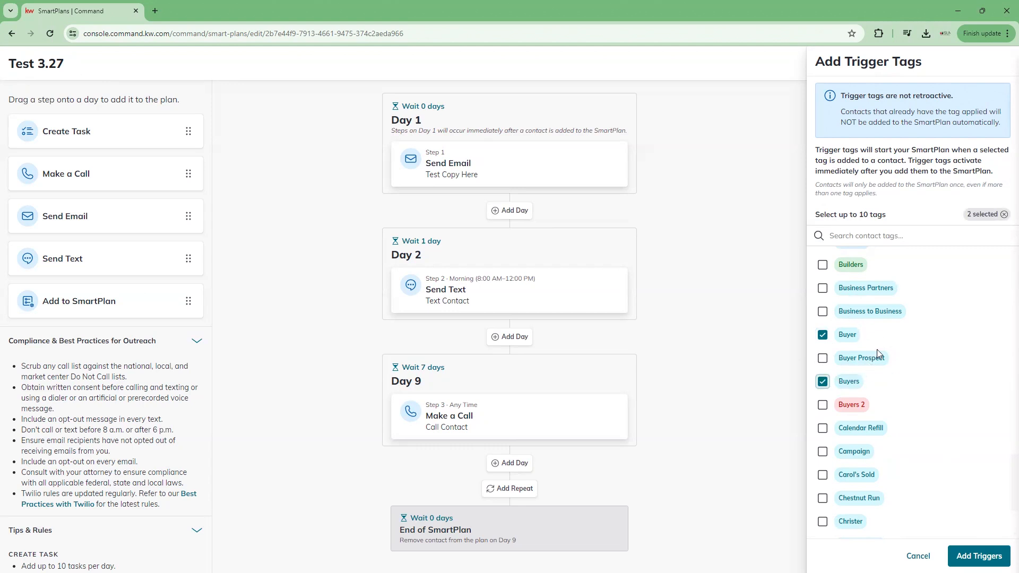
left_click(979, 555)
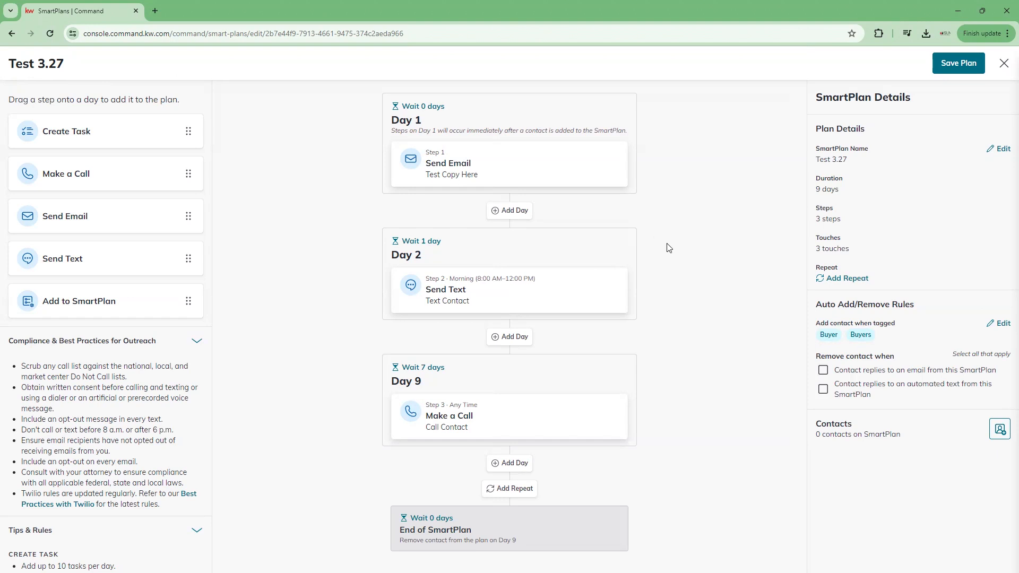
left_click(822, 371)
left_click(823, 389)
left_click(825, 390)
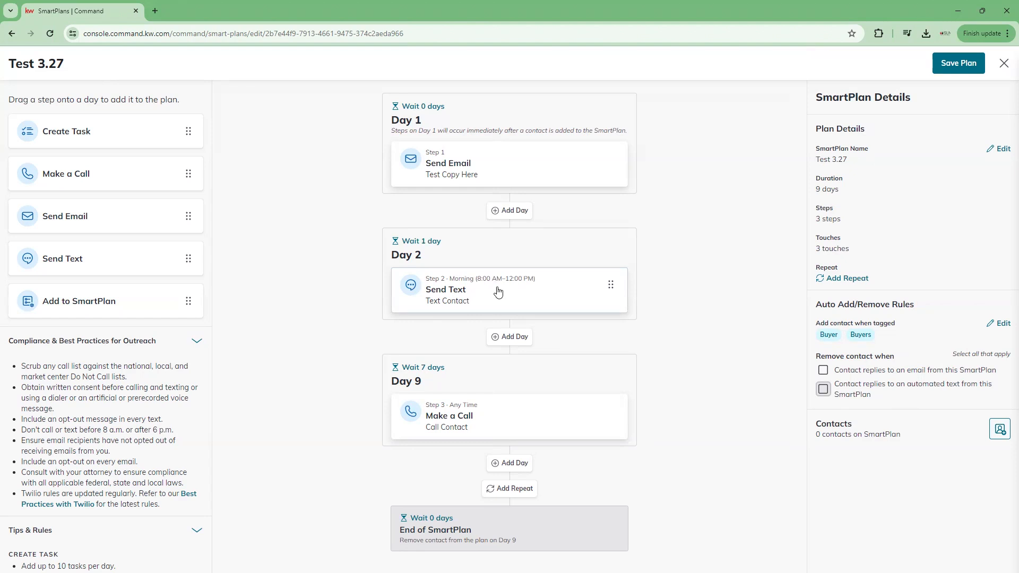
left_click(823, 392)
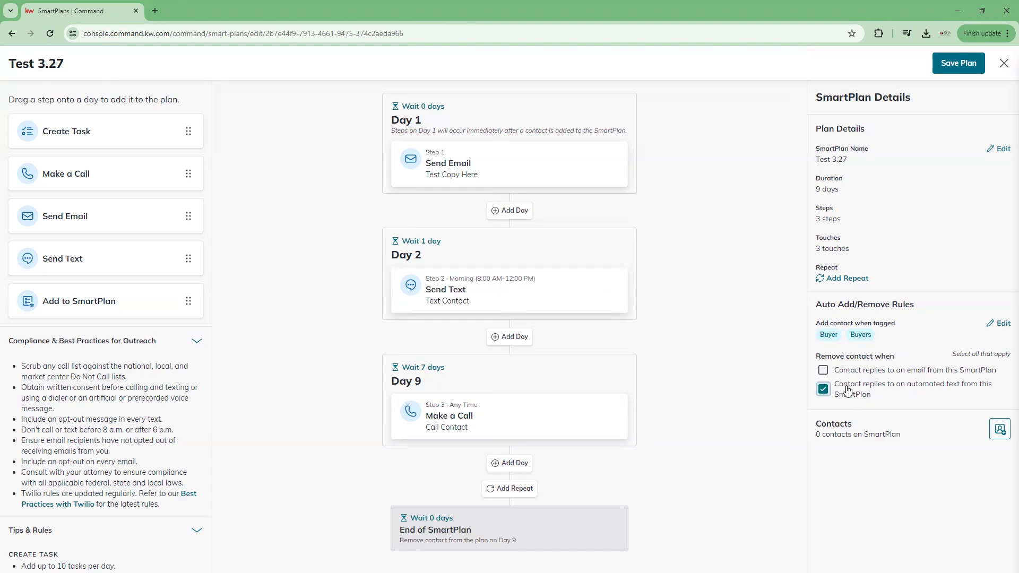
left_click(823, 389)
Step: Open Add Contacts for the Test 3.27 plan and search contacts by the name 'te'
left_click(1000, 434)
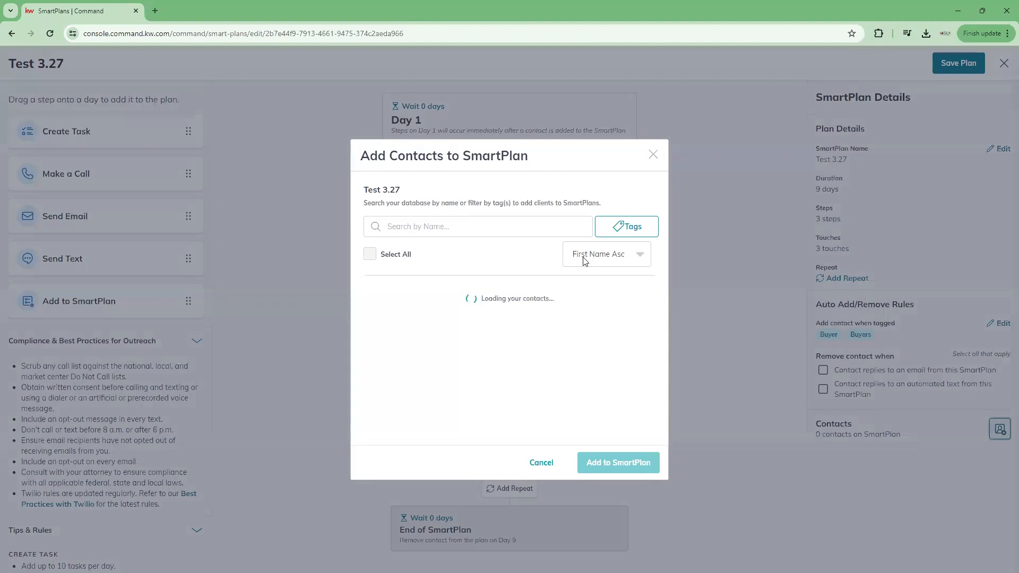
left_click(413, 223)
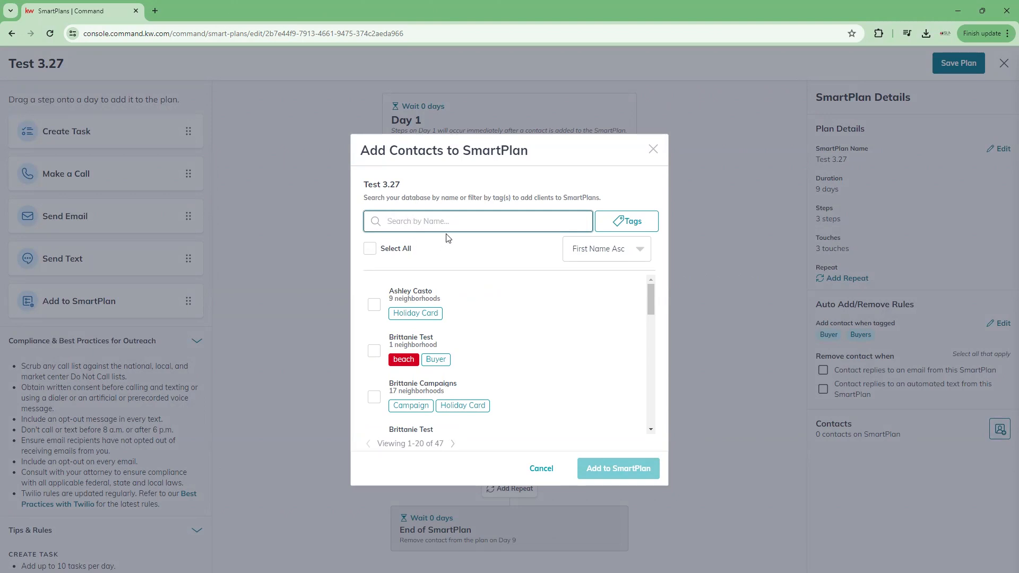
type("te")
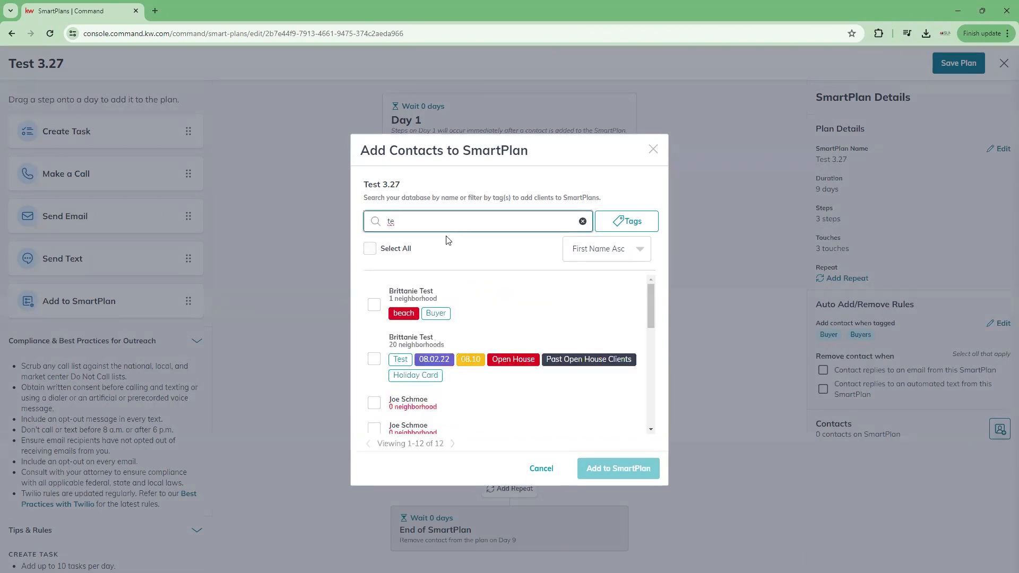
Step: Select all 12 matching contacts, then clear the selection again
left_click(369, 252)
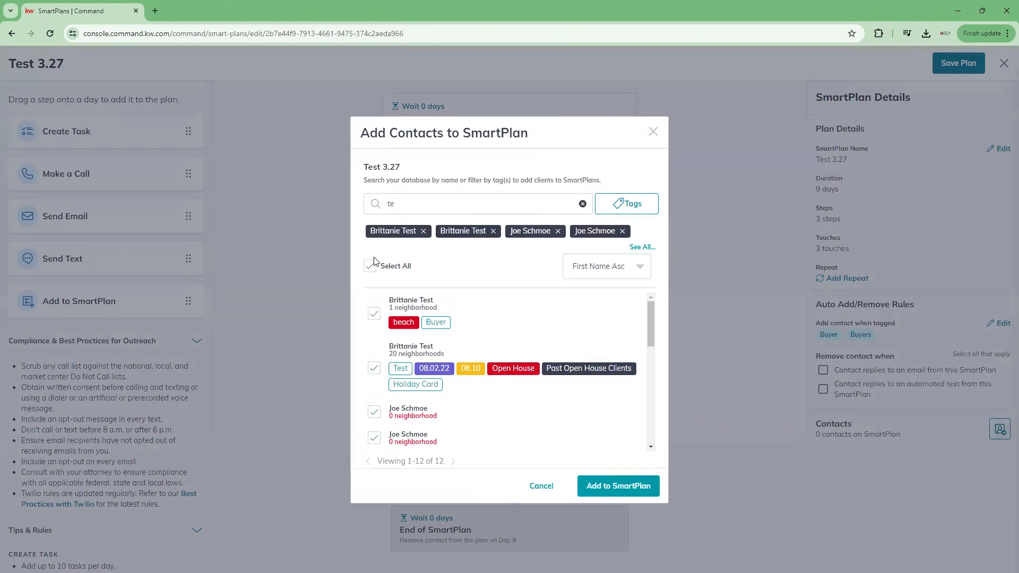
scroll(401, 404, "down", 5)
scroll(401, 409, "up", 5)
left_click(370, 266)
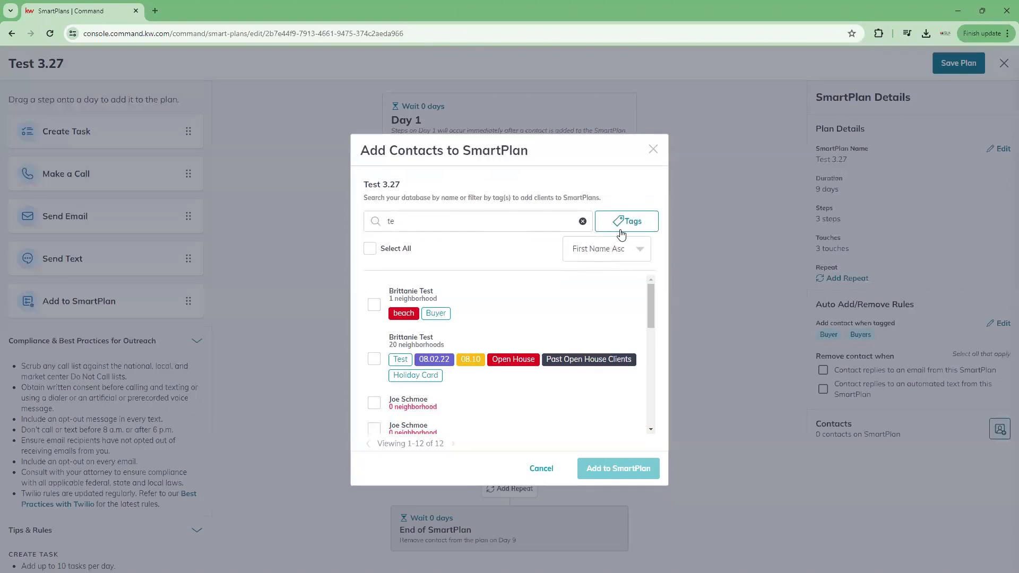
Step: Filter the contacts by the Buyers tag and clear the 'te' name search
left_click(627, 225)
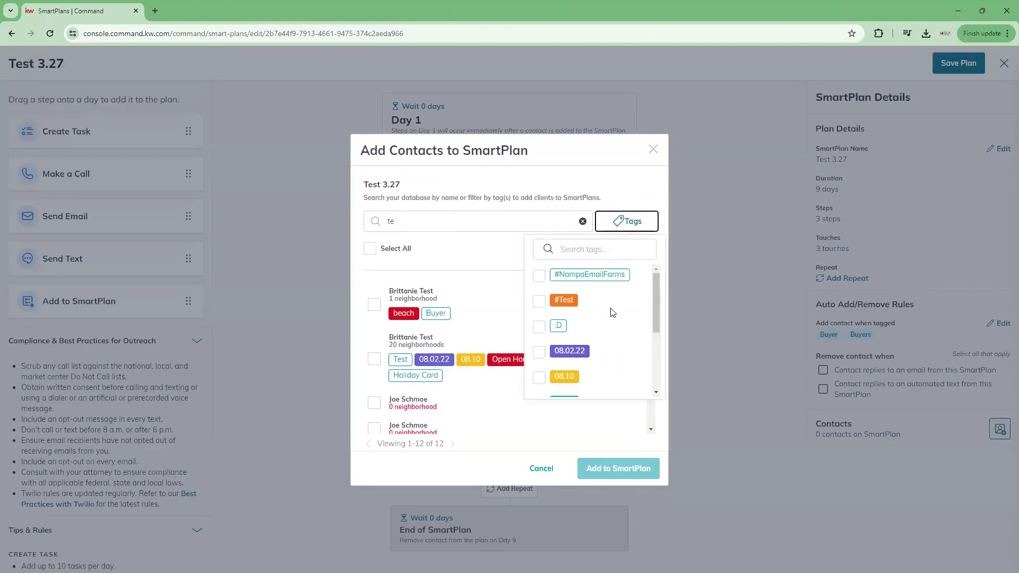
type("buyer")
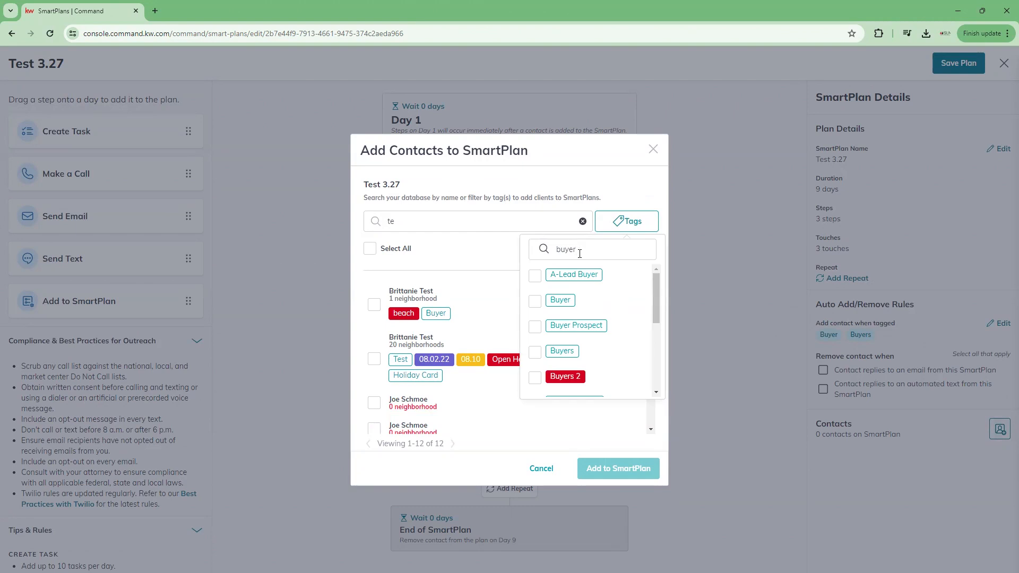
left_click(535, 353)
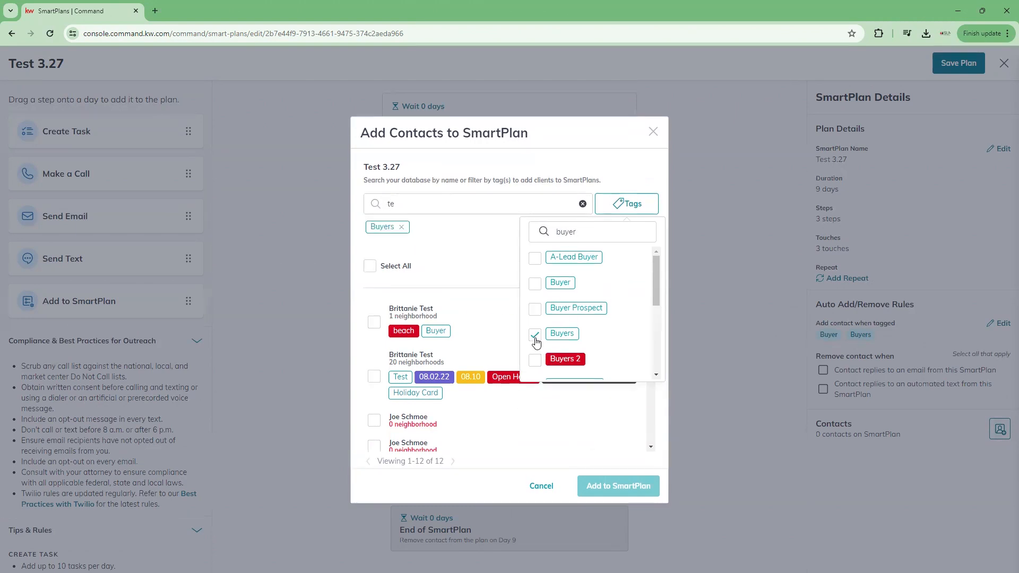
left_click(374, 213)
key("BackSpace")
key("BackSpace")
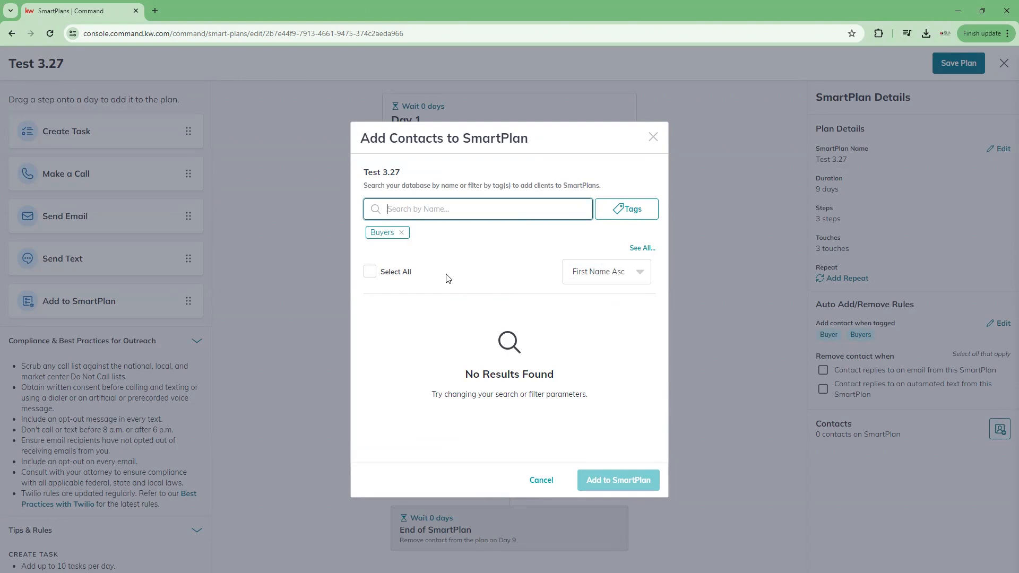
left_click(374, 277)
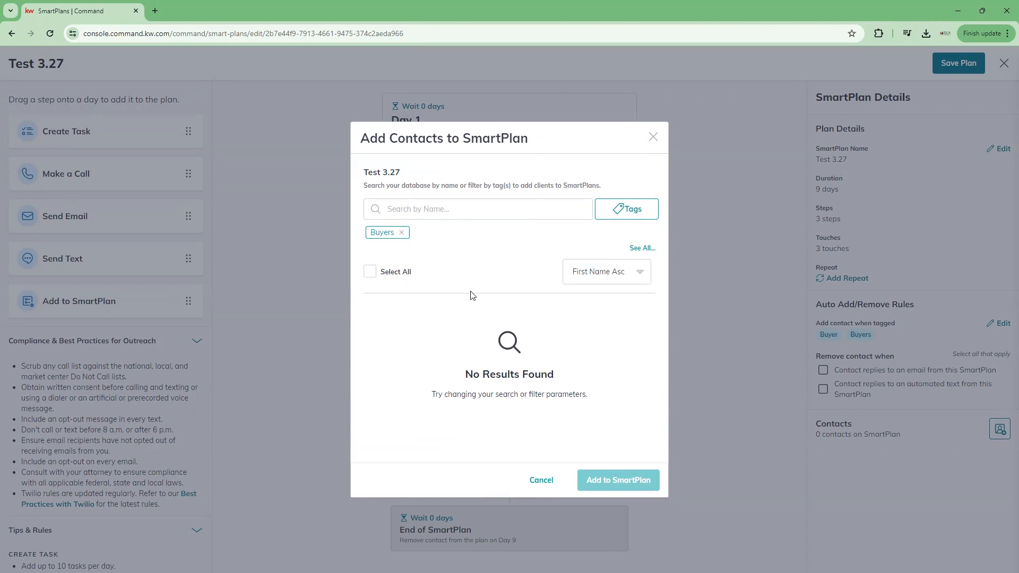
Step: Drop the Buyers filter, try adding three contacts, then exit the missing-email error without adding
left_click(401, 232)
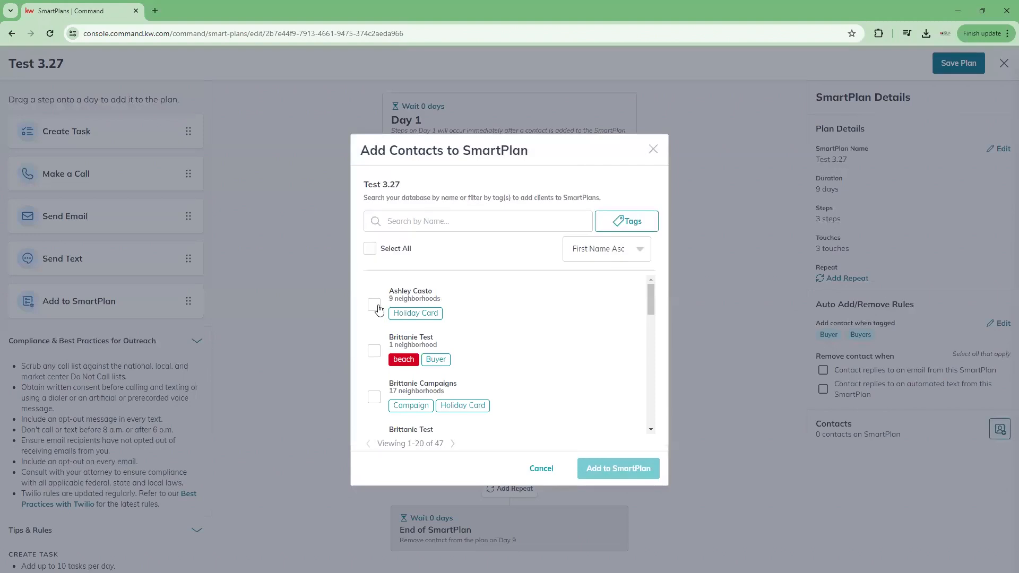
left_click(378, 307)
left_click(374, 362)
left_click(374, 407)
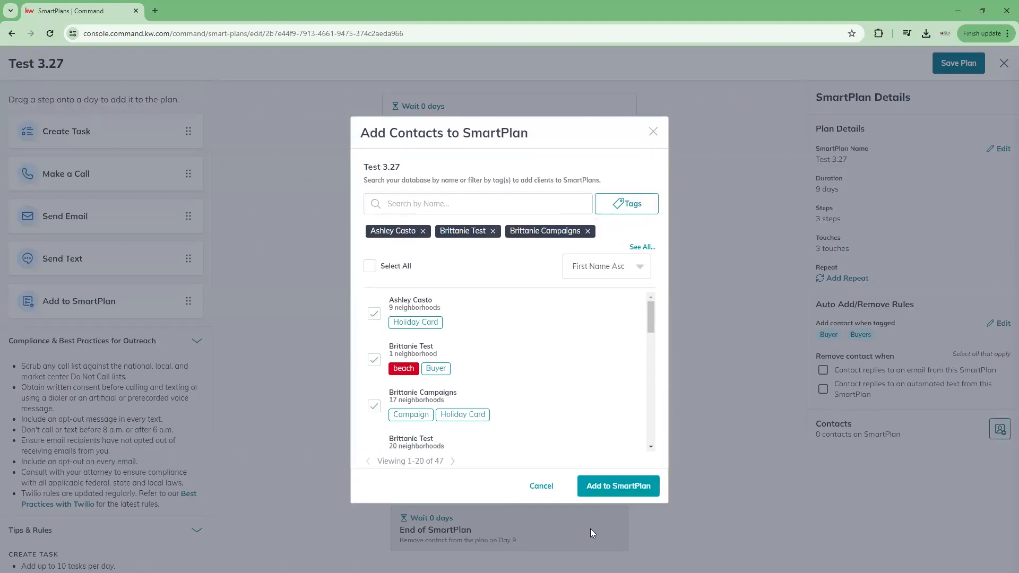
left_click(631, 489)
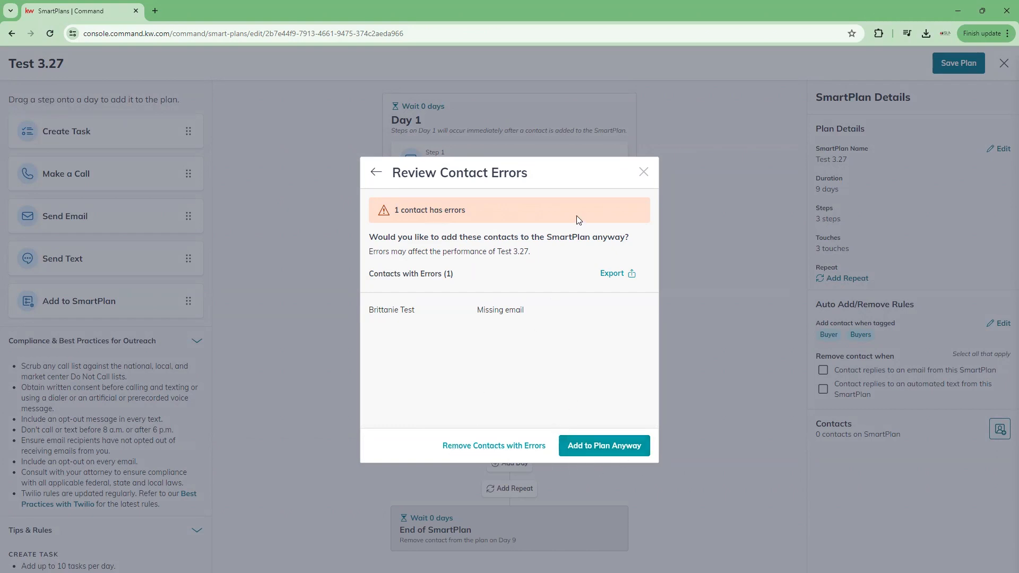
left_click(642, 172)
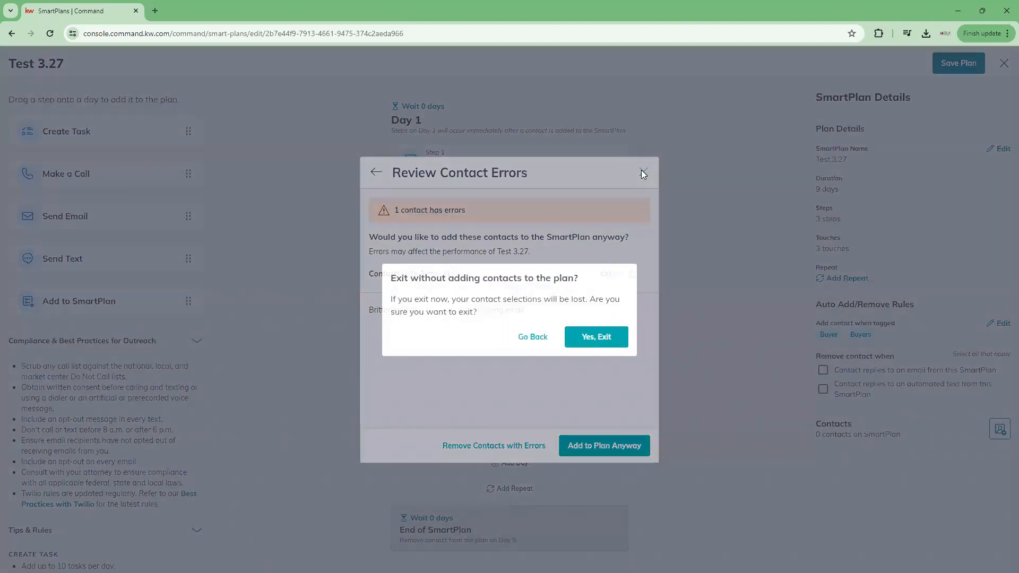
left_click(605, 337)
Step: Close the plan editor and switch to the SmartPlans Library's featured plans
left_click(1004, 64)
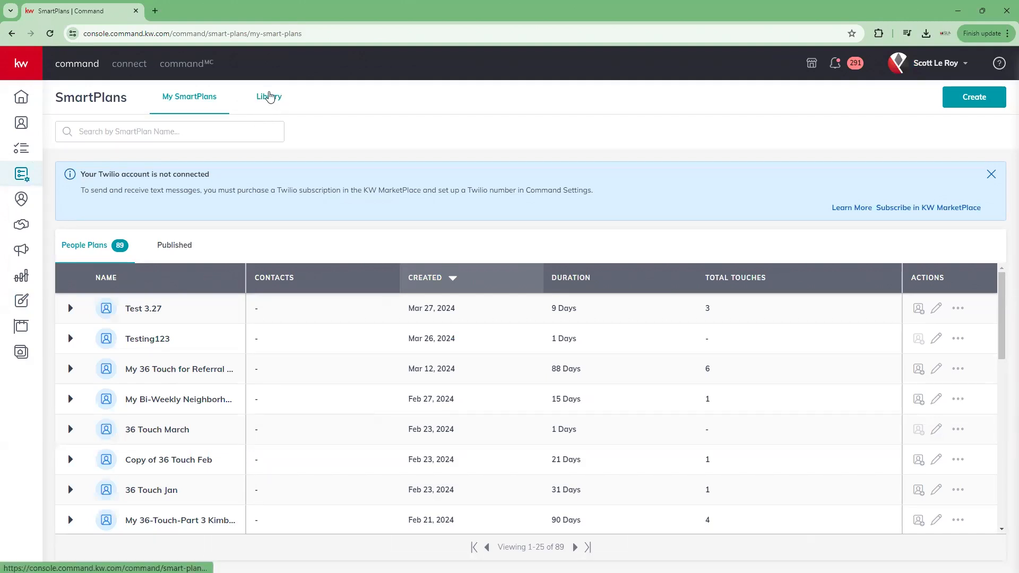
left_click(269, 96)
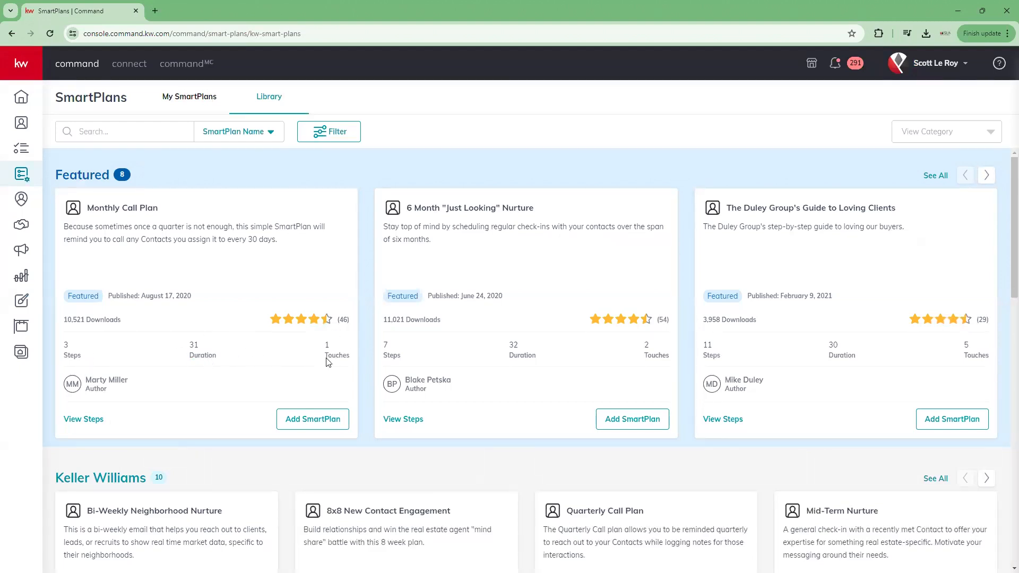
Step: Preview Monthly Call Plan's steps, start adding it with a name edit, then cancel and close
left_click(84, 419)
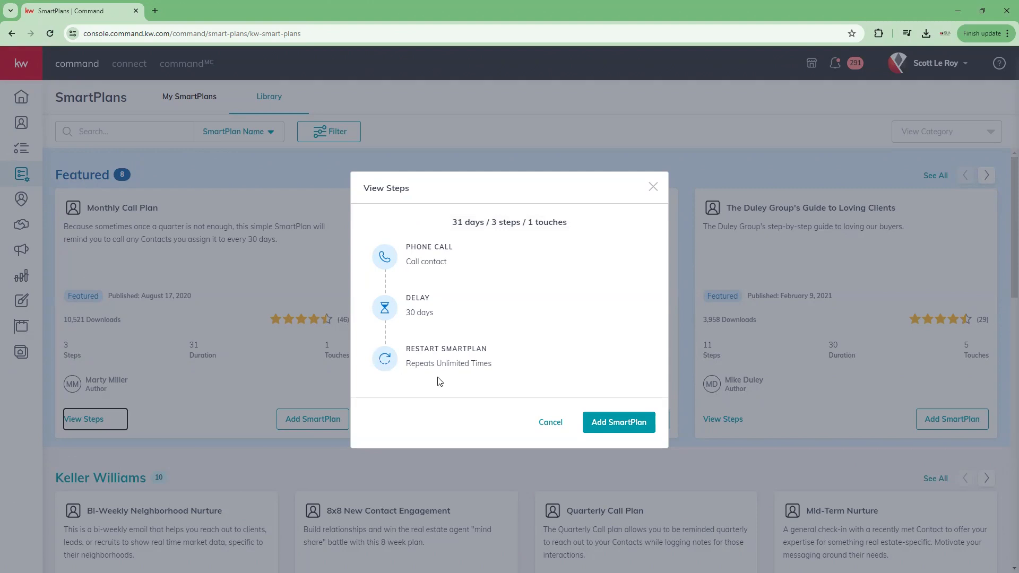
left_click(598, 428)
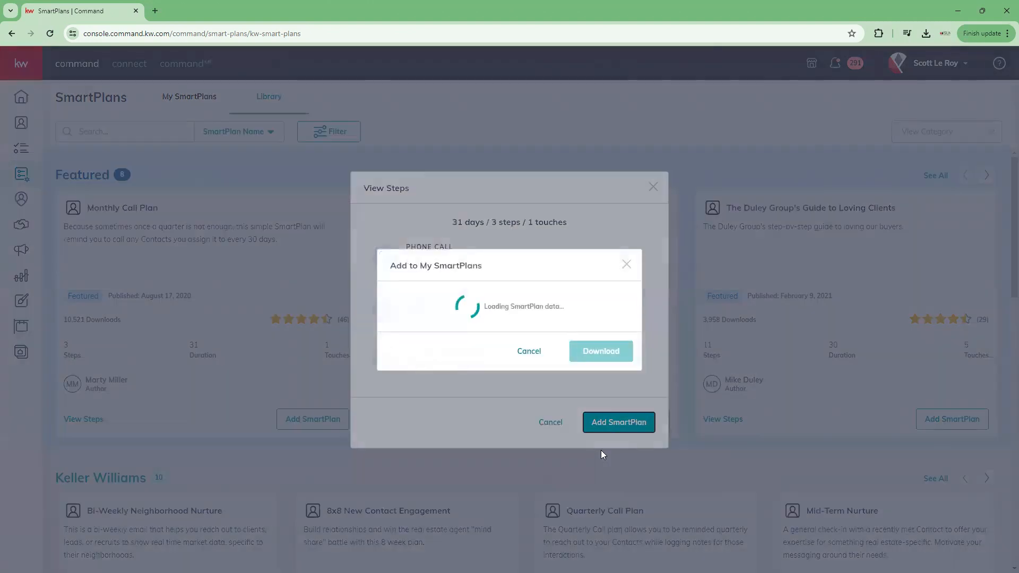
left_click(472, 302)
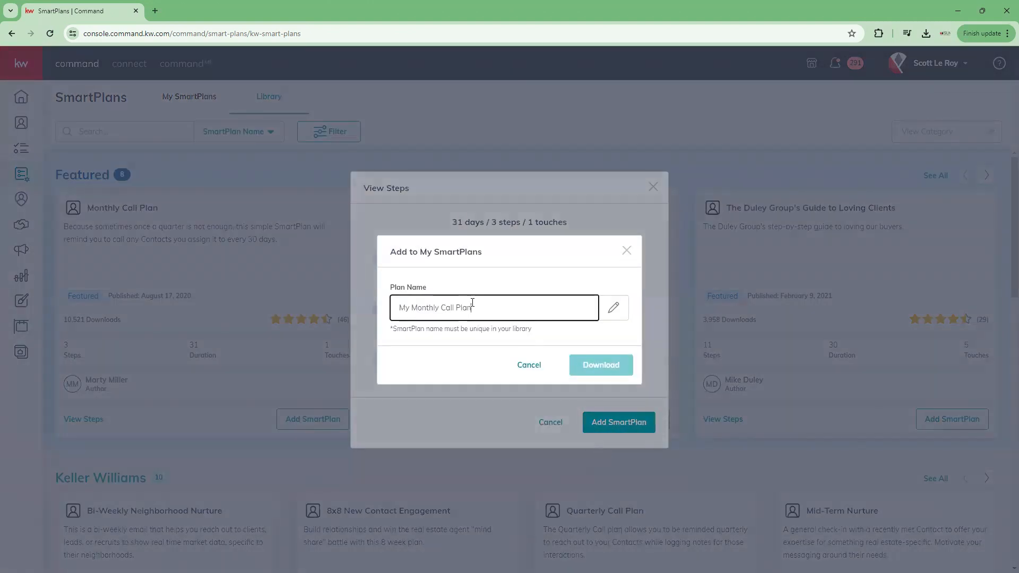
left_click(571, 383)
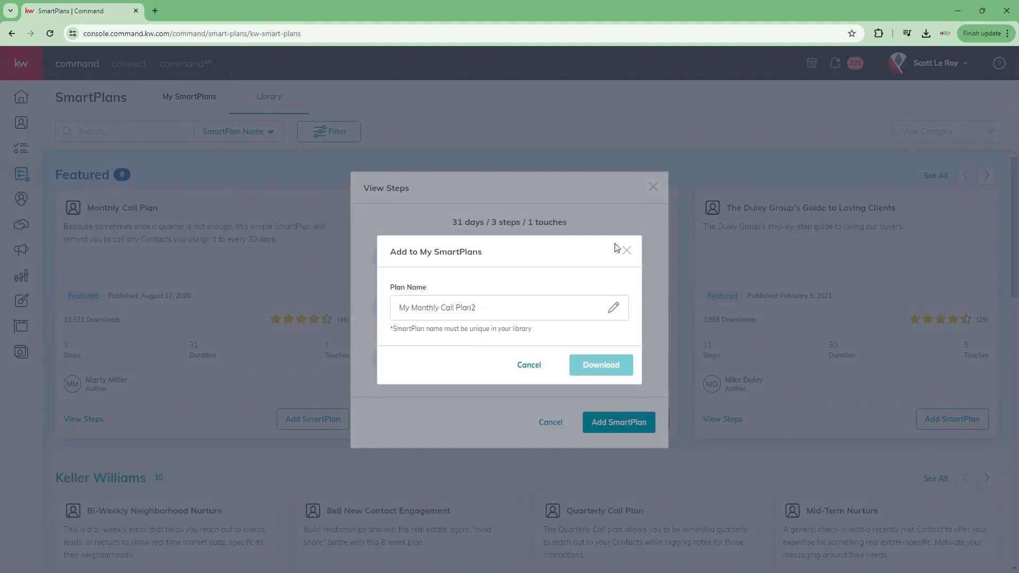
left_click(626, 250)
left_click(653, 187)
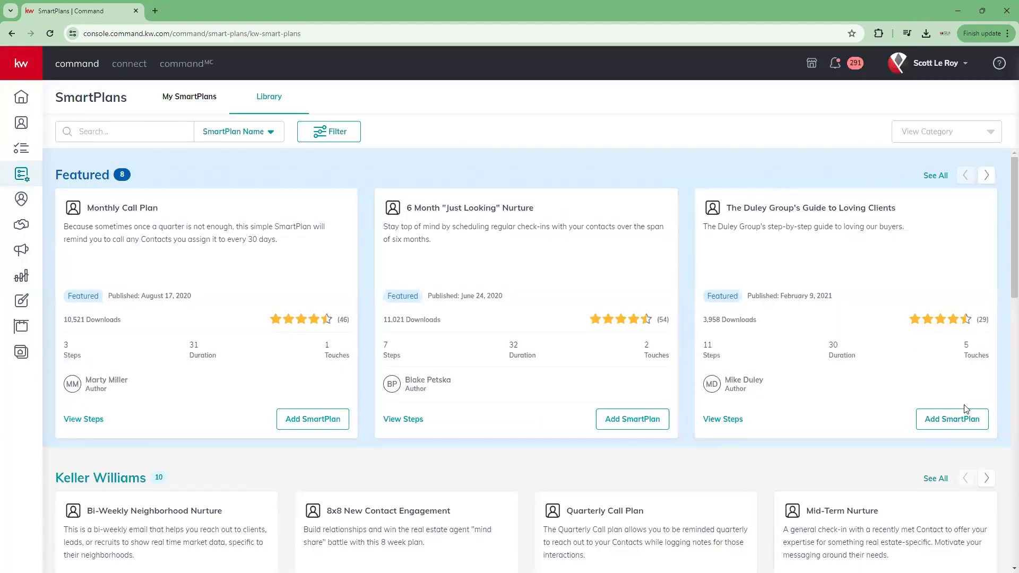
Step: Cancel adding the Duley Group plan and Bi-Weekly Neighborhood Nurture after appending '2' to its name
left_click(930, 418)
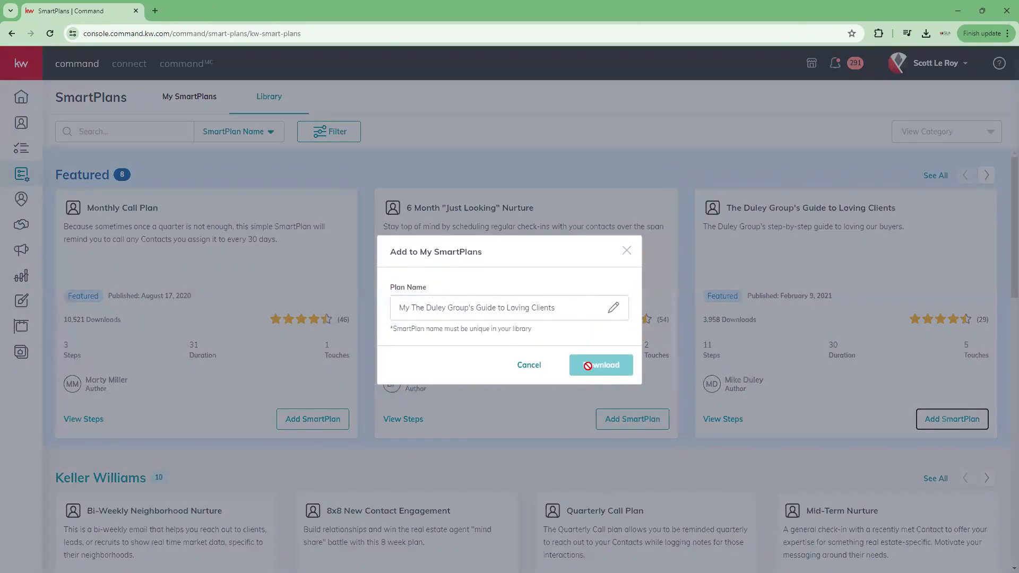
left_click(626, 250)
scroll(530, 371, "down", 3)
scroll(455, 551, "down", 1)
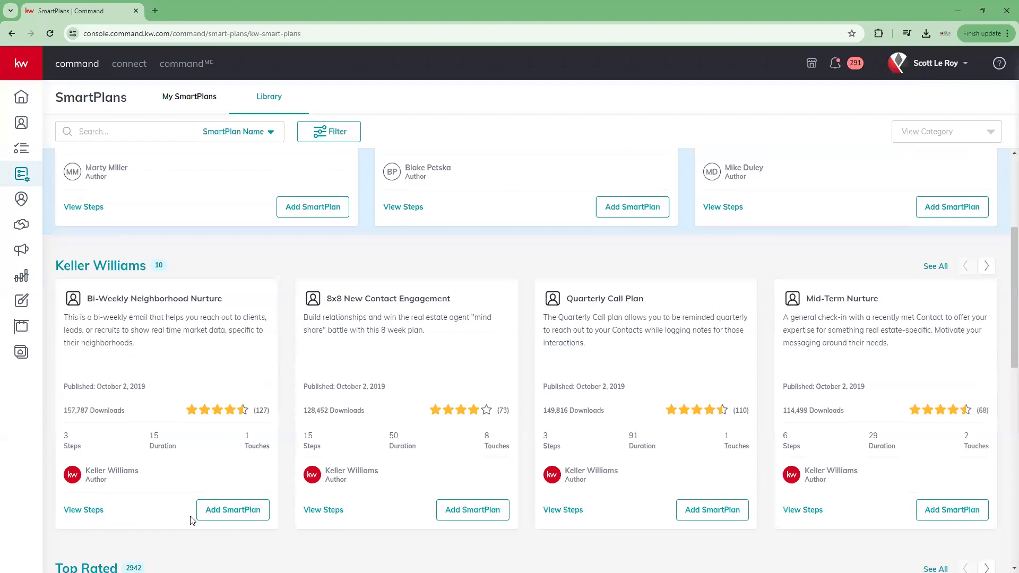
left_click(227, 509)
left_click(532, 306)
type("2")
left_click(632, 249)
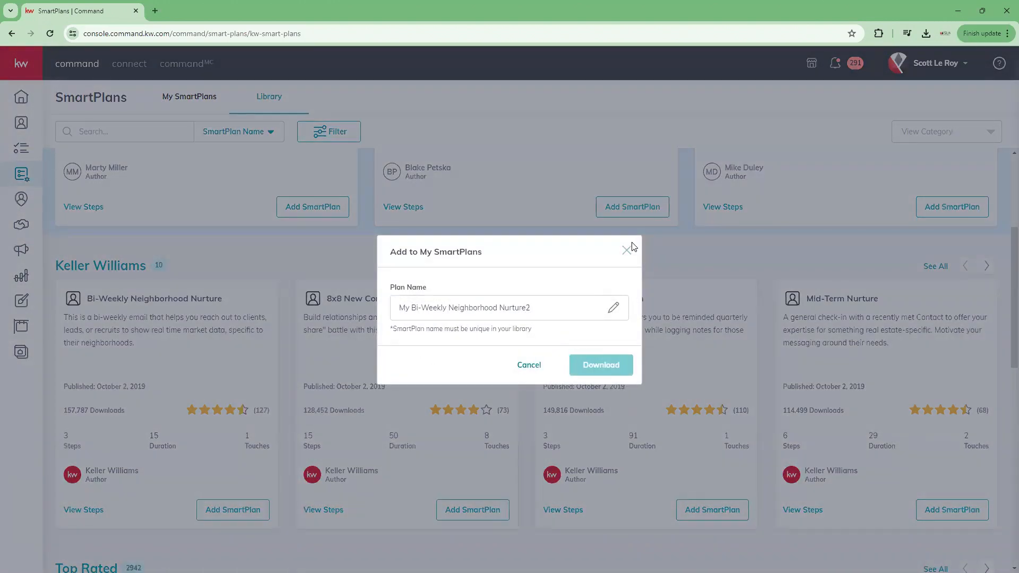
left_click(629, 250)
Step: Preview Monthly Call Plan again, then start and cancel adding it to My SmartPlans
scroll(469, 357, "up", 4)
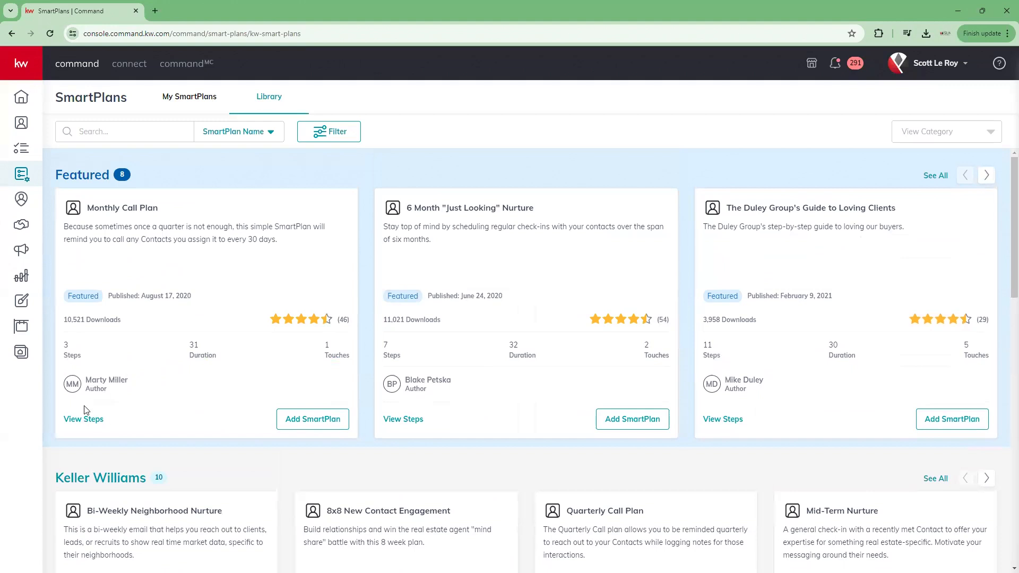
left_click(84, 420)
left_click(654, 185)
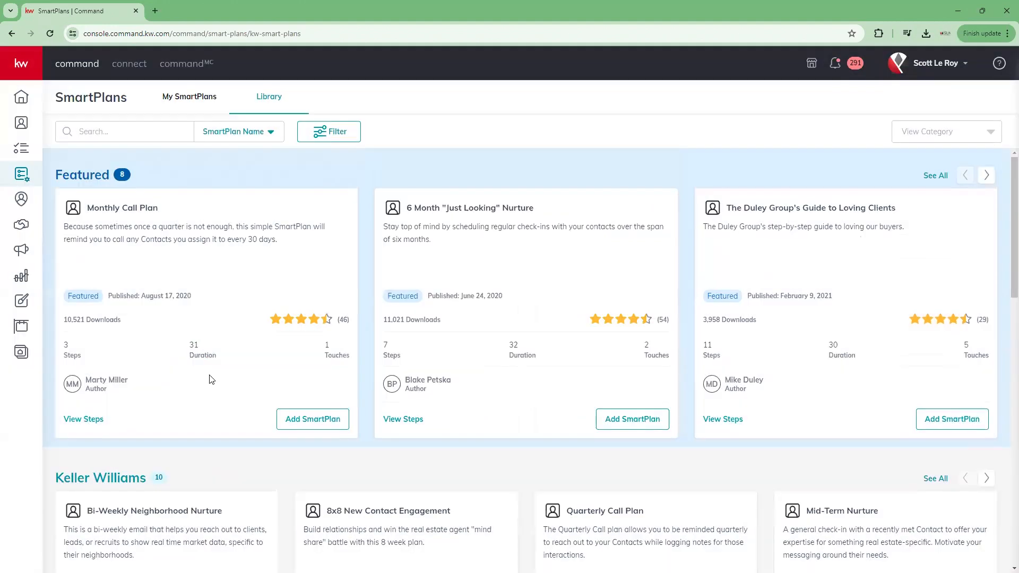
left_click(306, 421)
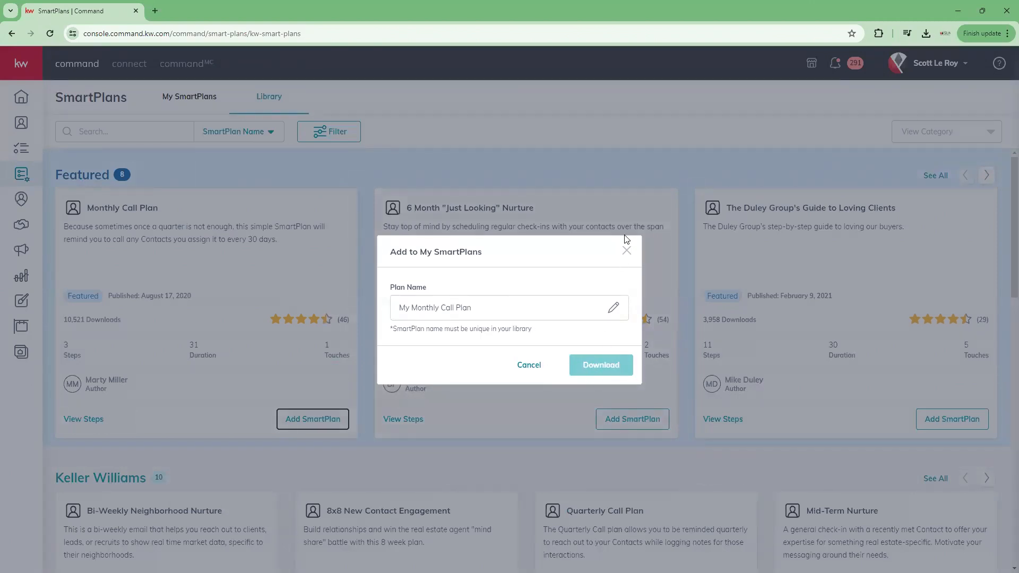
left_click(628, 251)
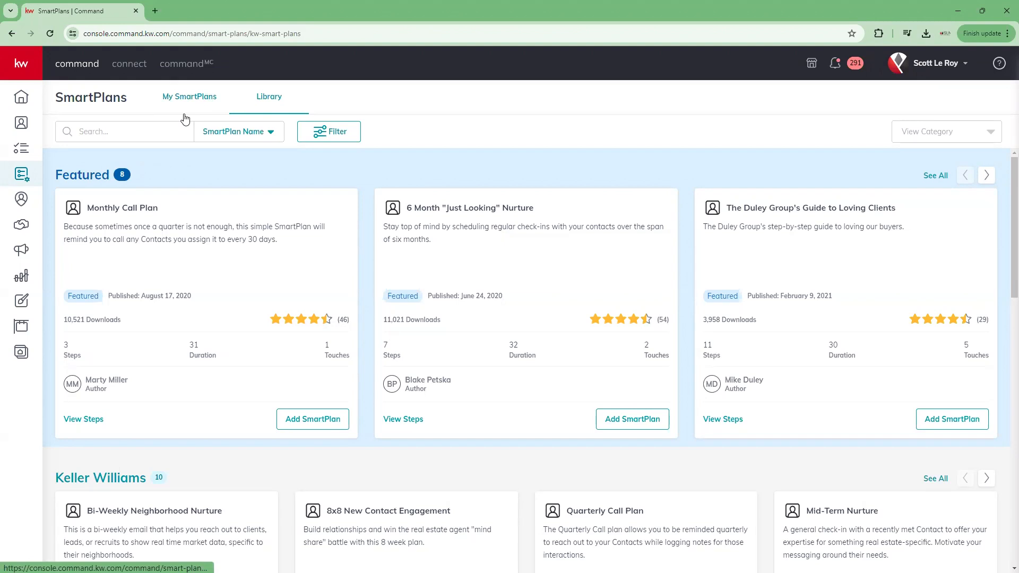
Step: Search the Library for 'east' and scroll through the 113 easter plan results
scroll(281, 319, "down", 5)
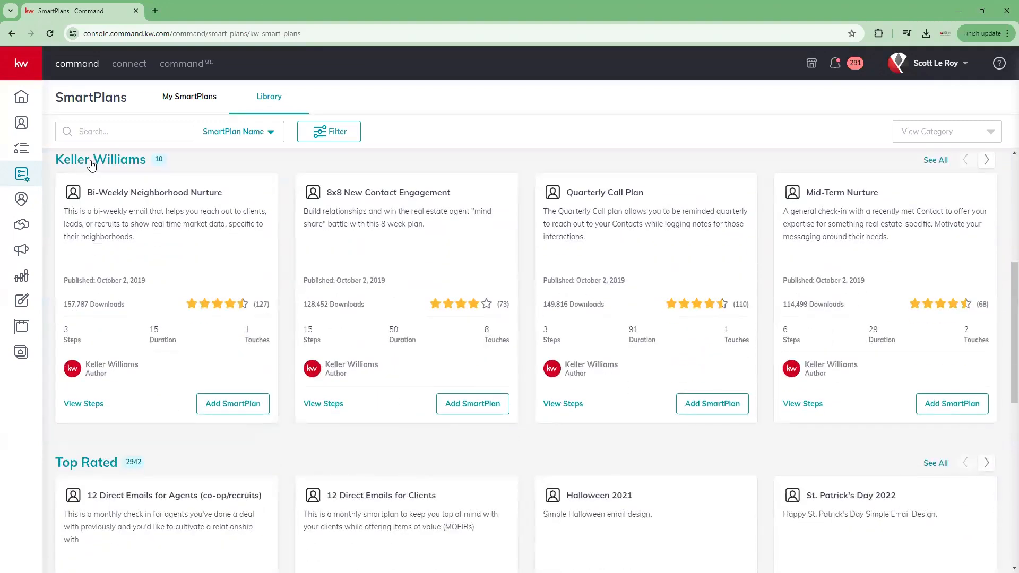
scroll(131, 411, "down", 5)
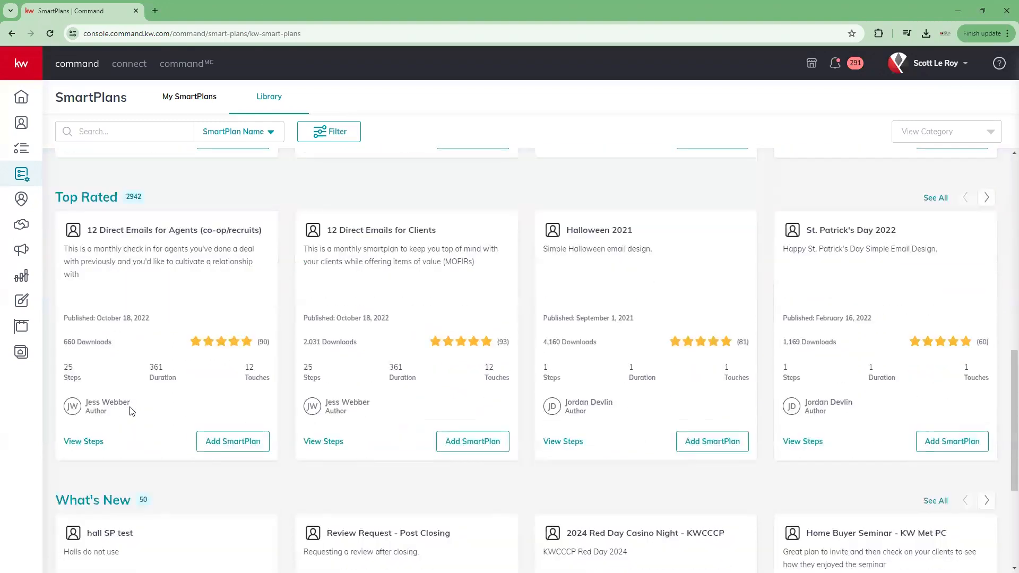
scroll(131, 411, "up", 5)
scroll(128, 219, "down", 4)
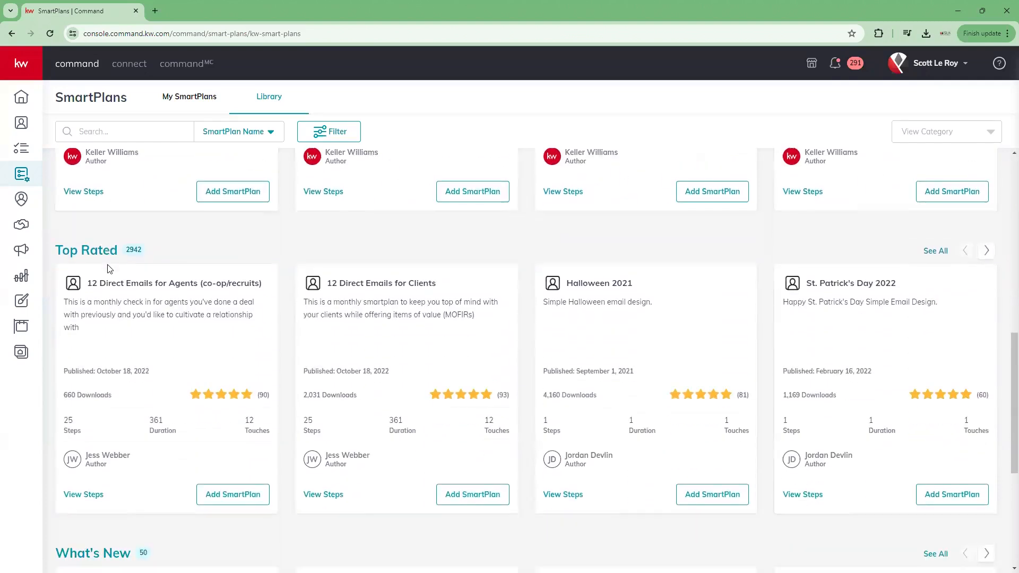
scroll(108, 268, "down", 5)
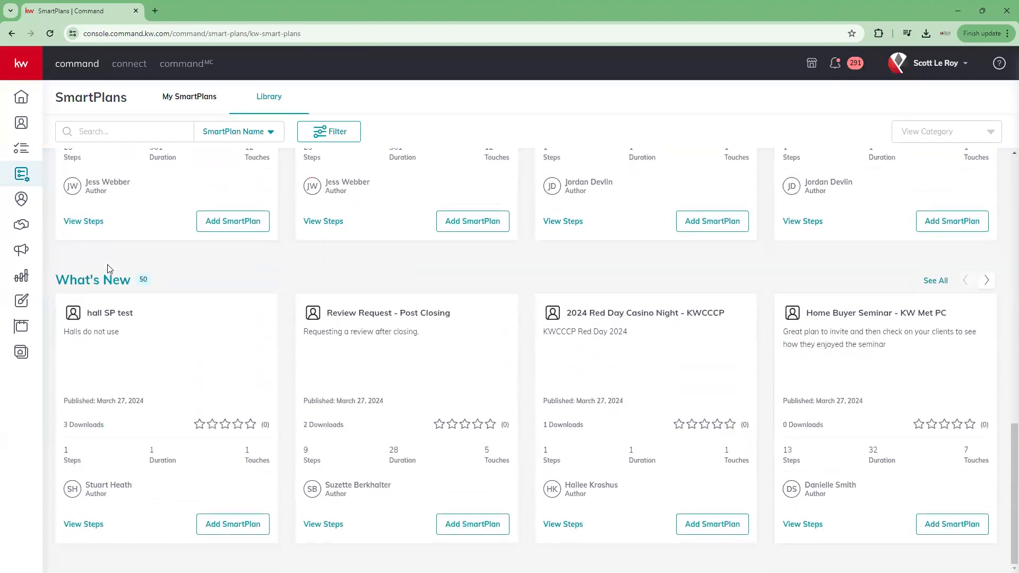
scroll(107, 269, "up", 10)
left_click(94, 130)
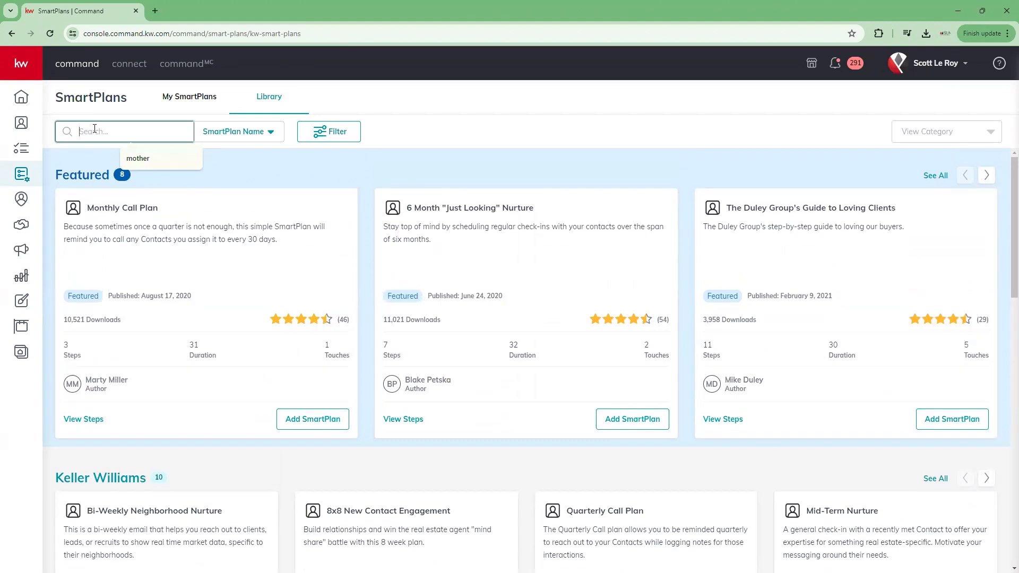
type("easter")
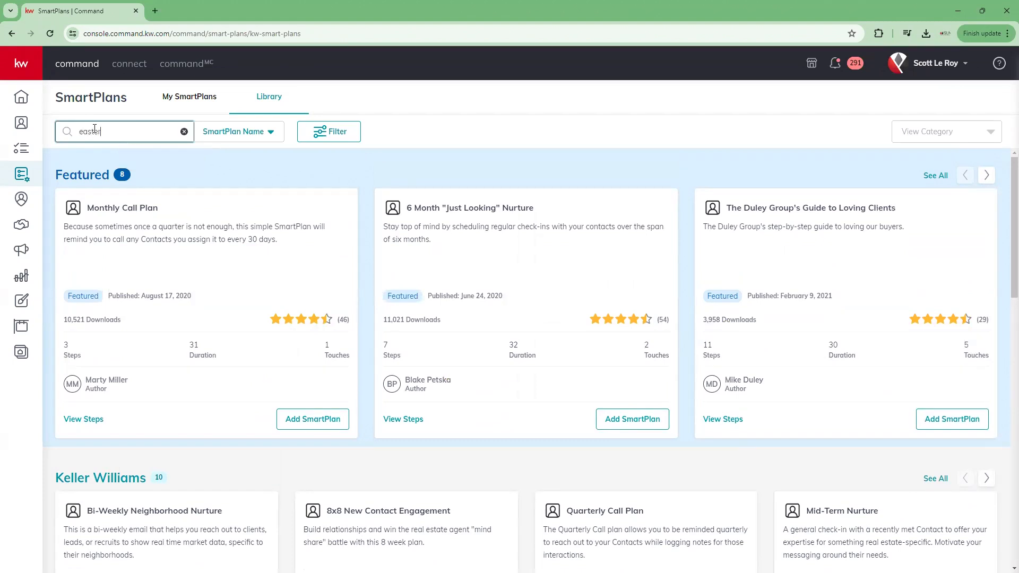
key("Return")
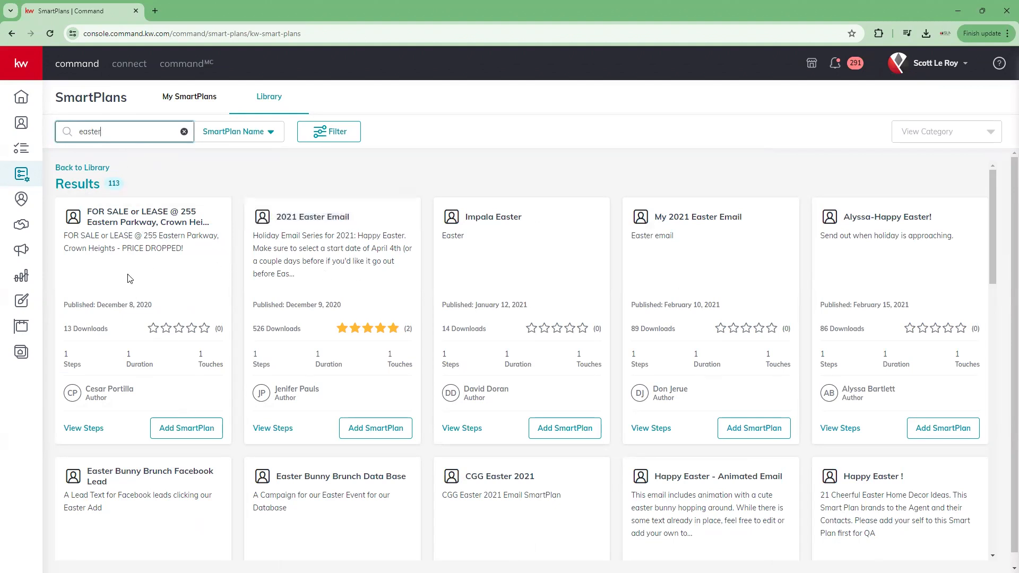
scroll(116, 271, "down", 6)
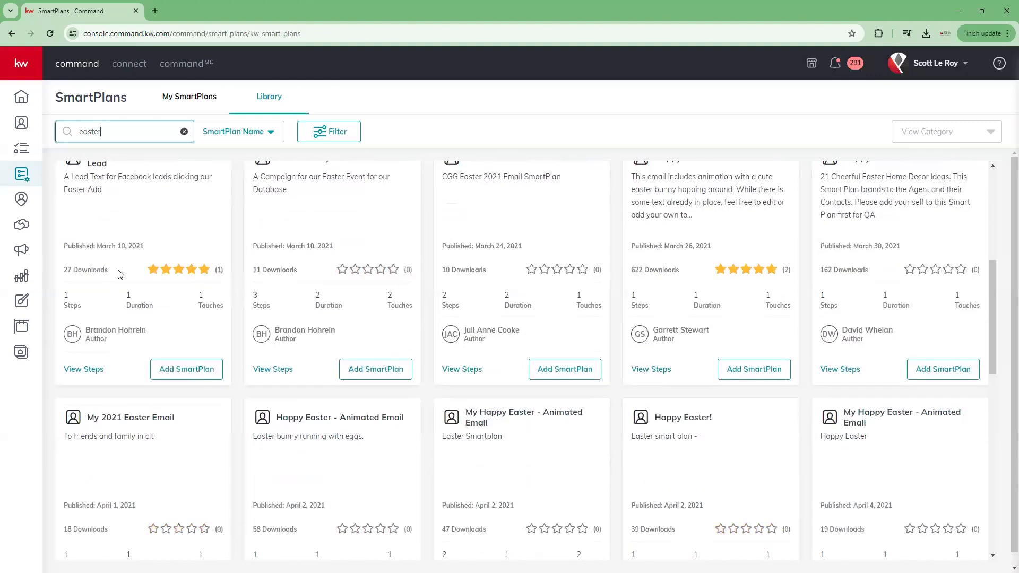
scroll(120, 273, "down", 2)
scroll(119, 273, "up", 5)
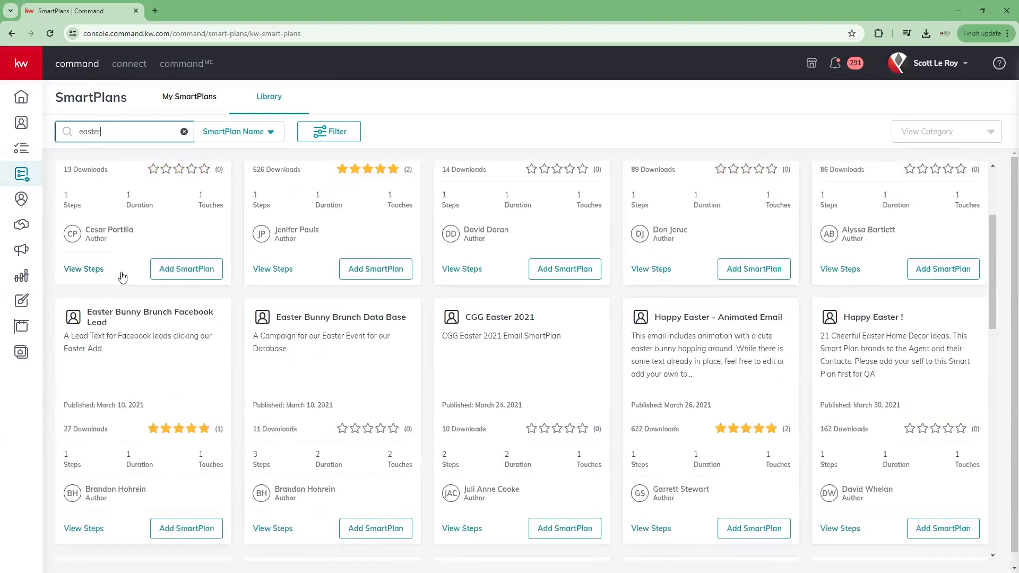
scroll(142, 301, "up", 3)
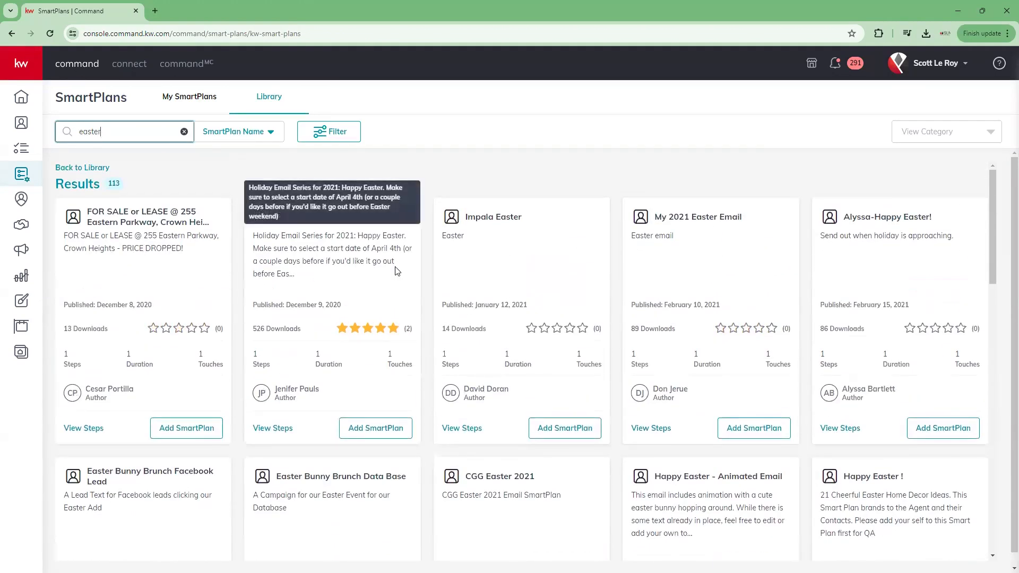
left_click(386, 432)
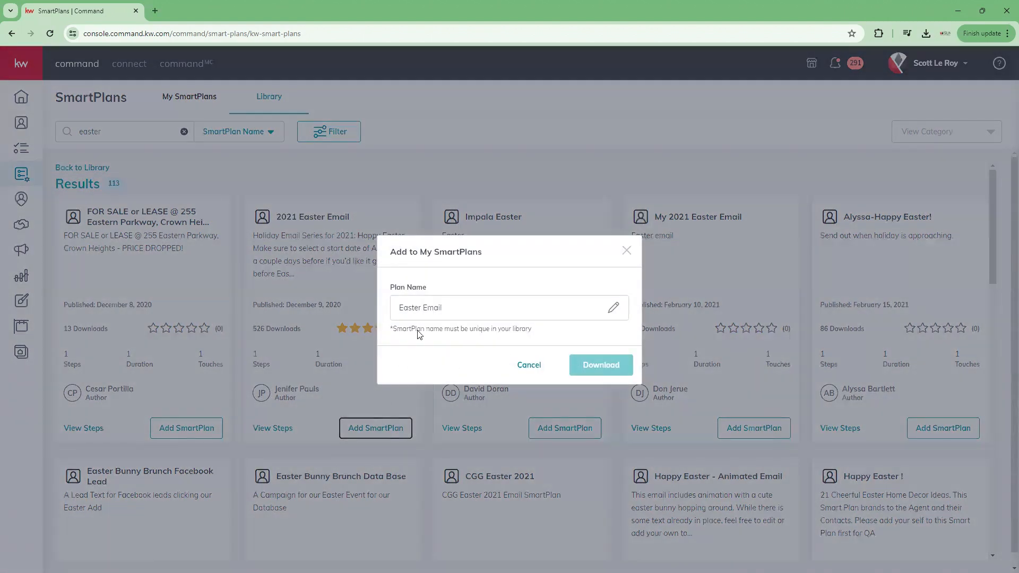
left_click(460, 302)
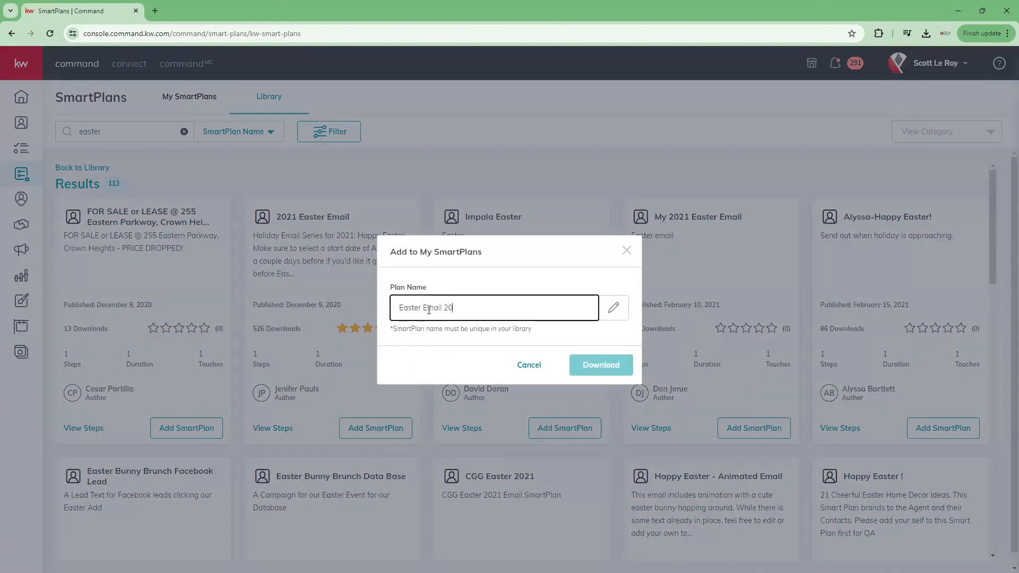
left_click(606, 371)
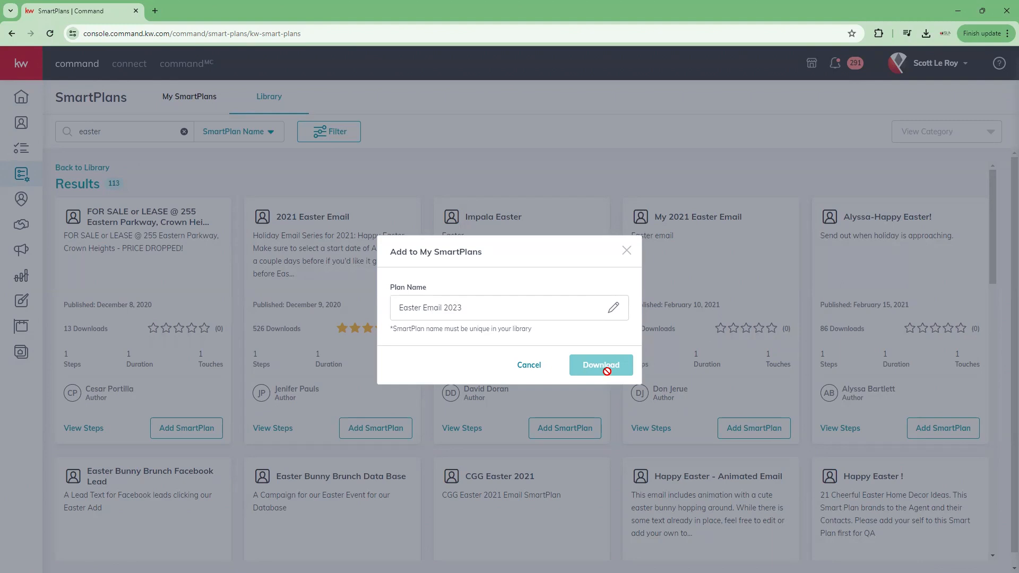
left_click(626, 250)
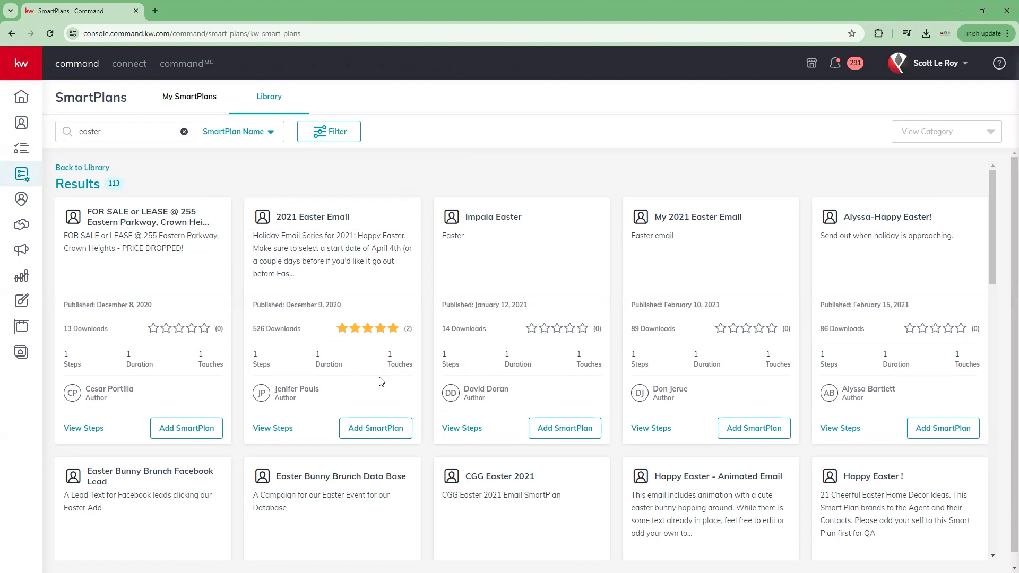
left_click(178, 103)
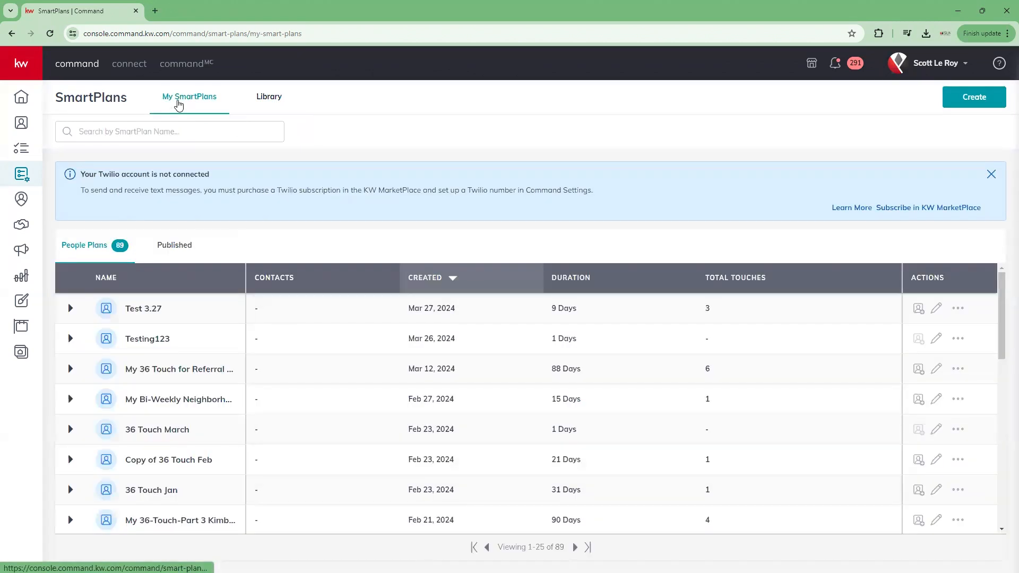
Step: Glance at the published plans view, then return to the 89 People Plans list
scroll(155, 371, "down", 1)
scroll(155, 371, "down", 8)
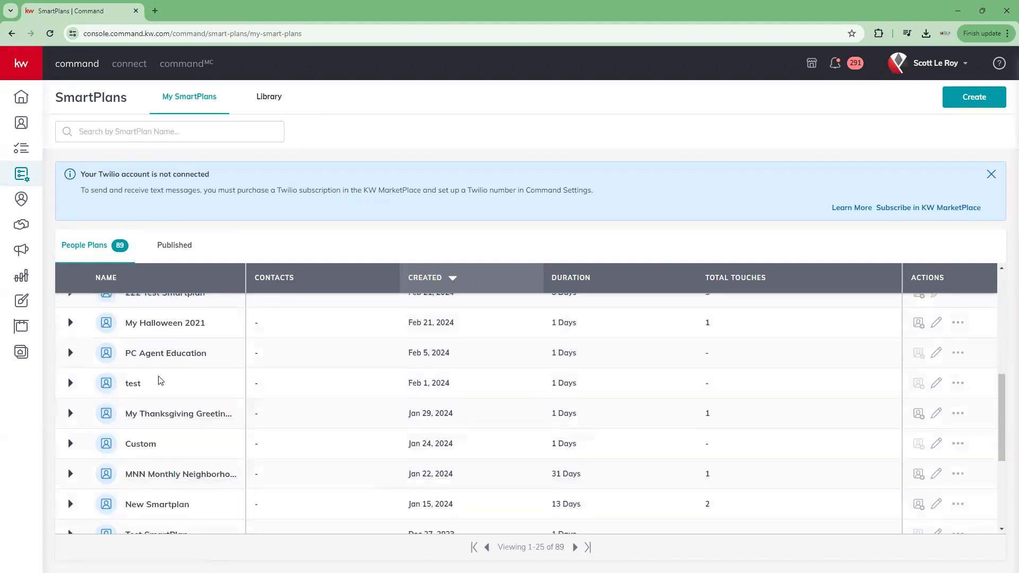
scroll(160, 380, "down", 2)
scroll(161, 381, "up", 10)
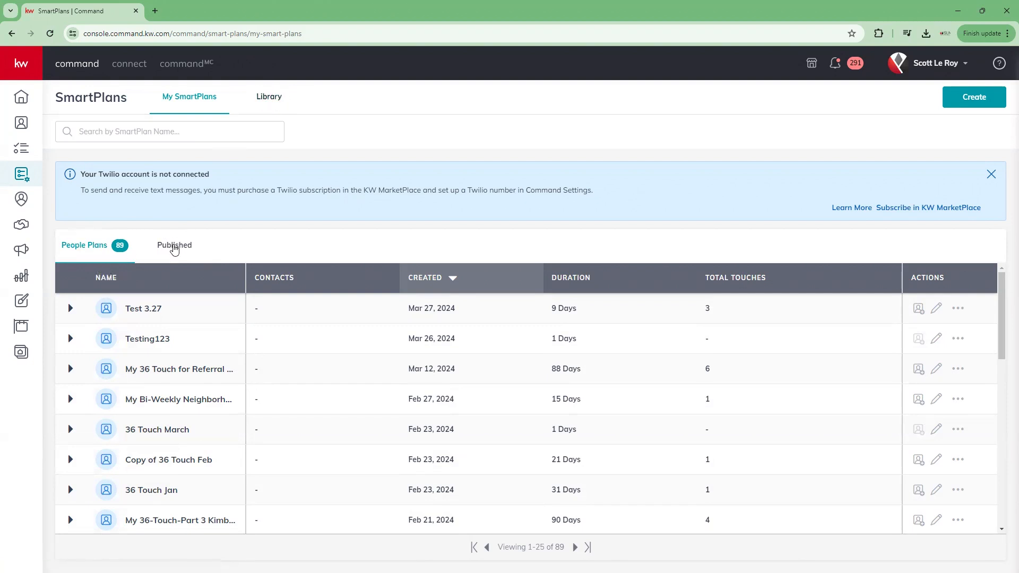
left_click(174, 246)
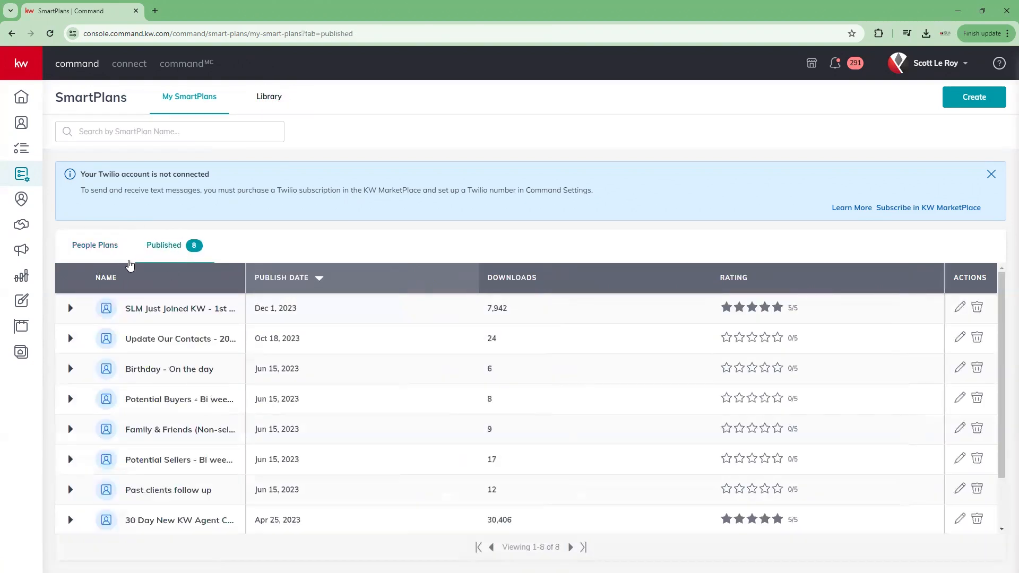
left_click(96, 247)
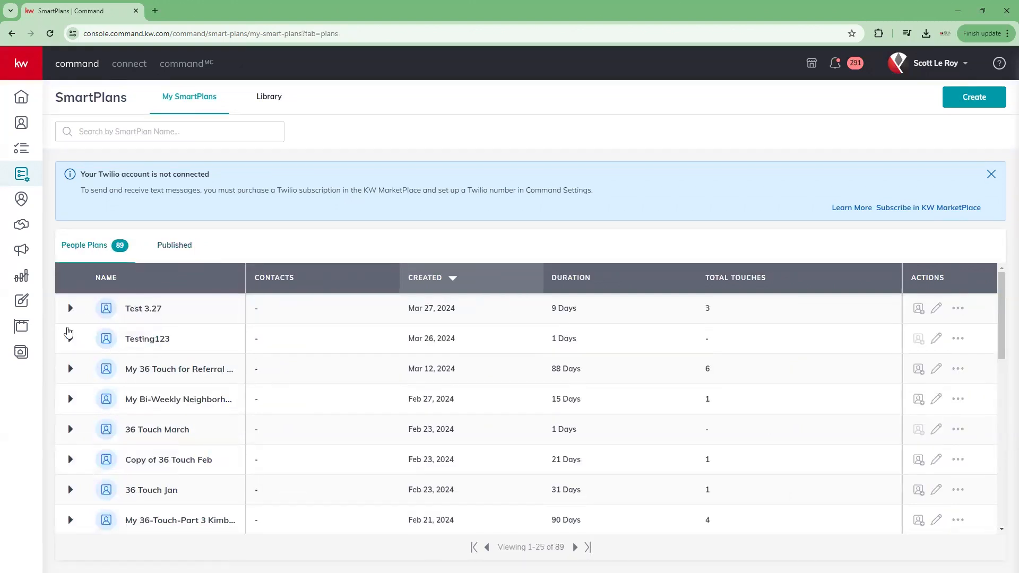
left_click(69, 307)
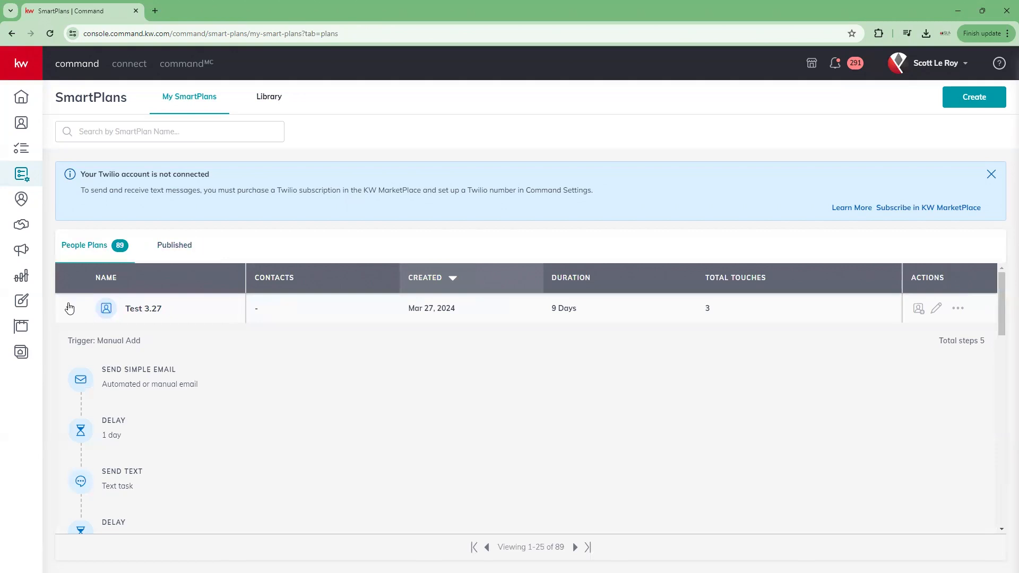
scroll(139, 352, "down", 3)
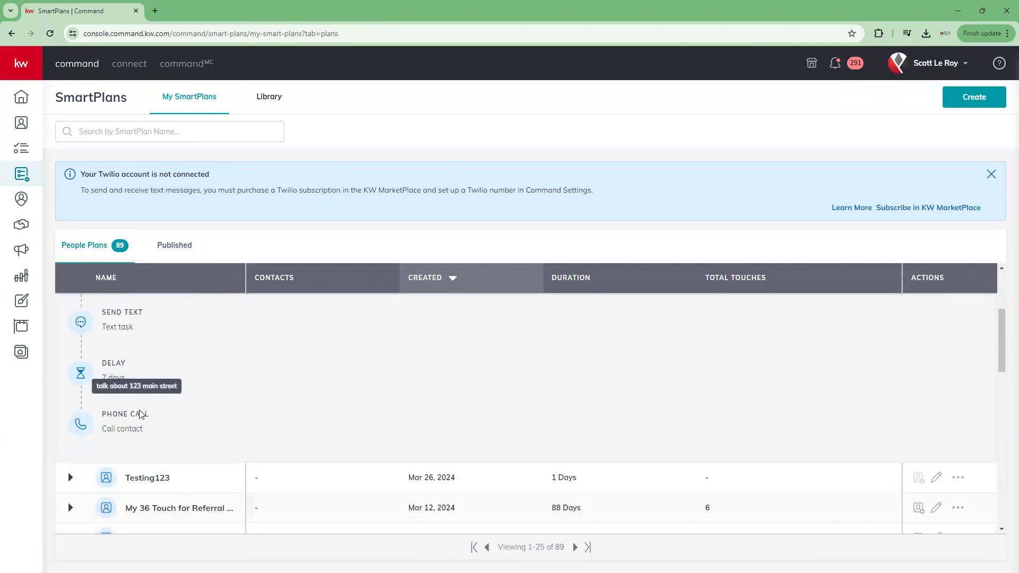
scroll(141, 414, "up", 3)
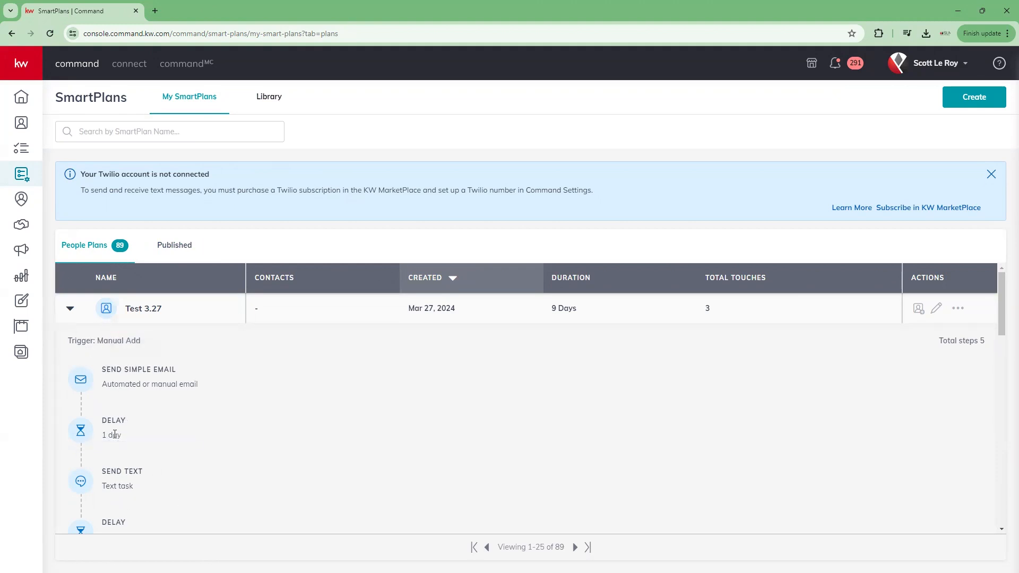
left_click(69, 308)
scroll(276, 312, "down", 4)
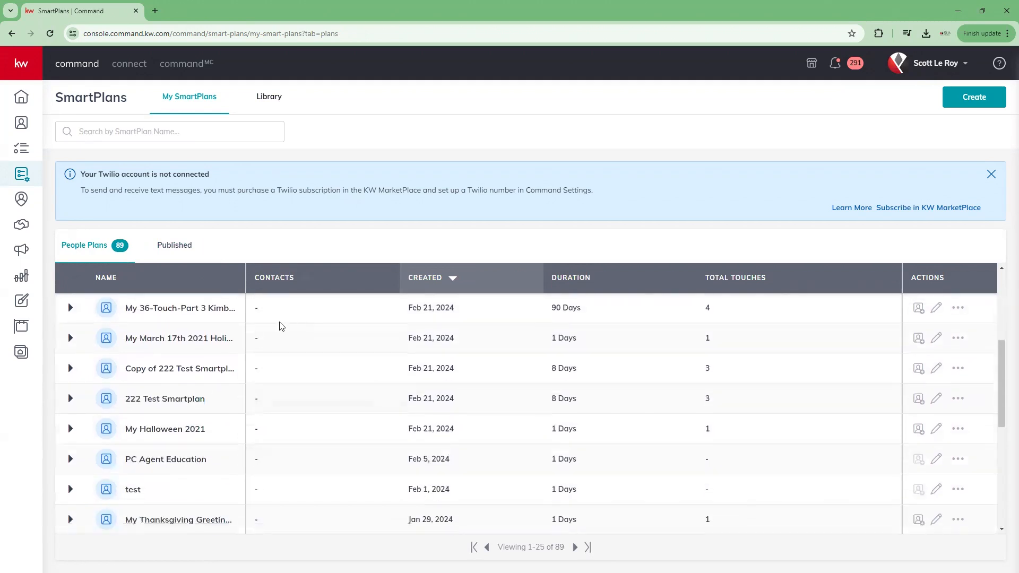
scroll(277, 340, "down", 5)
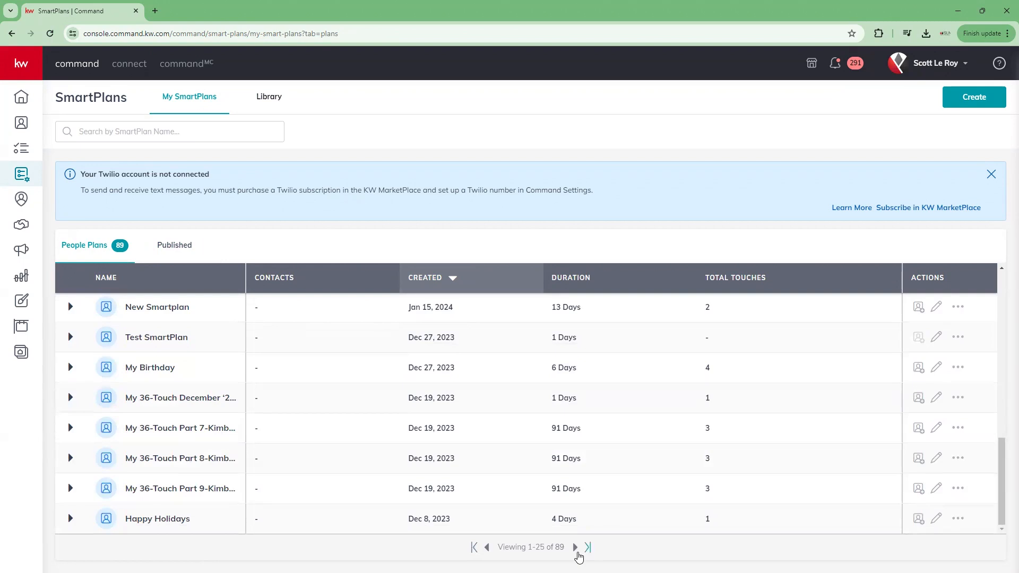
Step: Go to page two of People Plans, plans 26–50 of 89, and scroll its rows
left_click(575, 547)
scroll(313, 371, "down", 10)
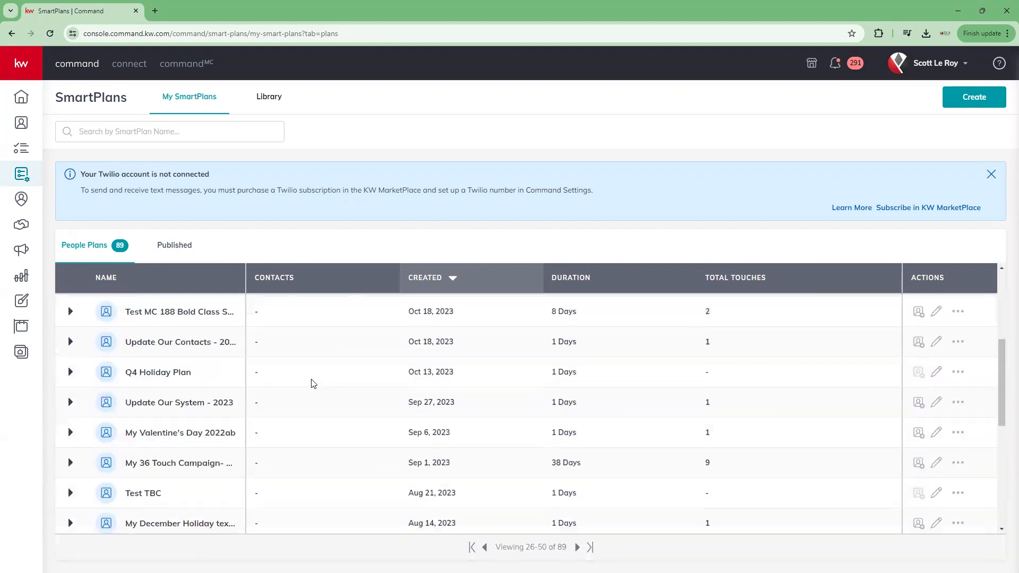
scroll(313, 424, "up", 3)
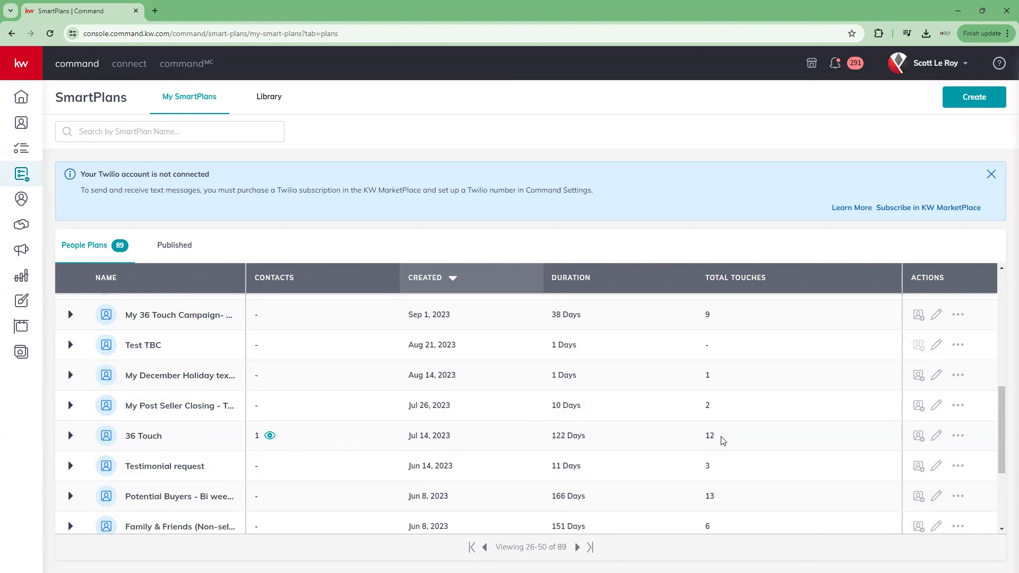
scroll(924, 276, "up", 1)
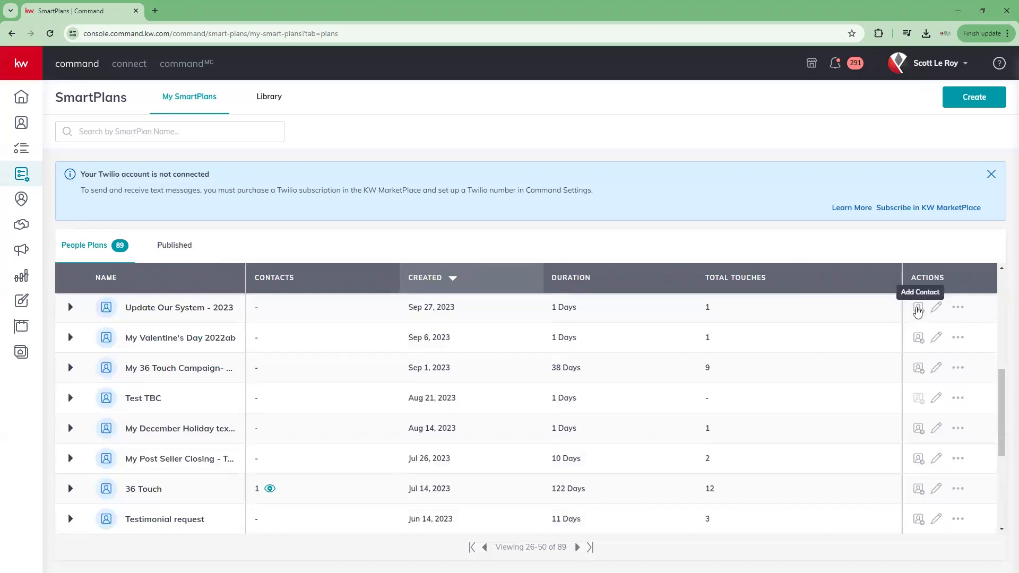
left_click(919, 310)
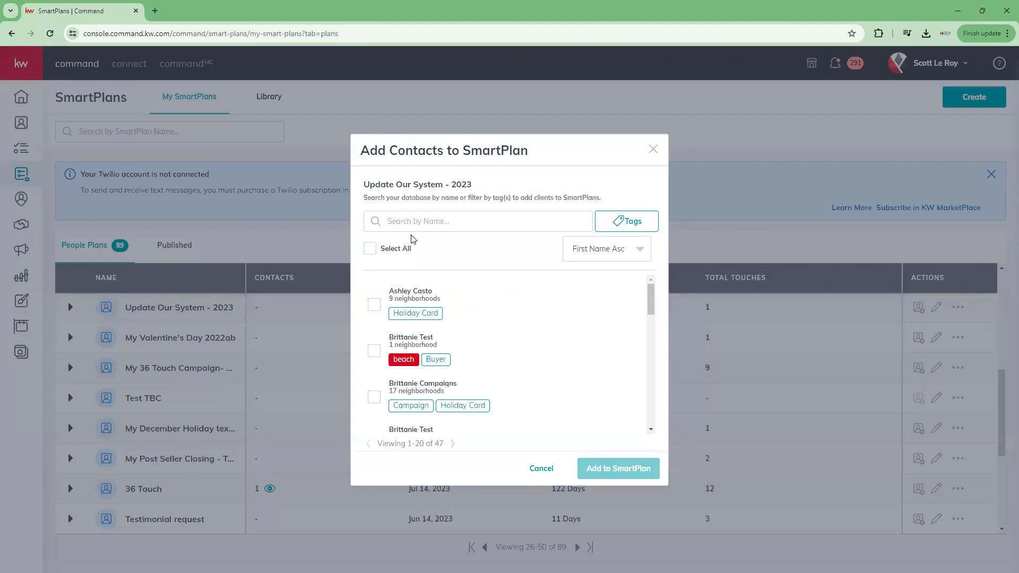
left_click(415, 221)
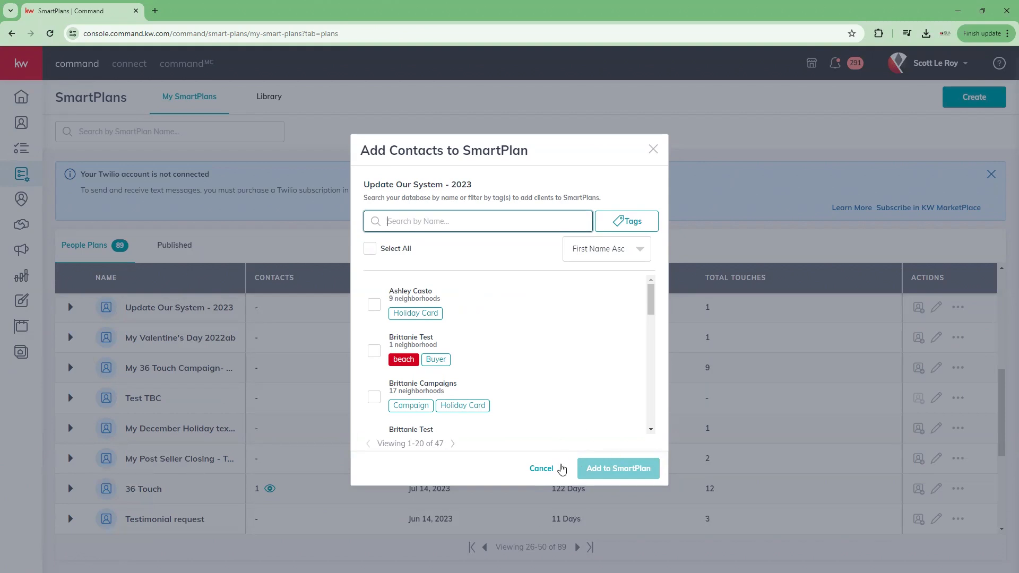
left_click(544, 469)
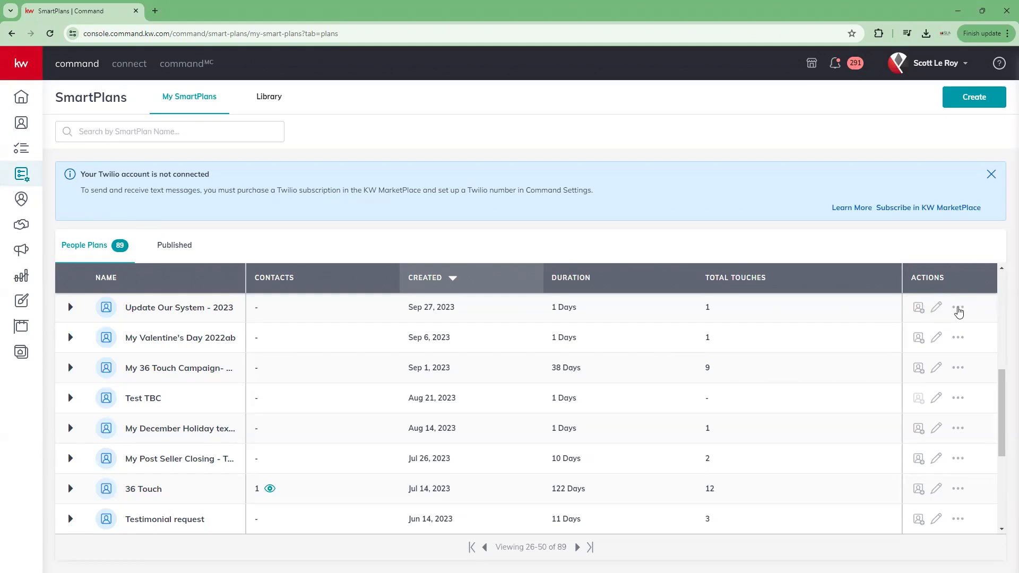
left_click(959, 310)
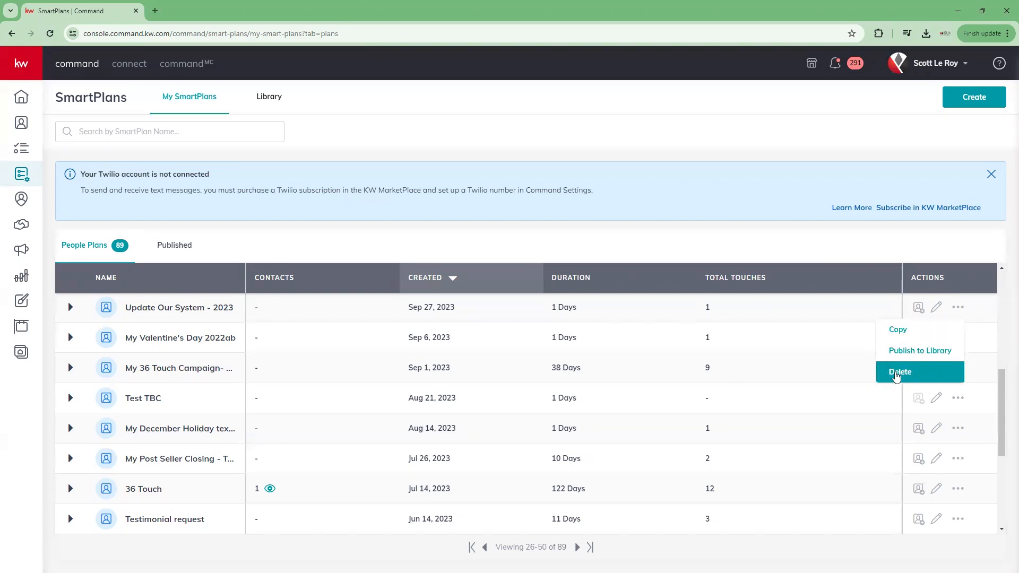
left_click(811, 243)
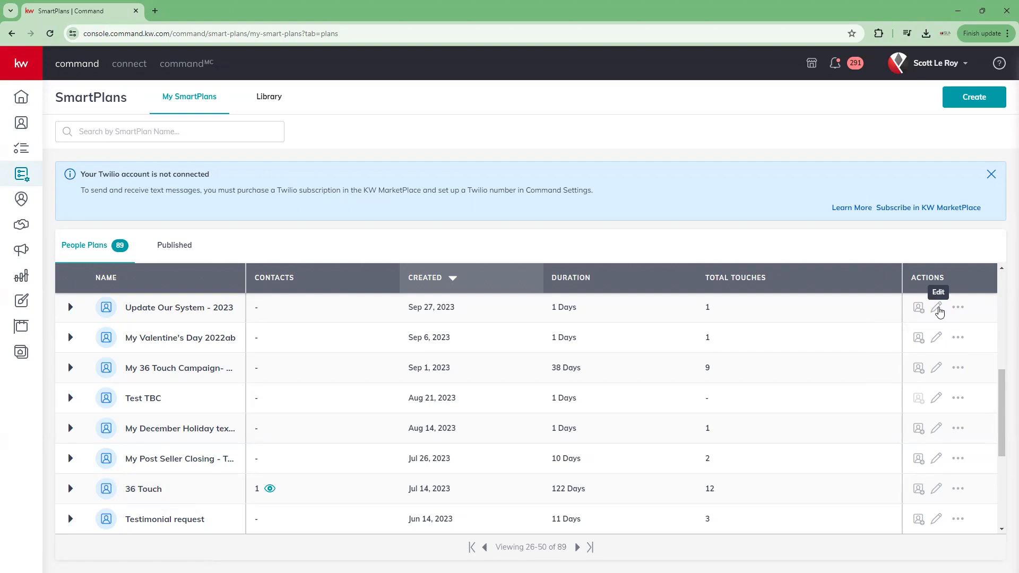
Step: Open My Valentine's Day 2022ab for editing, then go back to page one of plans
left_click(936, 337)
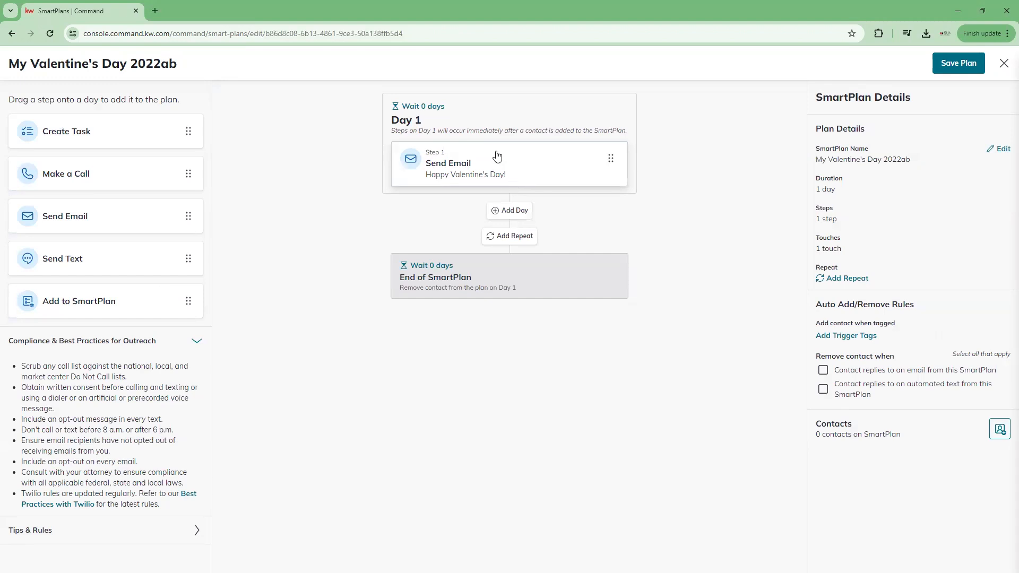
left_click(12, 33)
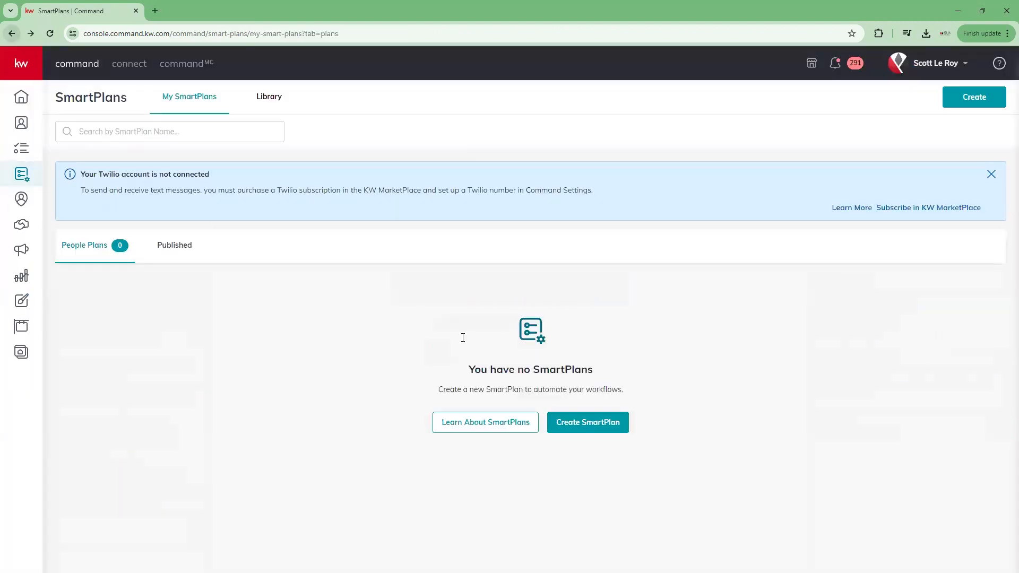
scroll(476, 442, "down", 2)
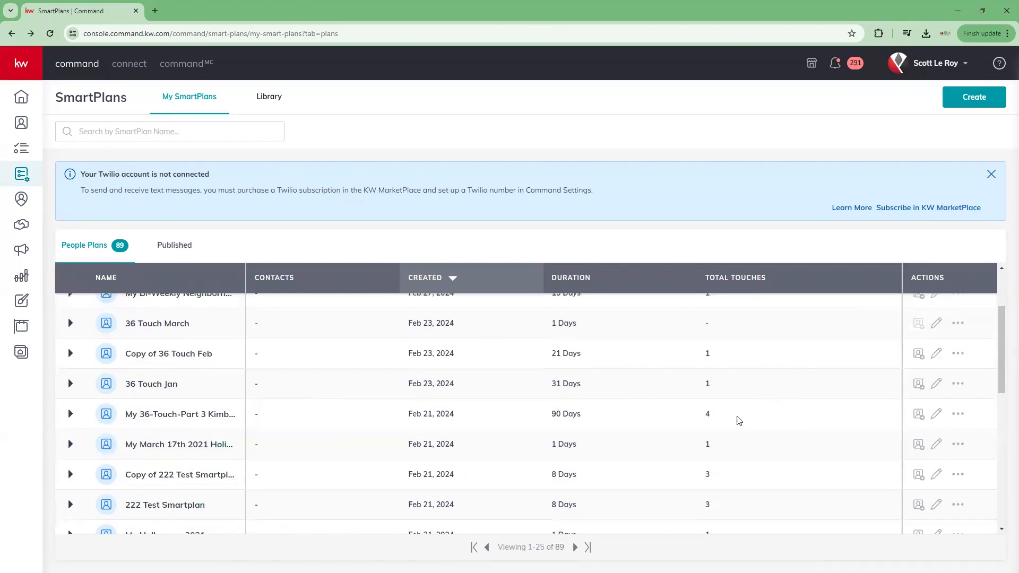
Step: Open My 36-Touch-Part 3 for editing and expand its Day 1 Send Email step details
left_click(937, 413)
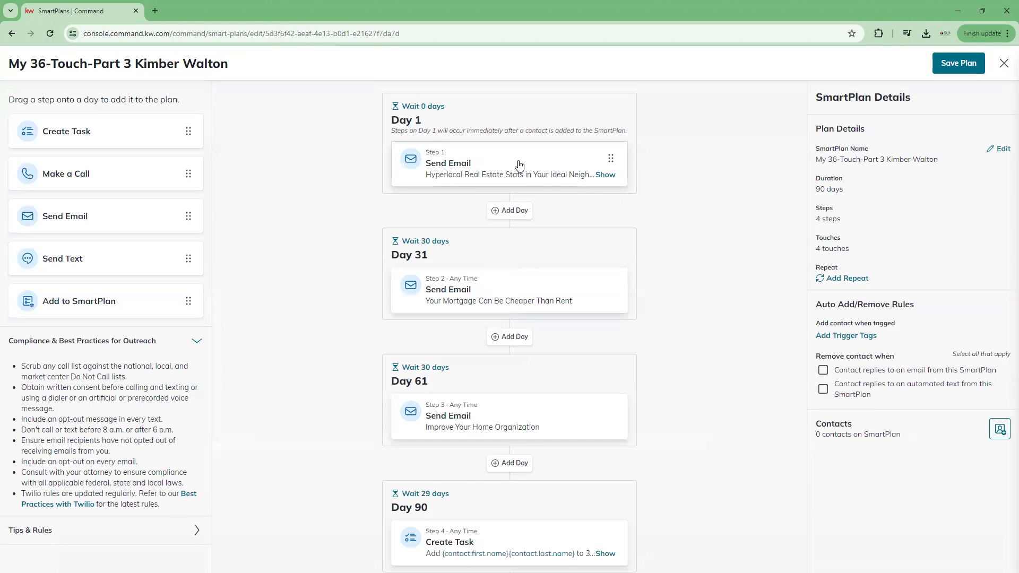
left_click(606, 176)
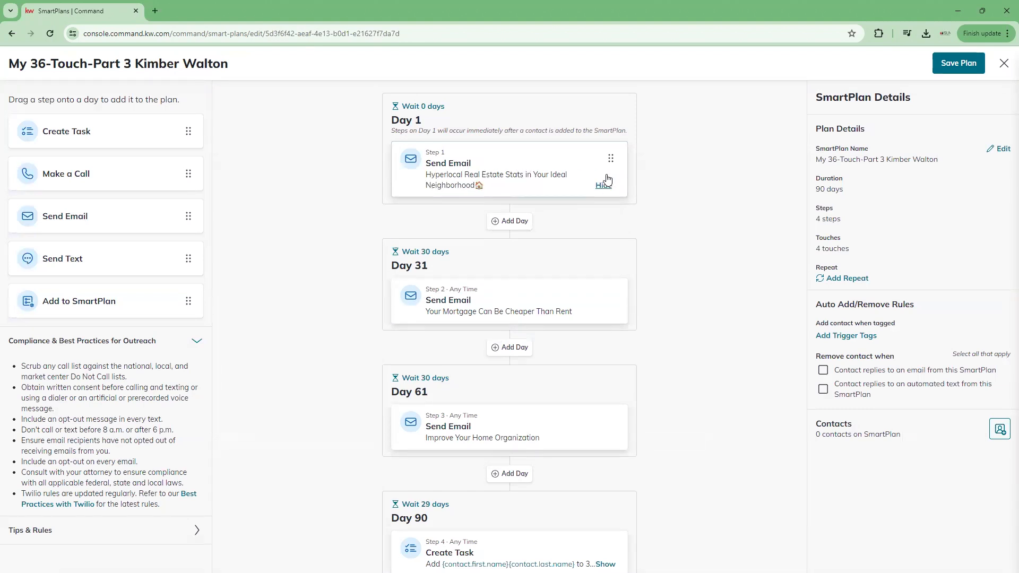
left_click(534, 181)
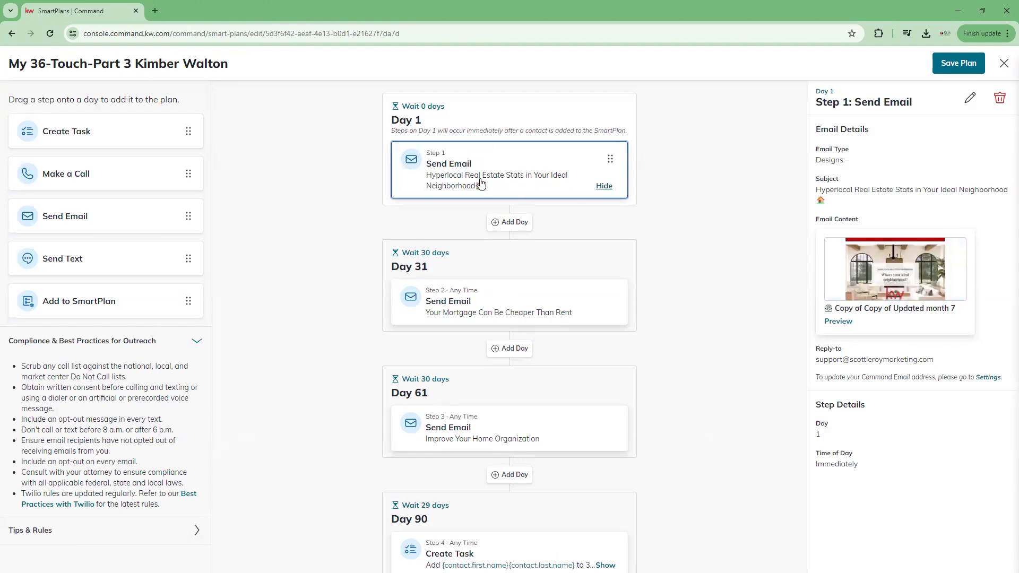
Step: Back out of the Day 1 email step edit, then close the 36-Touch Part 3 plan without saving
left_click(970, 98)
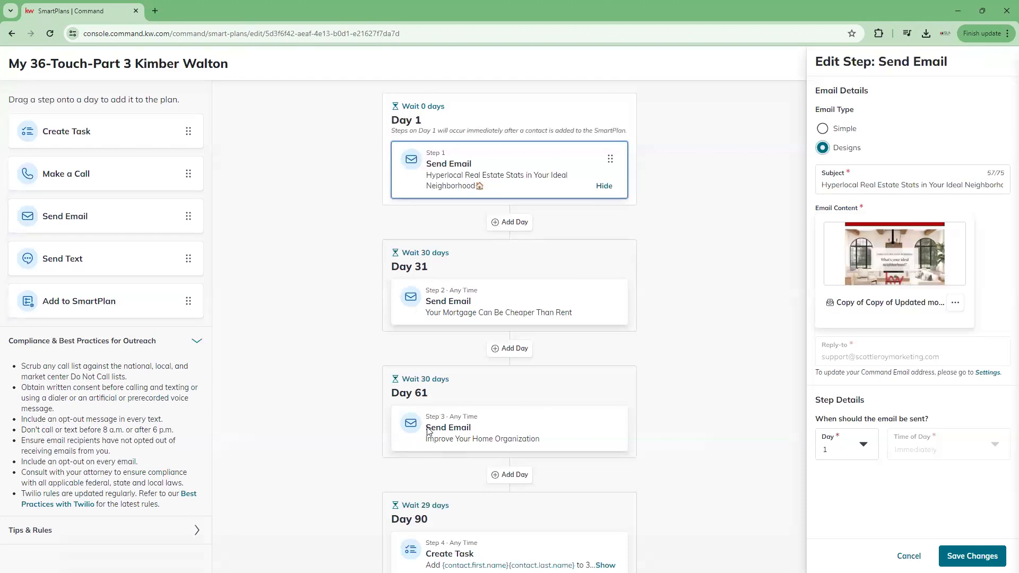
left_click(909, 556)
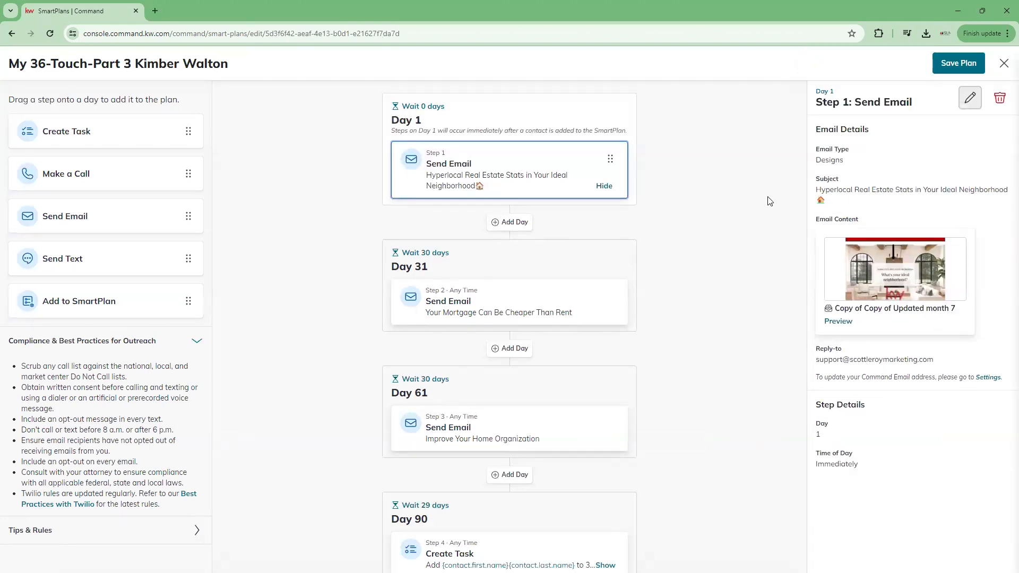
left_click(1004, 63)
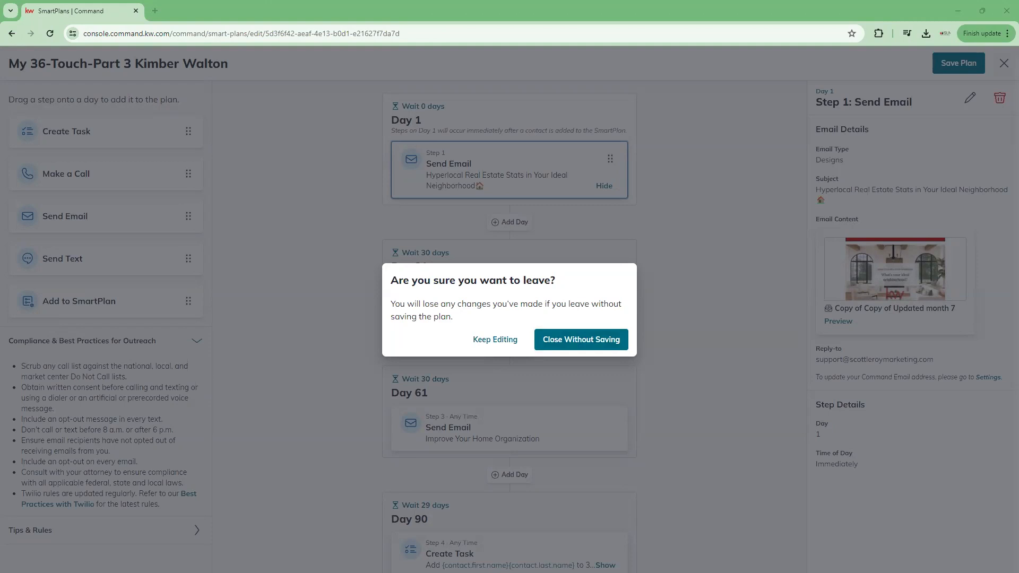
left_click(558, 337)
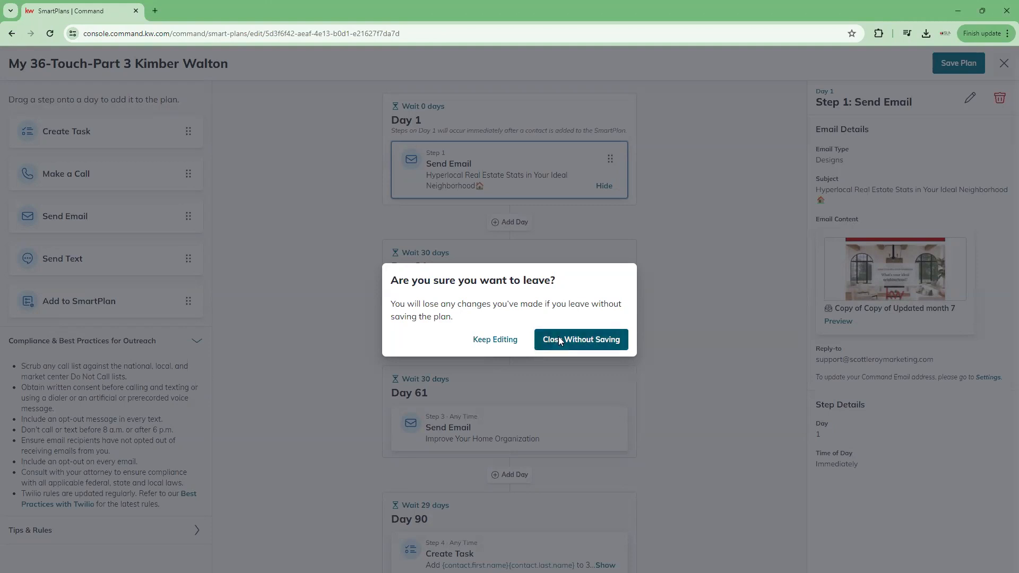